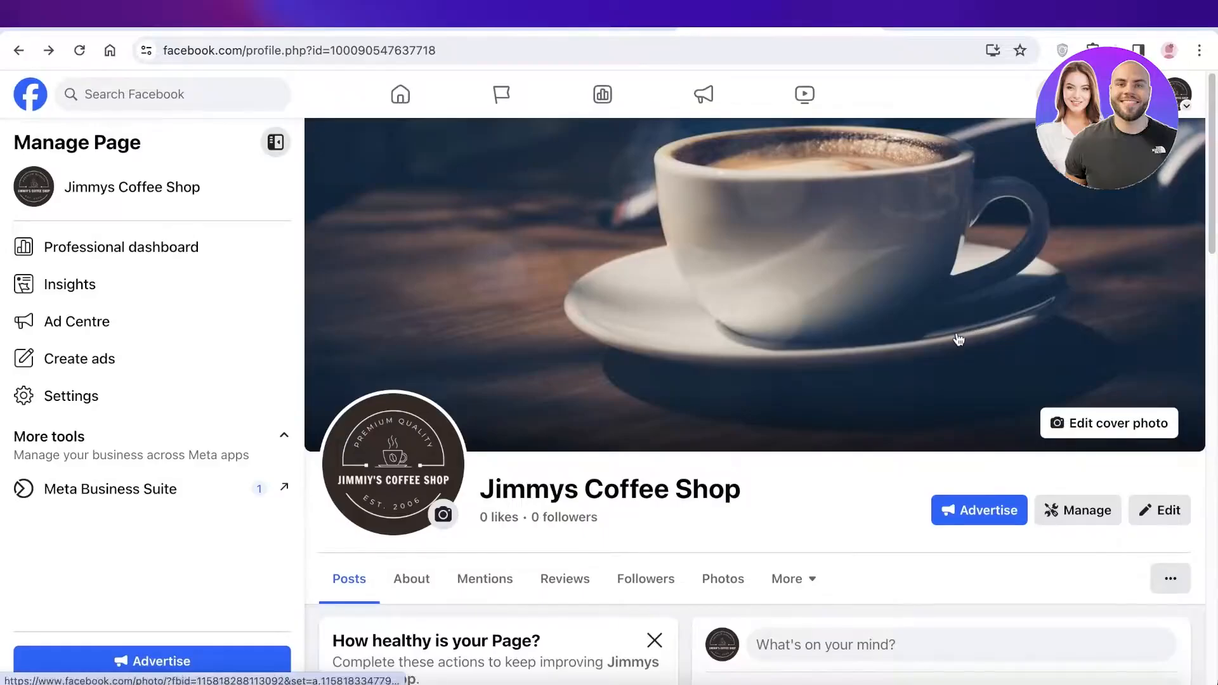
Look over the Jimmys Coffee Shop page and dismiss its page health suggestions card
scroll(960, 327, down, 10)
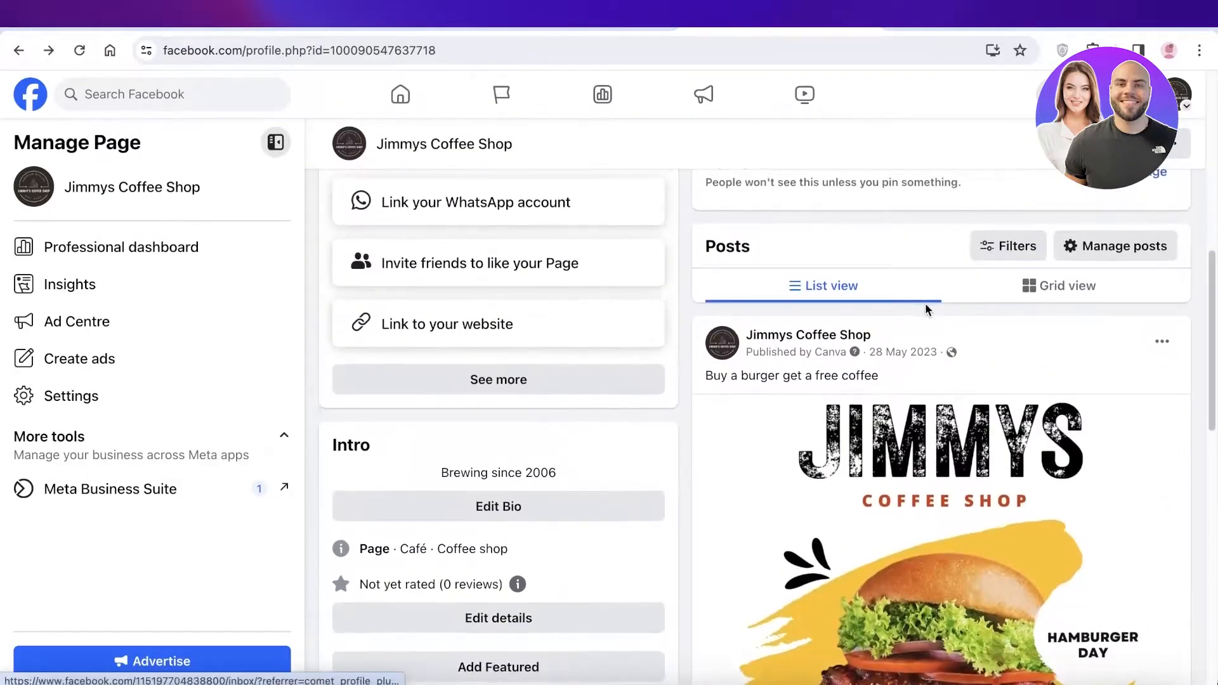
scroll(778, 307, up, 4)
scroll(778, 307, up, 5)
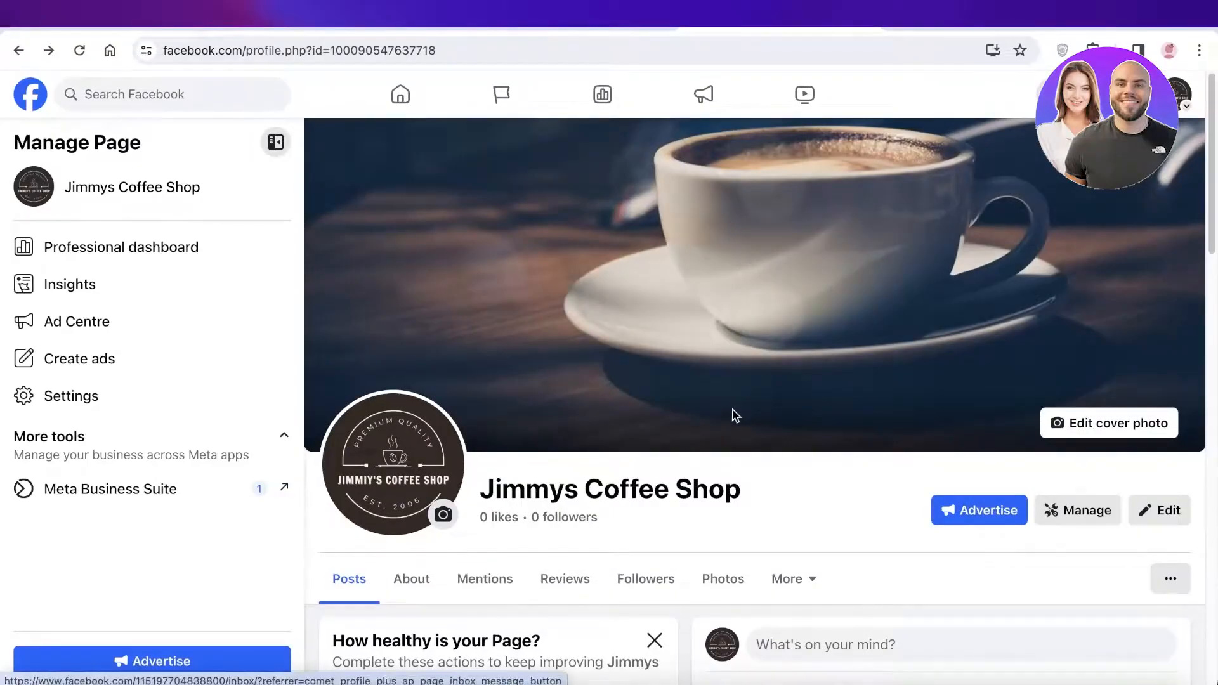
scroll(731, 413, down, 1)
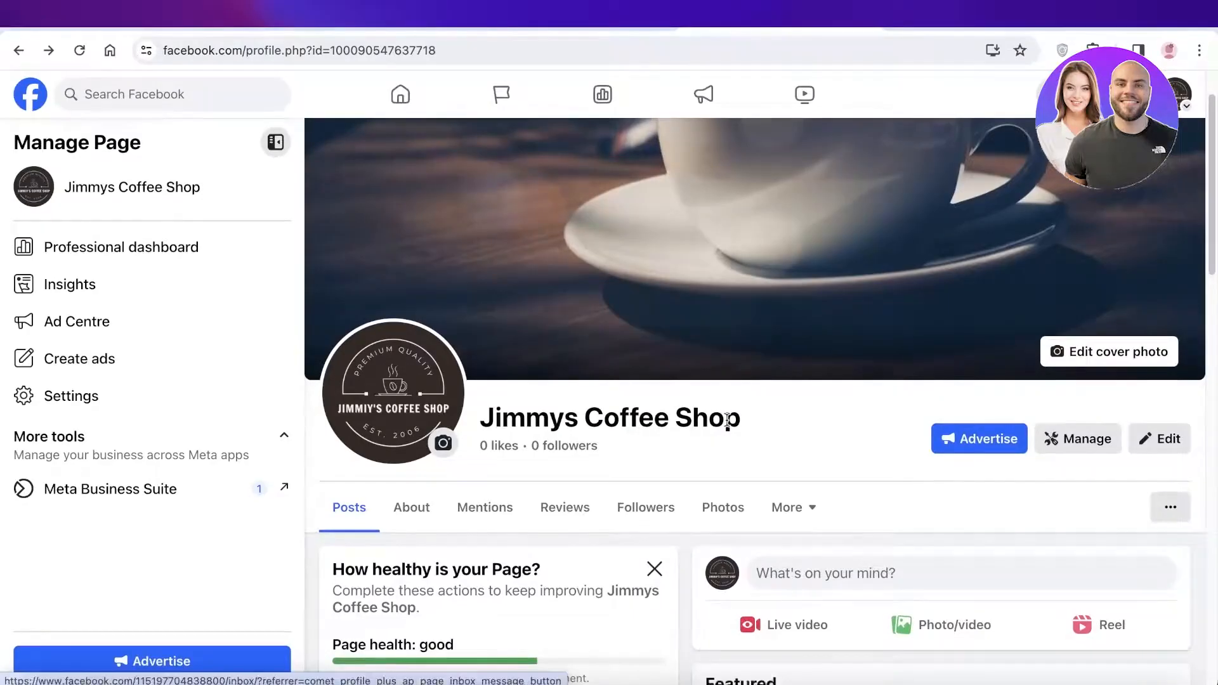
scroll(729, 438, down, 2)
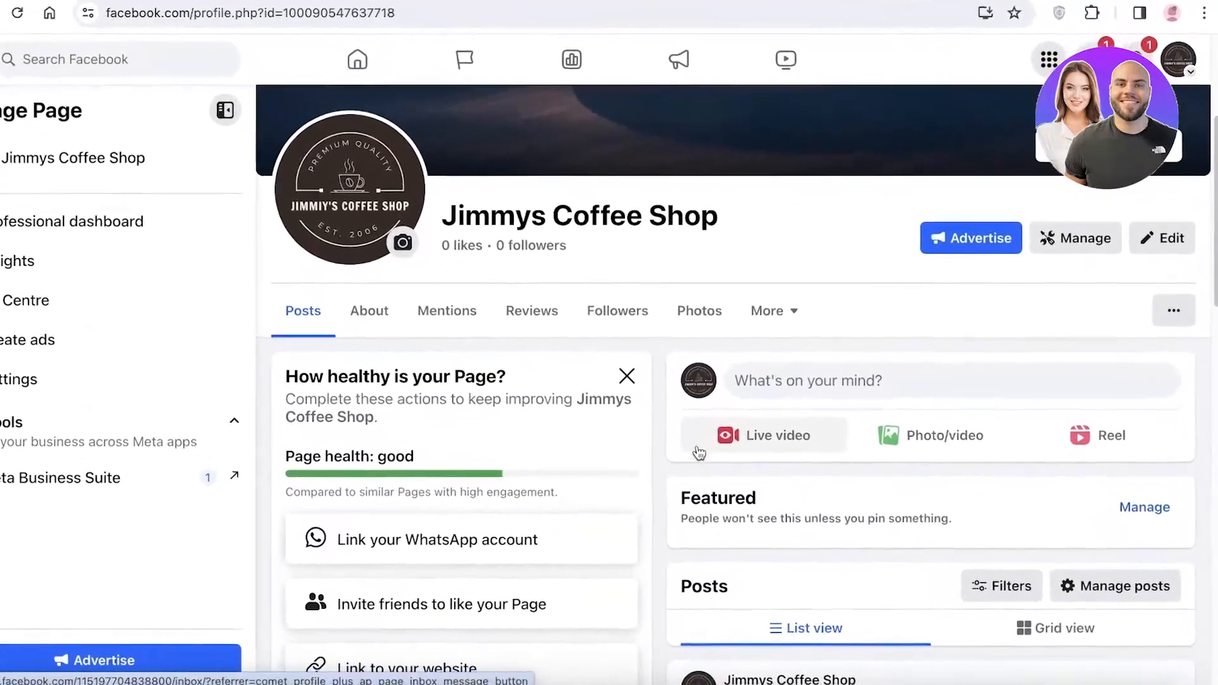
click(627, 376)
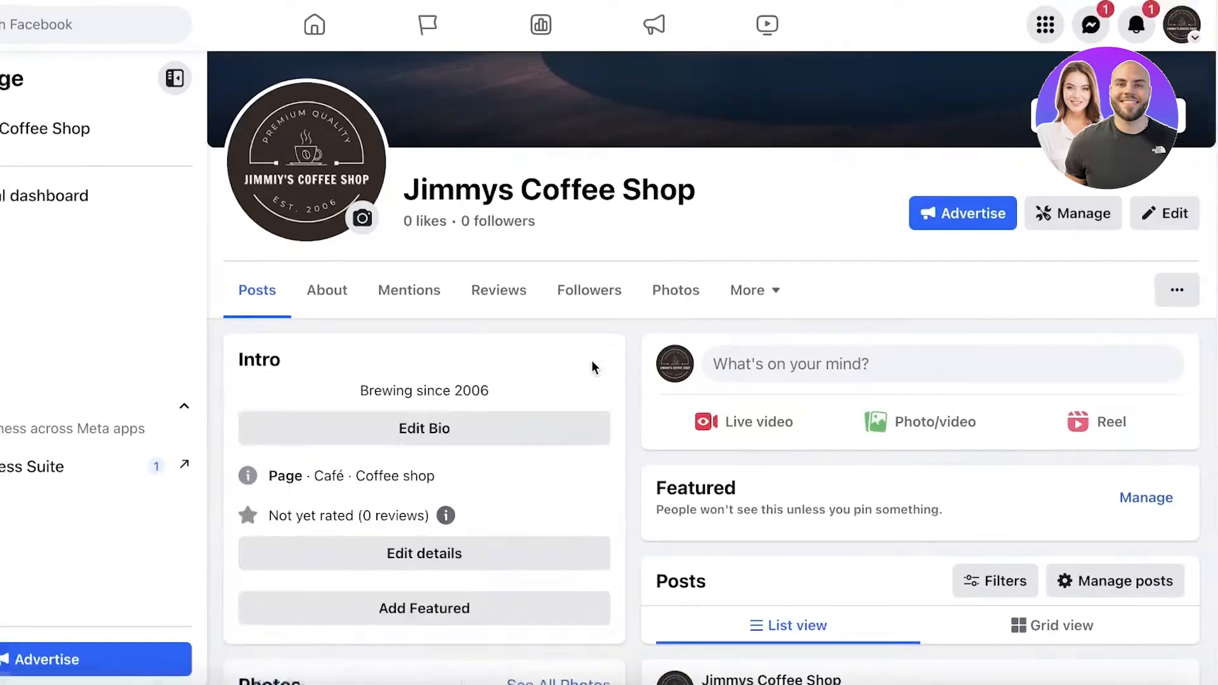
Open Meta Business Suite for the Jimmys Coffee Shop page
scroll(515, 160, up, 4)
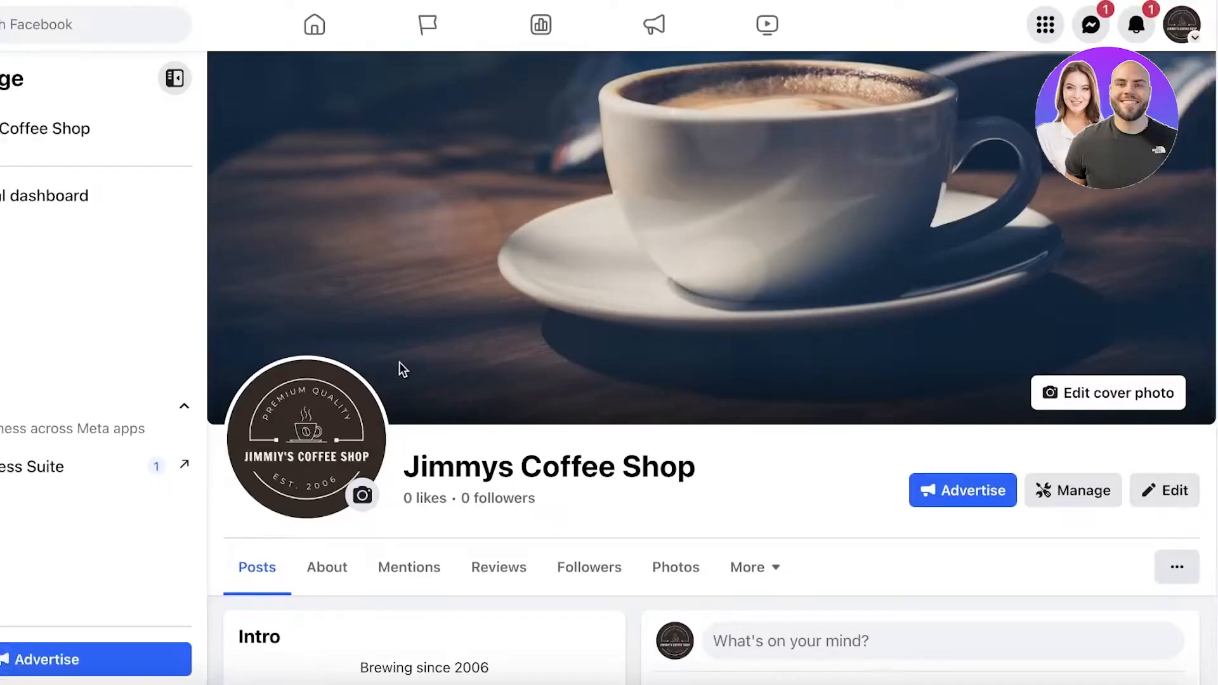
scroll(573, 311, down, 3)
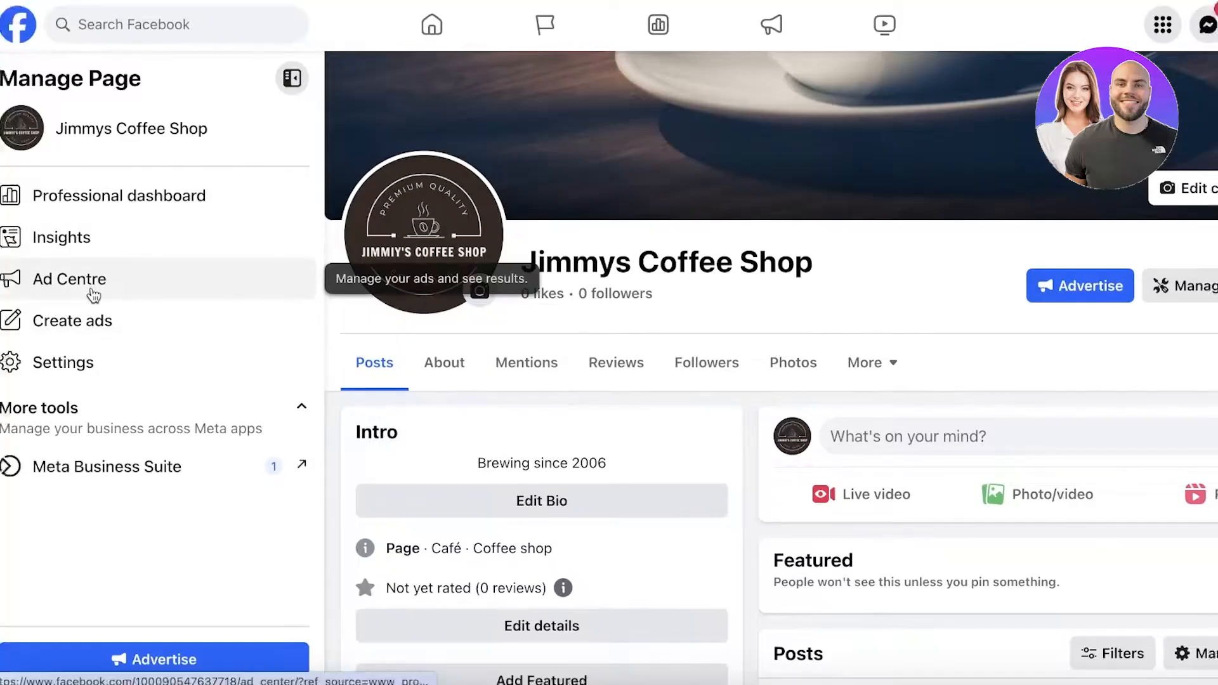
click(104, 476)
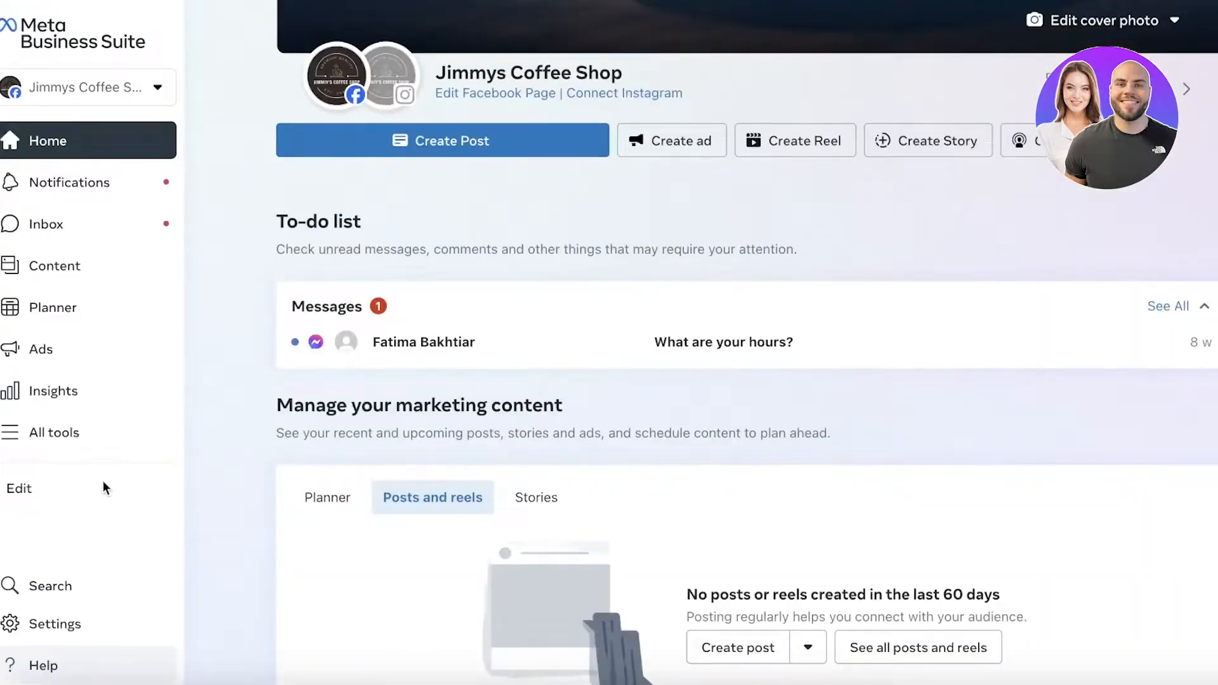
Collapse the messages list in the to-do section, check the inbox and notifications, and return to the home page
scroll(203, 477, down, 2)
click(1209, 199)
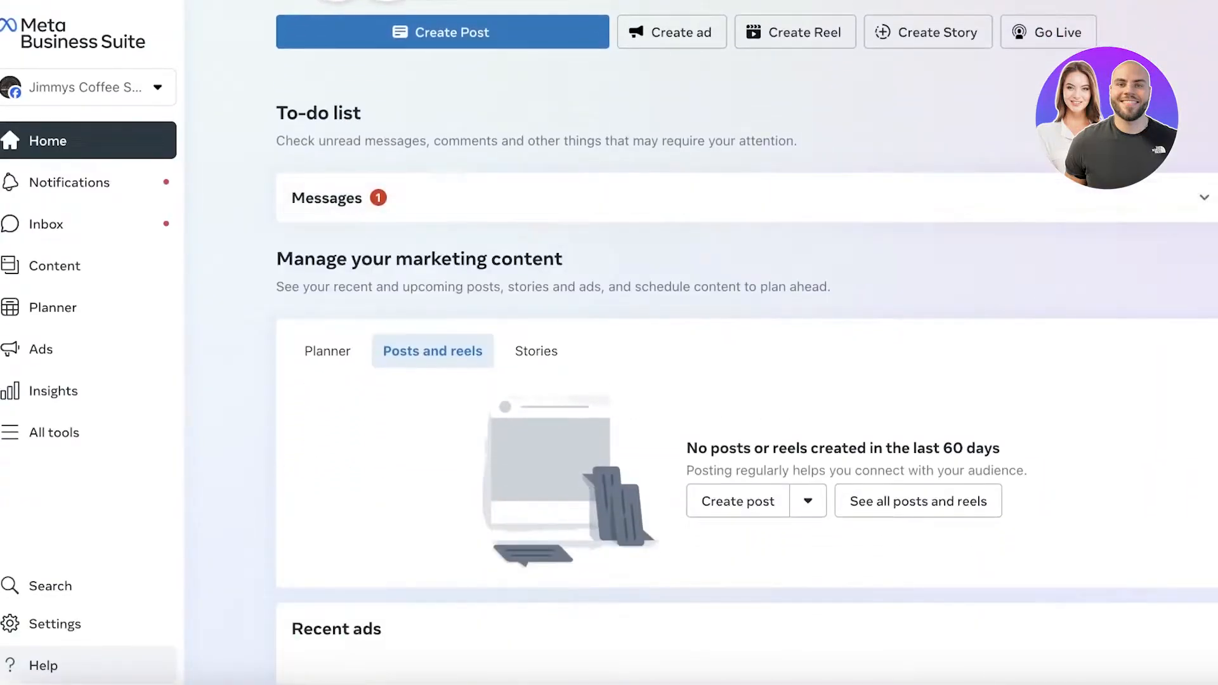
click(40, 224)
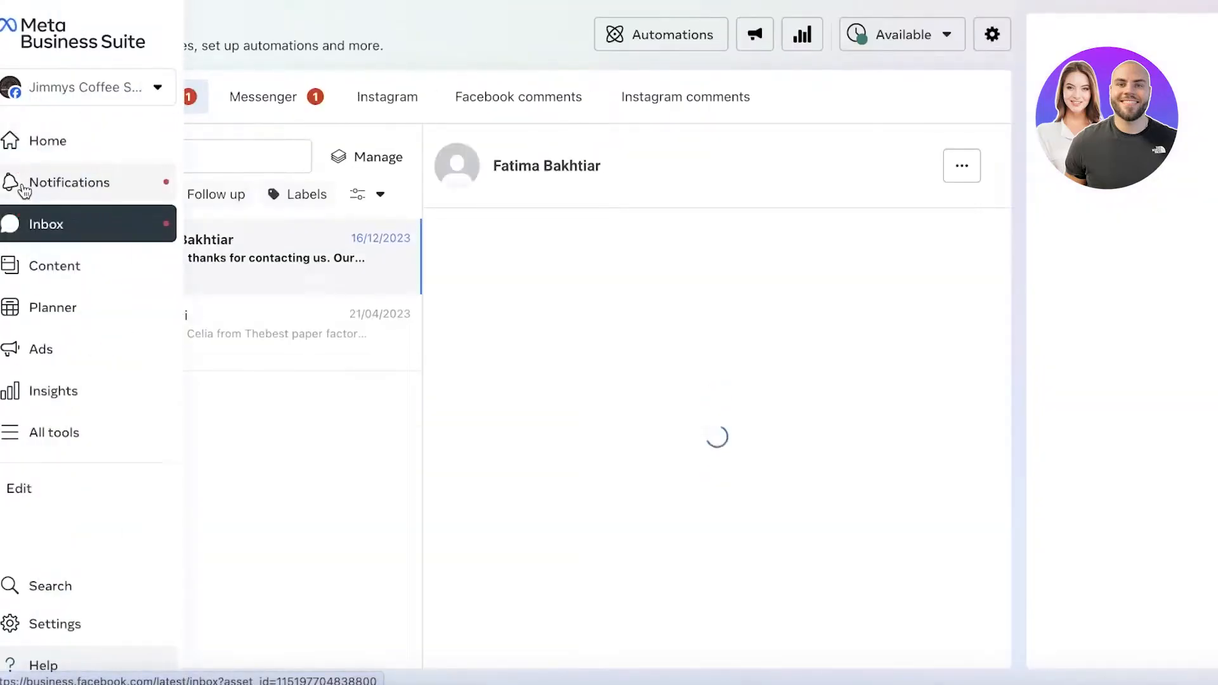
click(24, 185)
click(11, 139)
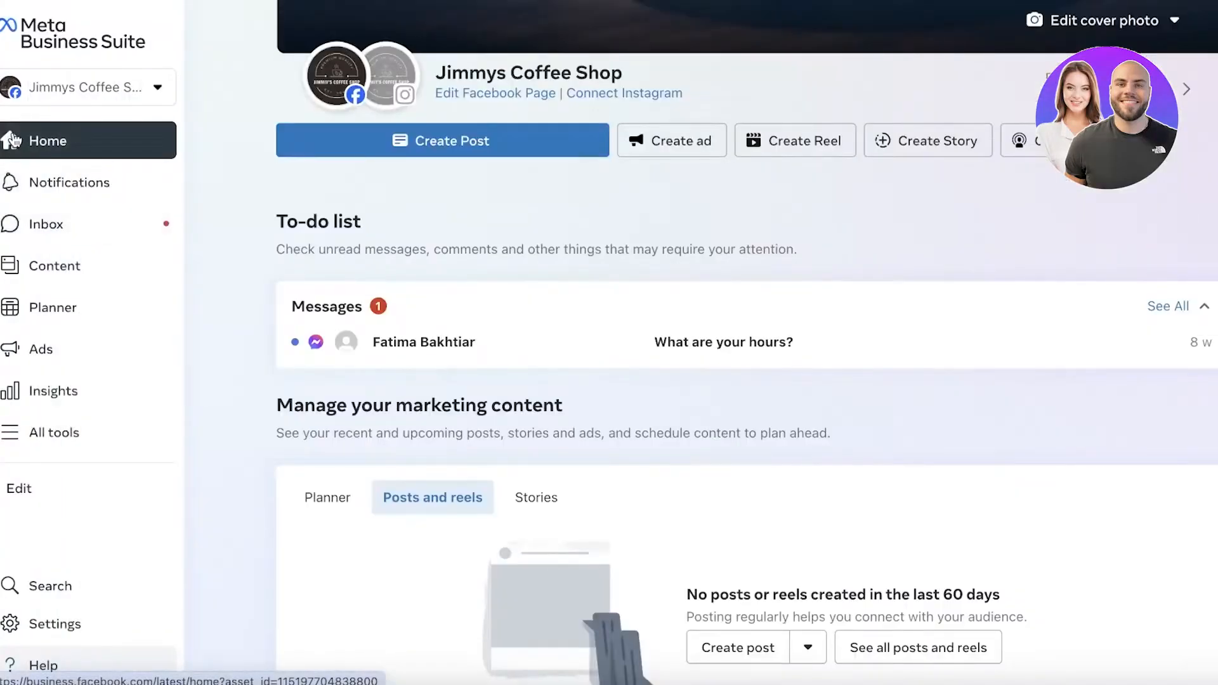
View the page header on the home page, and open and close the business account switcher
scroll(408, 206, up, 3)
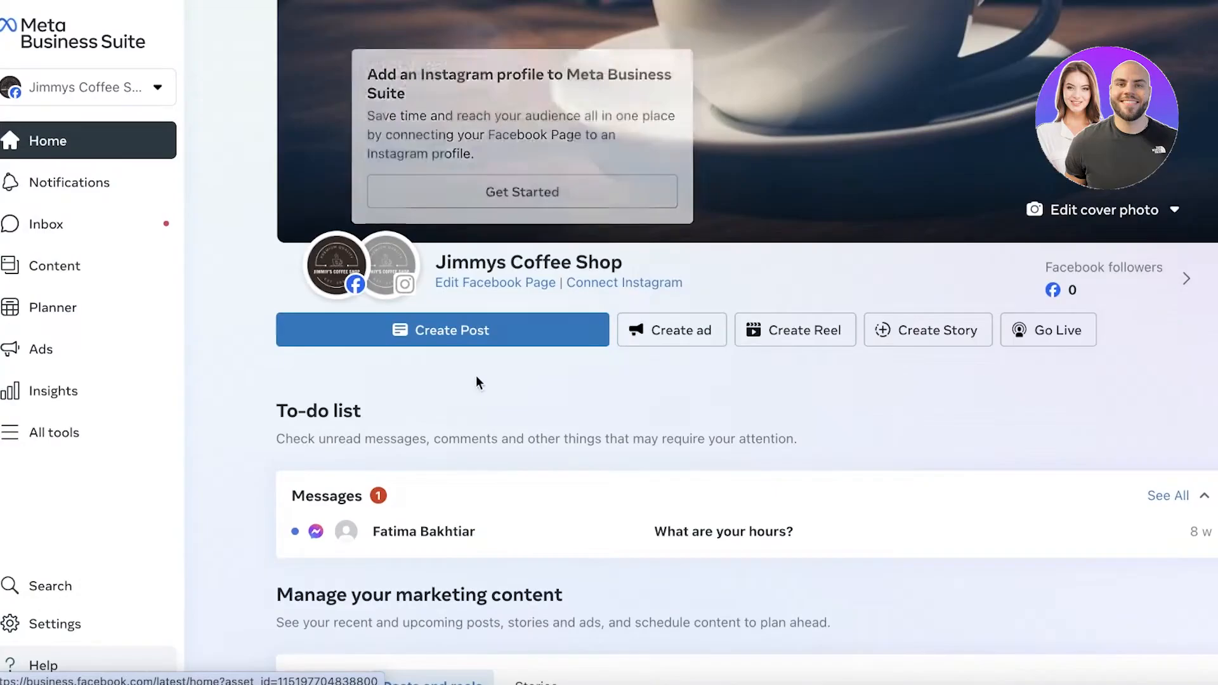
scroll(475, 381, down, 3)
click(92, 101)
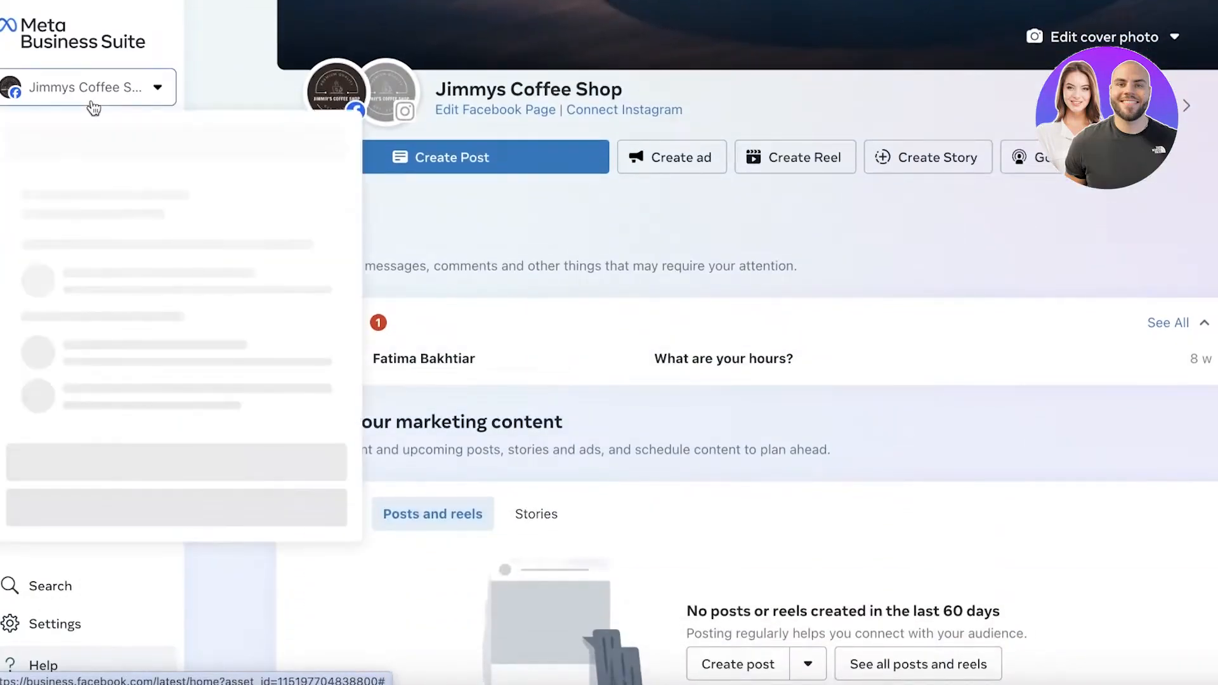
click(95, 86)
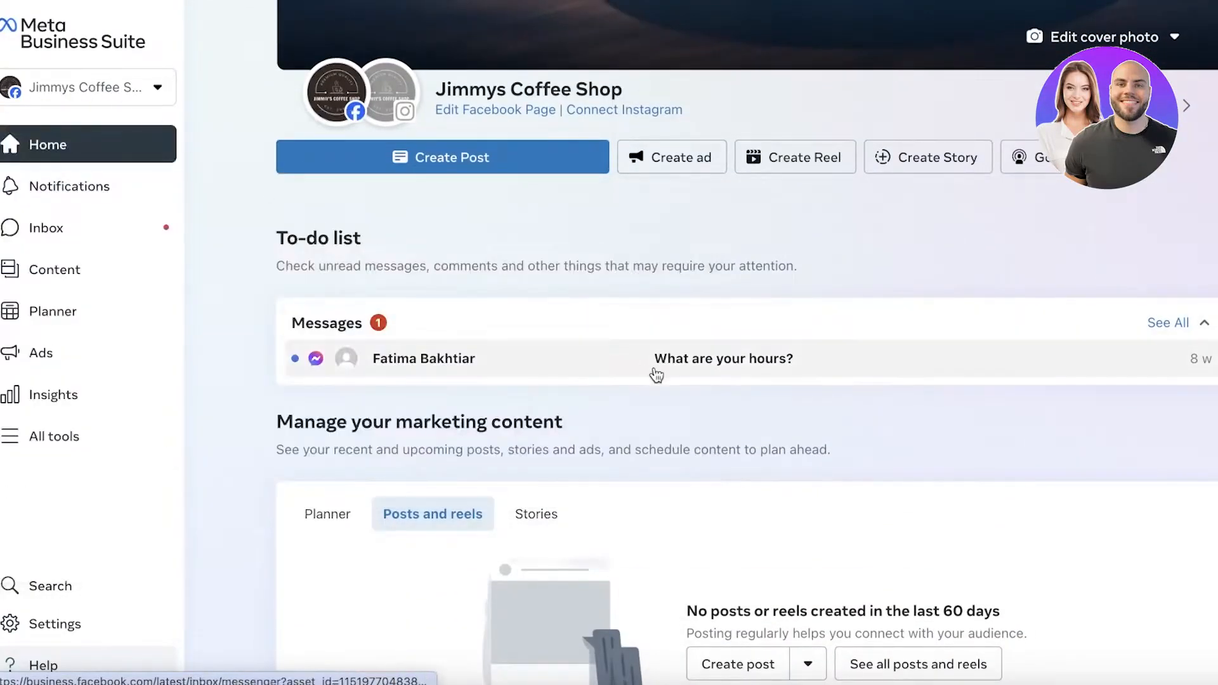
Examine the home page's to-do list, marketing content, recent ads and suggestions for growing the business
scroll(400, 247, down, 1)
scroll(609, 405, down, 7)
scroll(609, 408, up, 7)
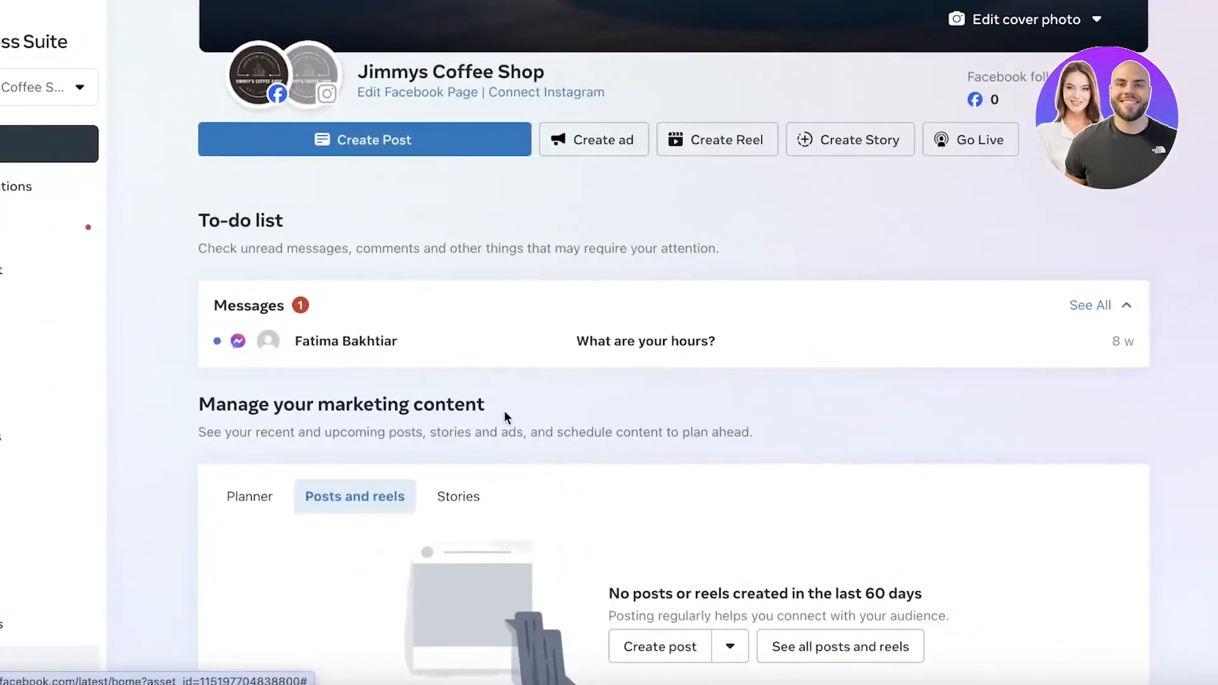
scroll(582, 414, down, 3)
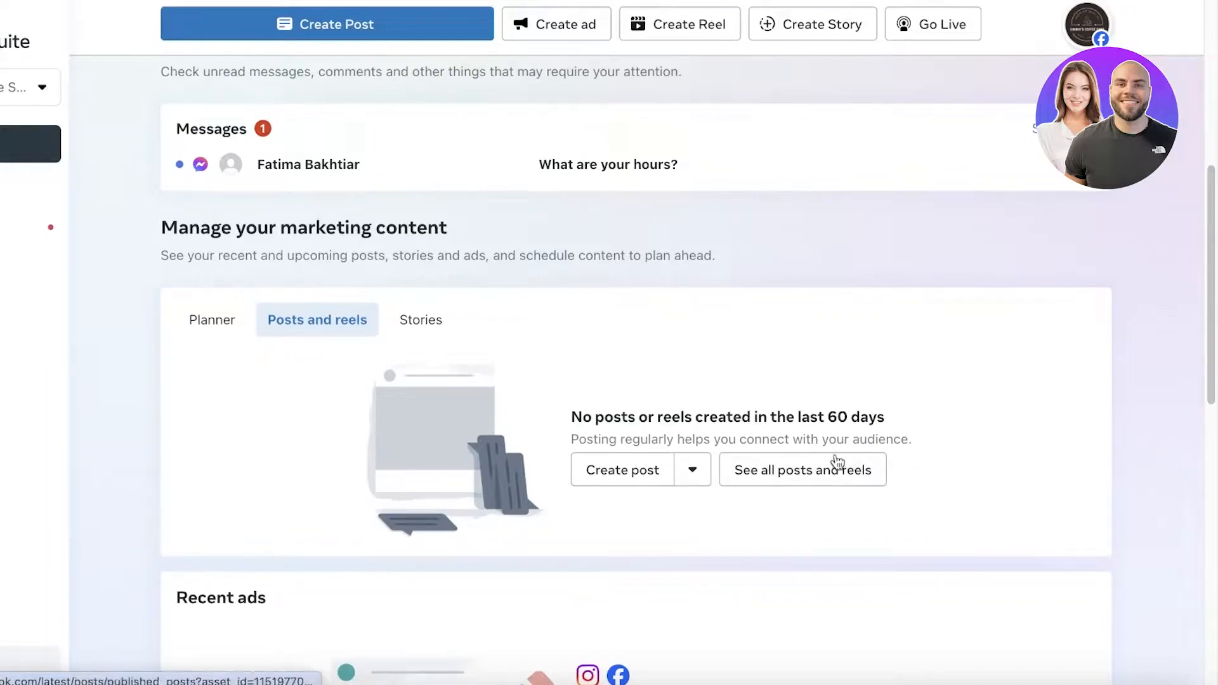
scroll(828, 466, down, 1)
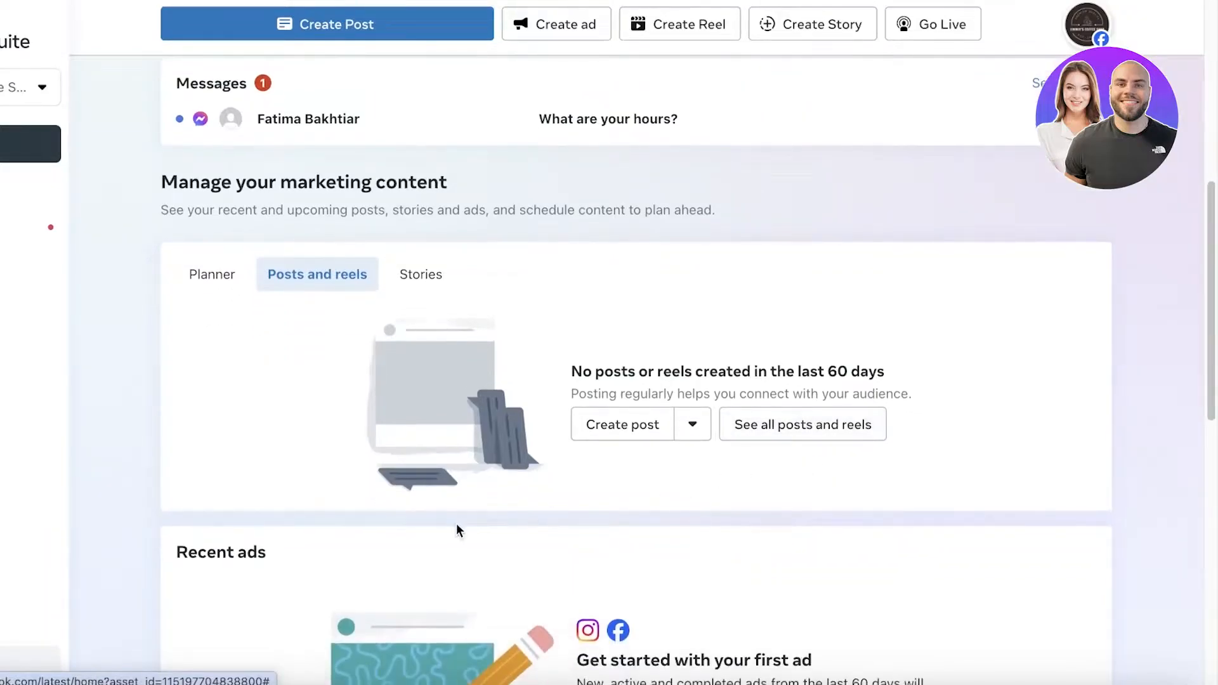
scroll(805, 485, down, 3)
scroll(827, 470, down, 3)
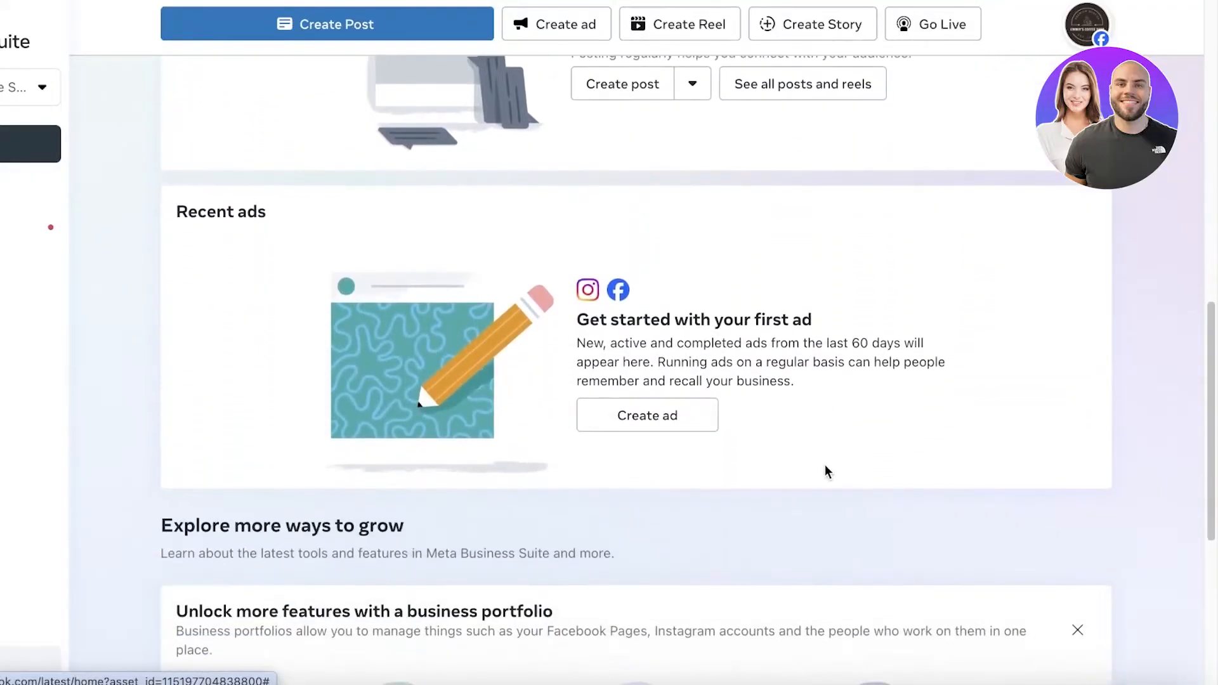
scroll(822, 471, down, 4)
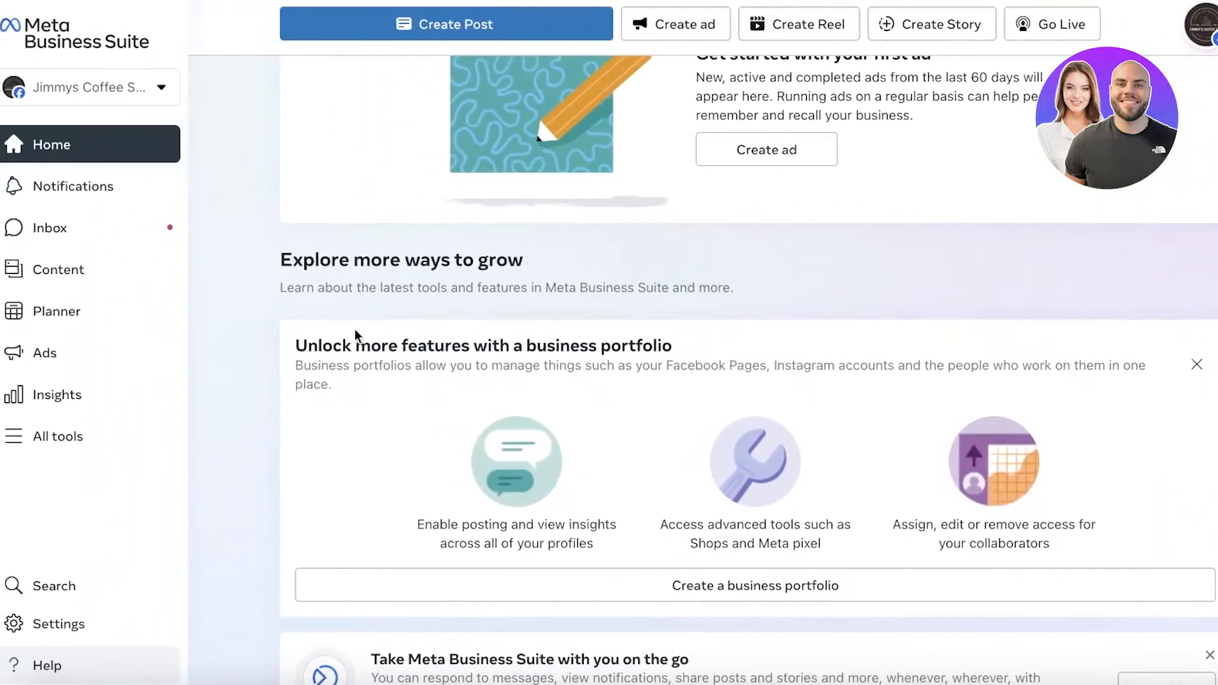
Start creating a new ad from the Ads section with the Get more leads goal
click(17, 367)
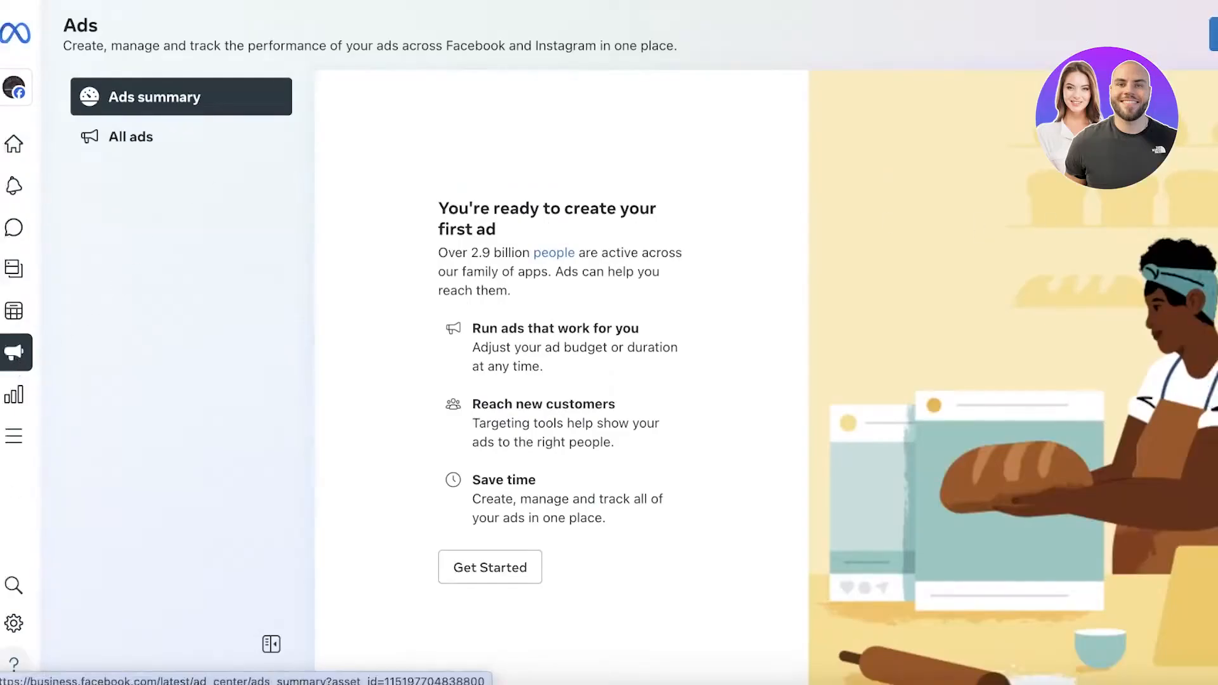
click(1214, 34)
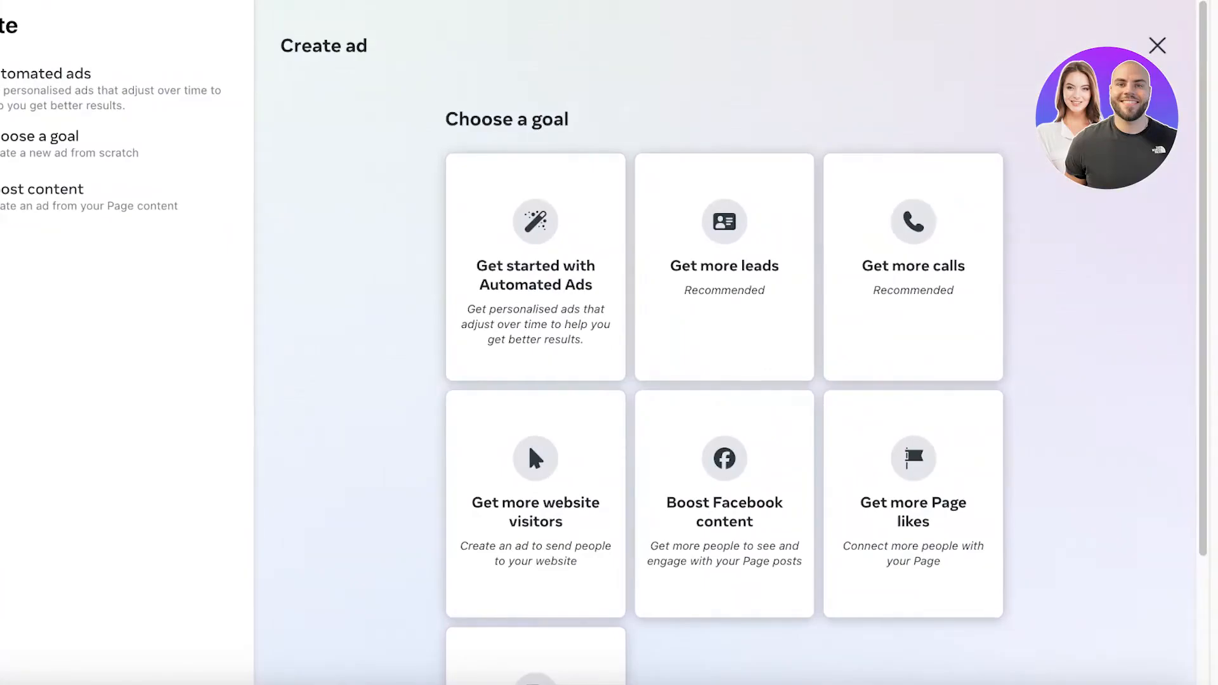
scroll(609, 342, down, 3)
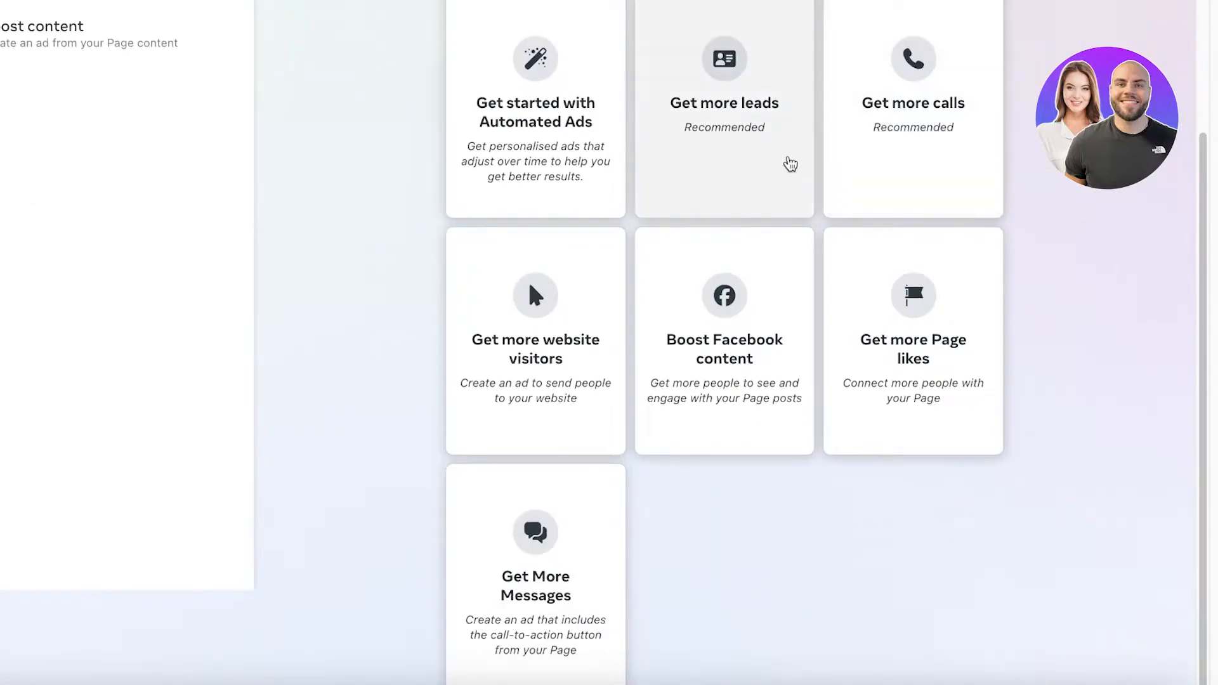
scroll(781, 162, up, 2)
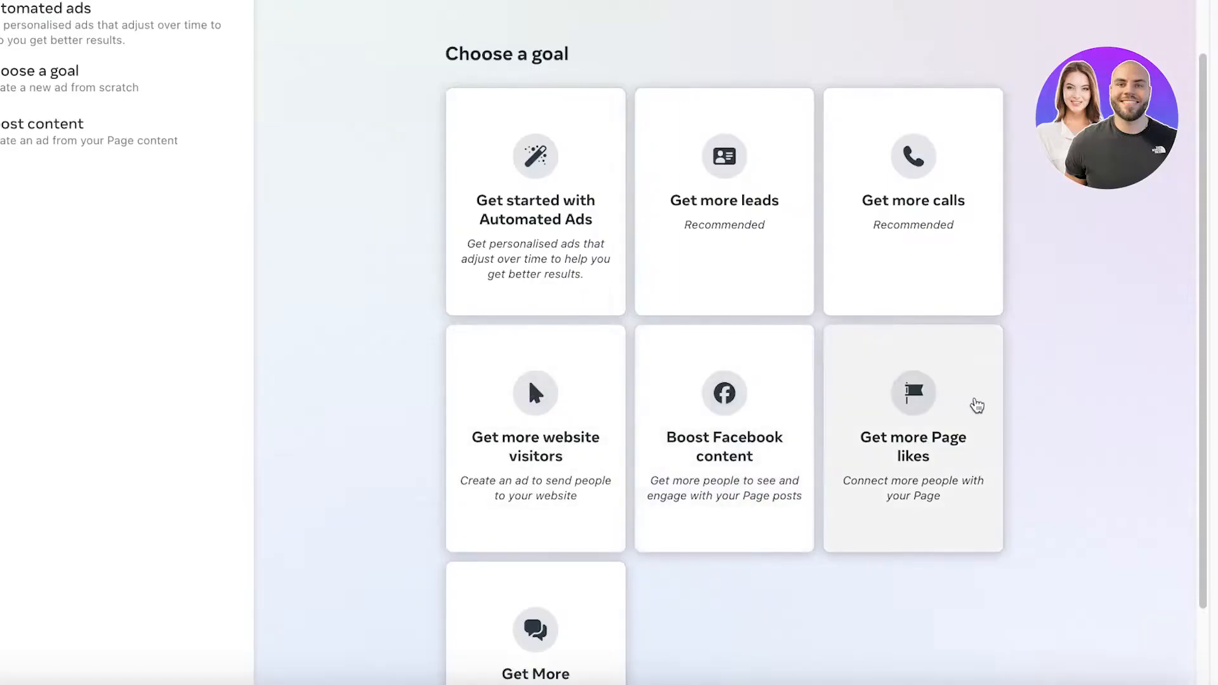
scroll(971, 409, down, 1)
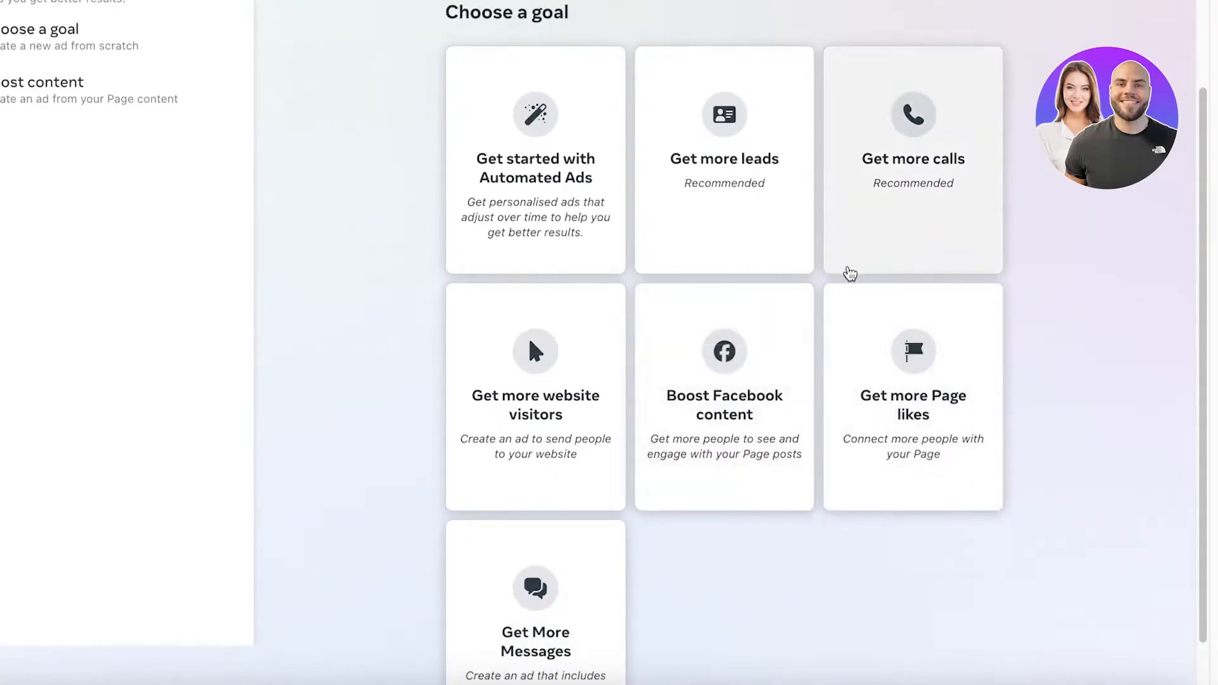
click(767, 204)
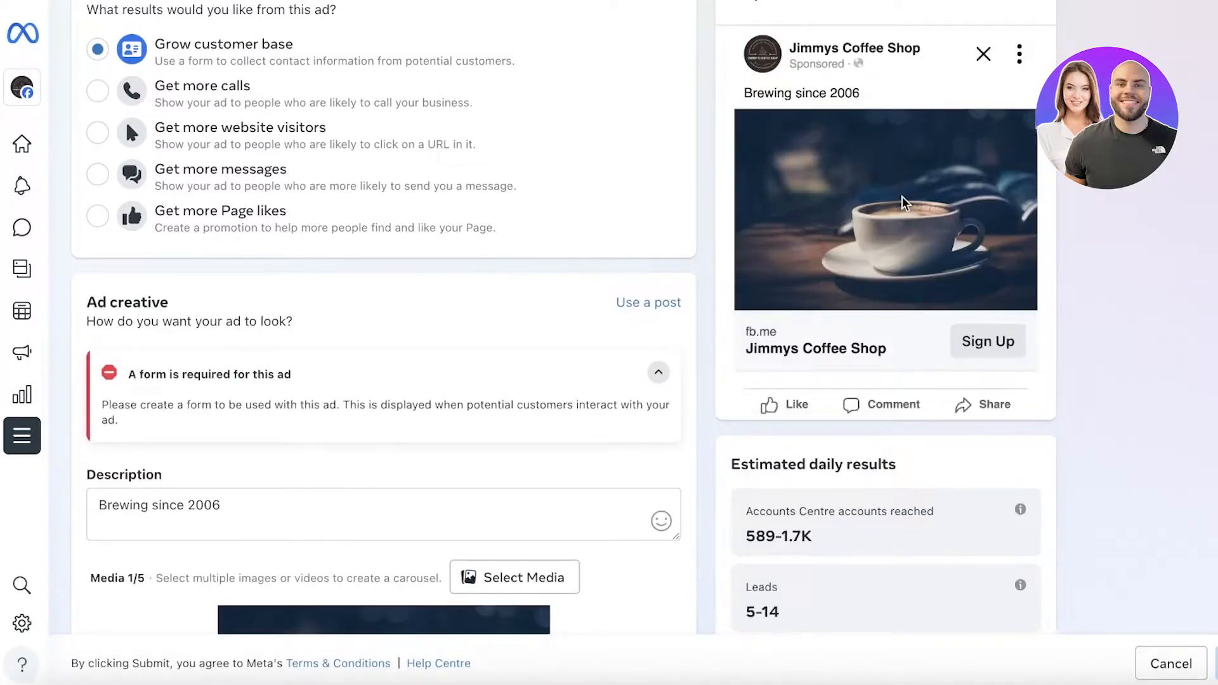
Try the Get more calls goal for the ad and switch back to Grow customer base
scroll(806, 165, up, 2)
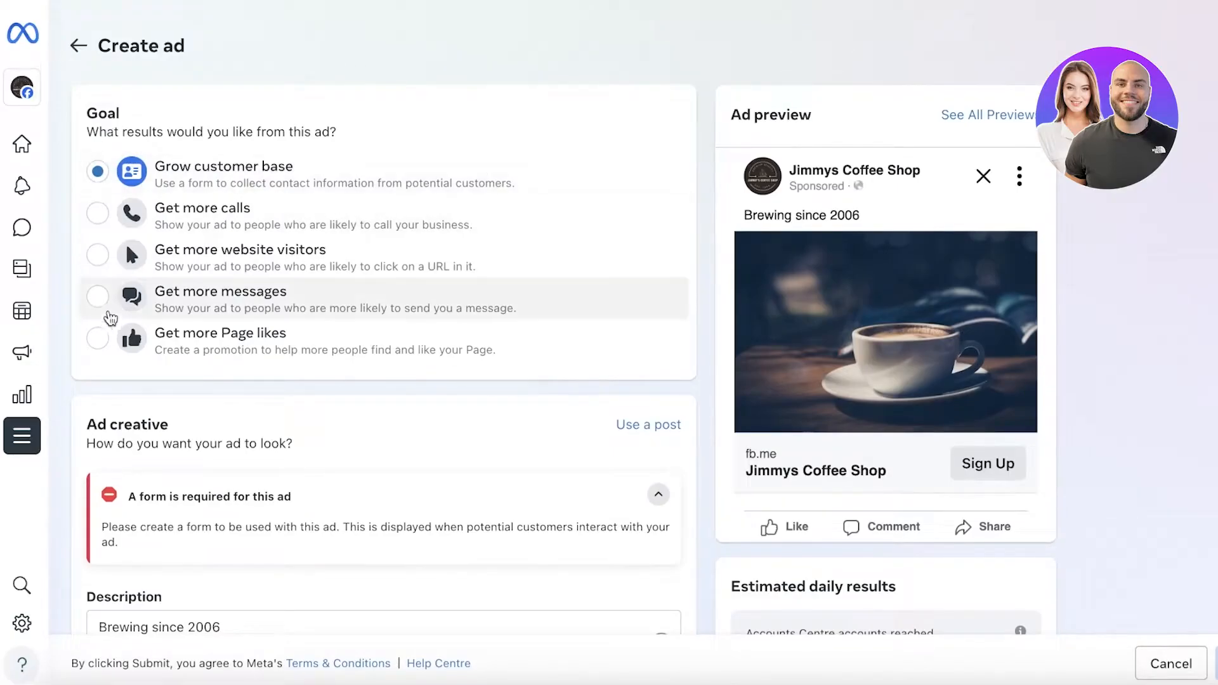
click(103, 207)
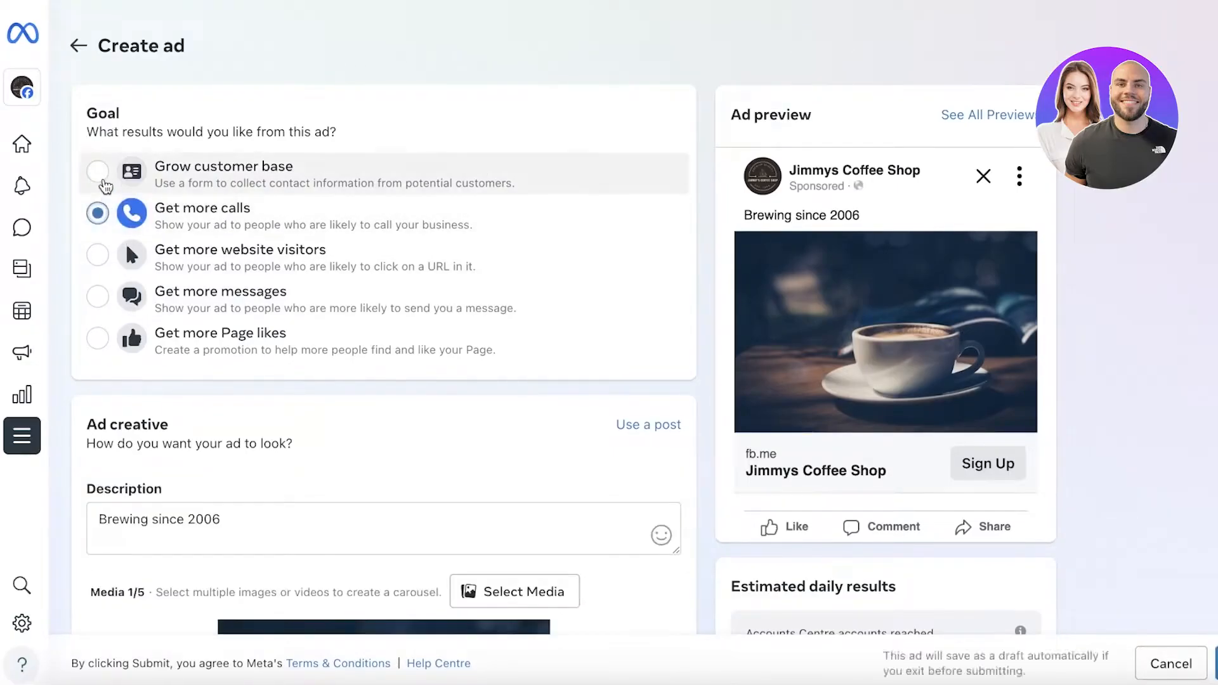
click(103, 184)
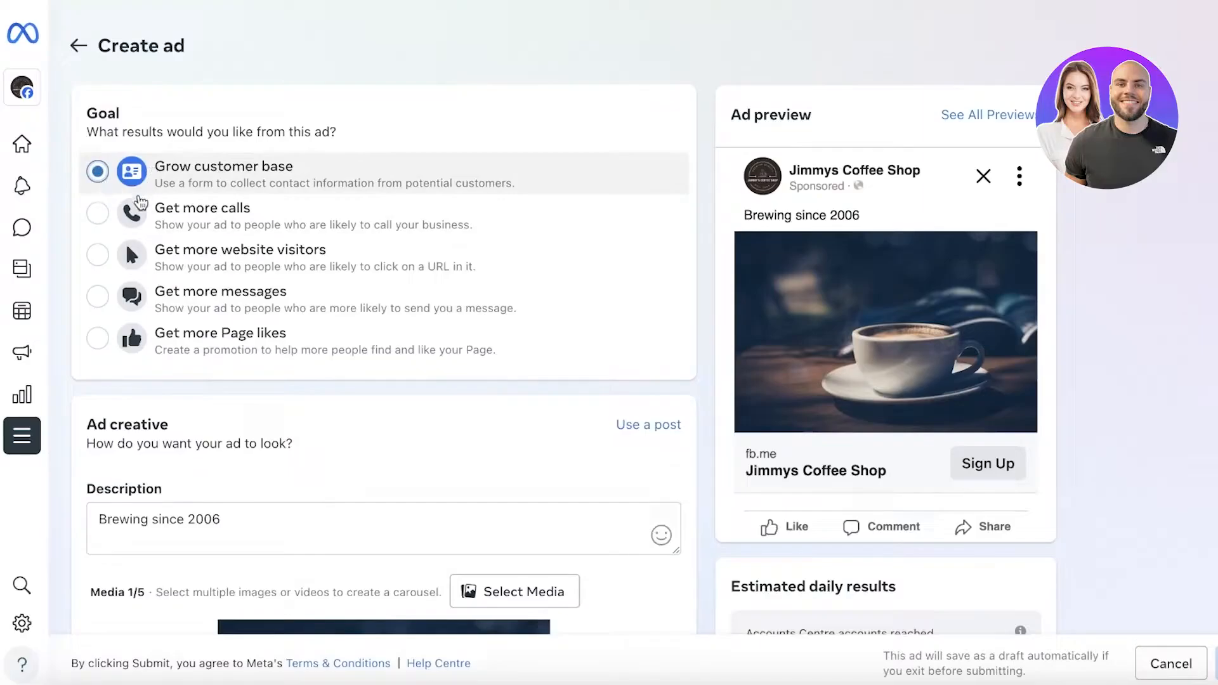
click(136, 202)
click(136, 185)
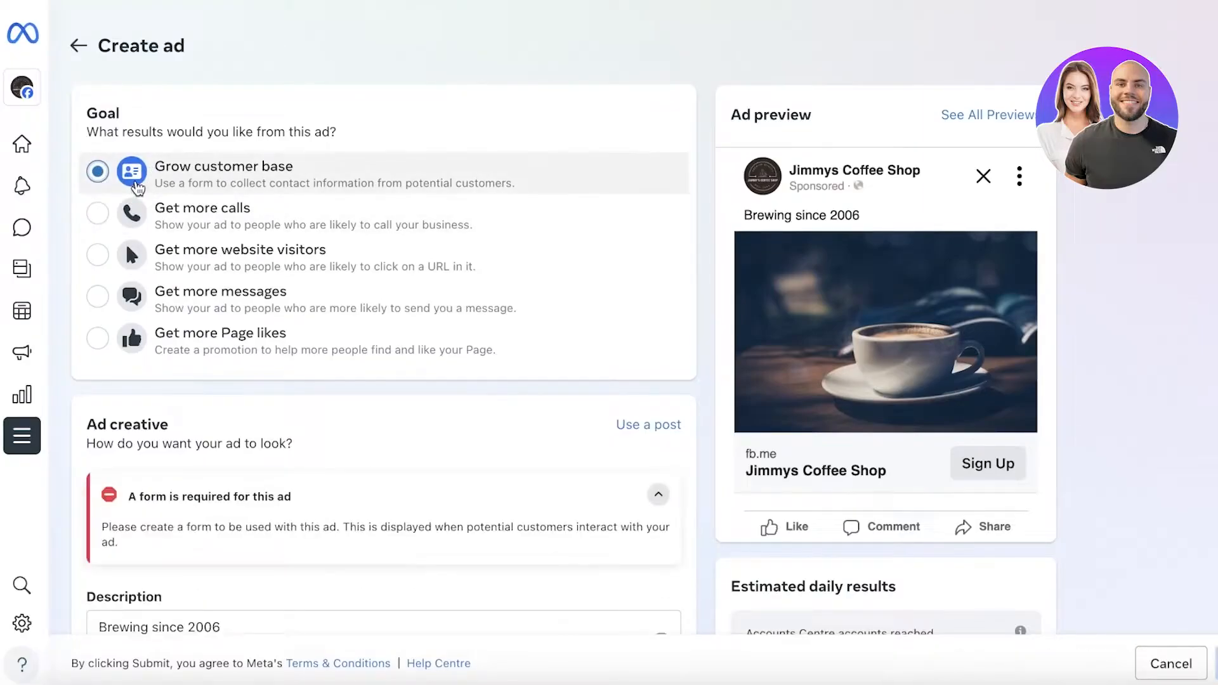
Collapse the required-form notice under Ad creative and review the ad's preview, creative settings, estimated results and payment summary
scroll(170, 201, down, 3)
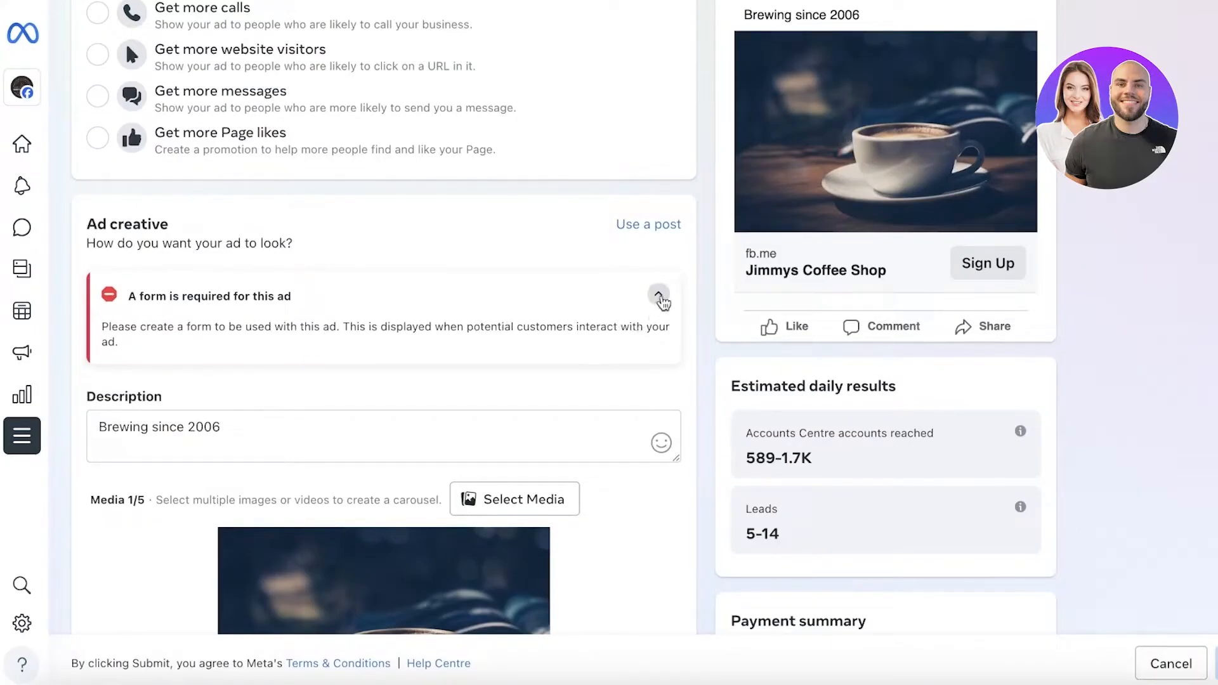
click(658, 295)
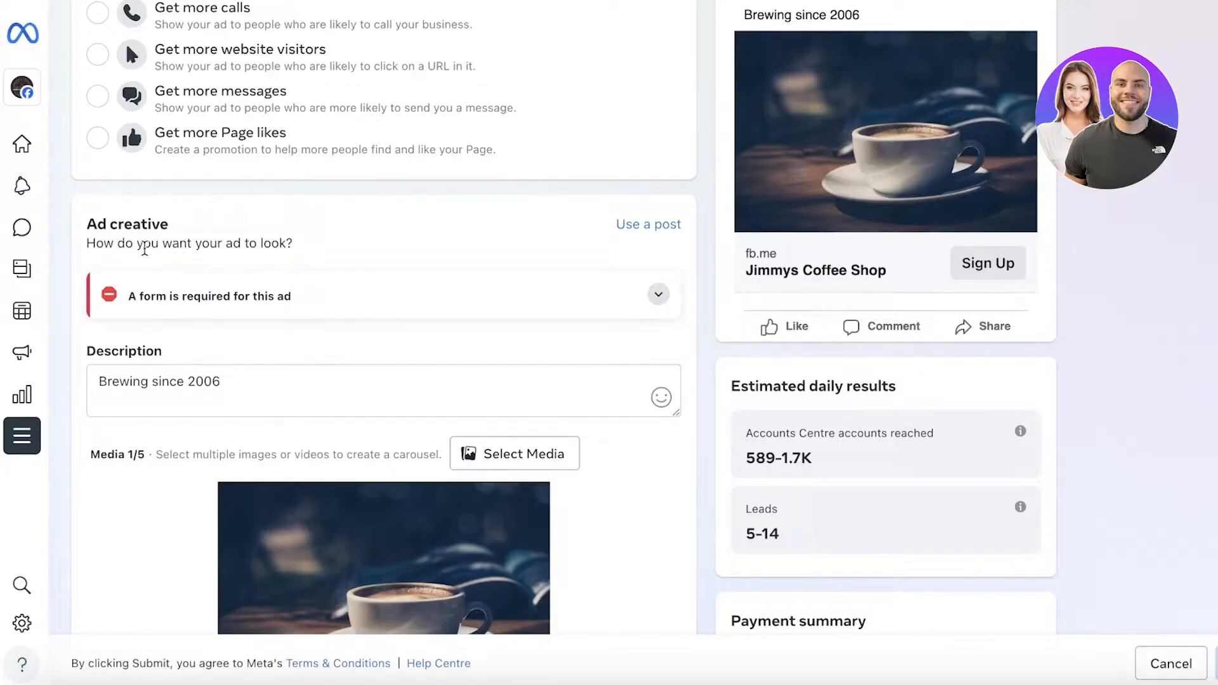
scroll(806, 89, up, 4)
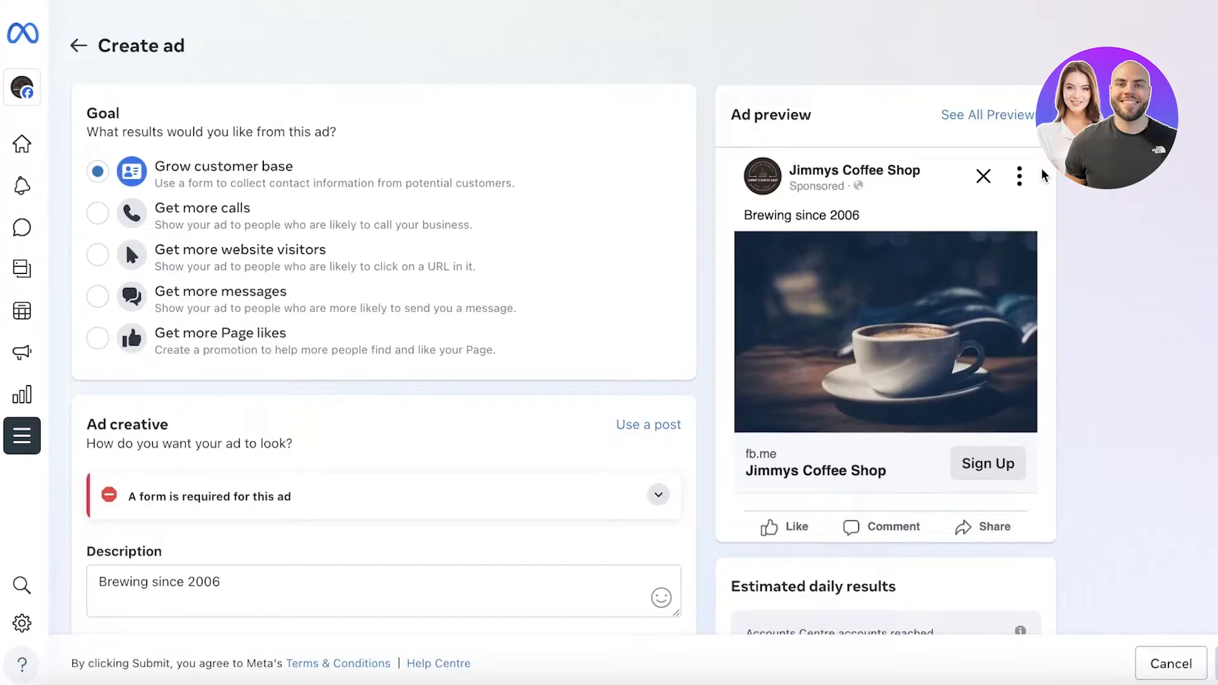
scroll(939, 210, down, 6)
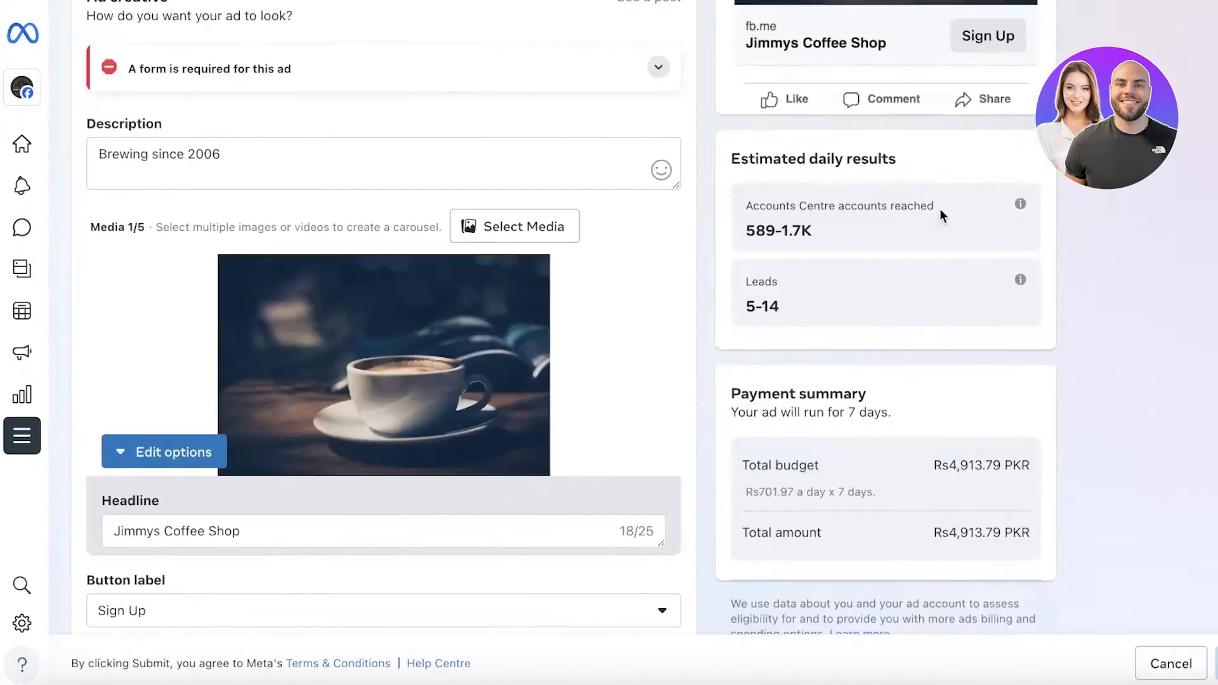
scroll(382, 295, up, 1)
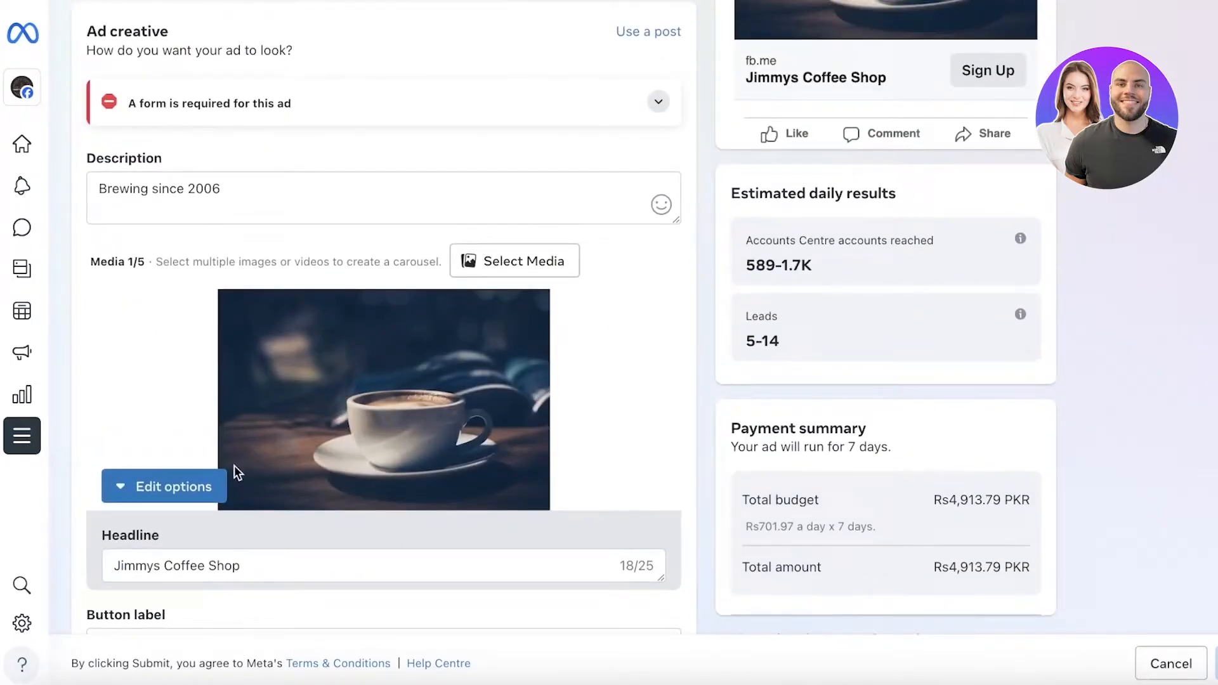
scroll(219, 486, up, 3)
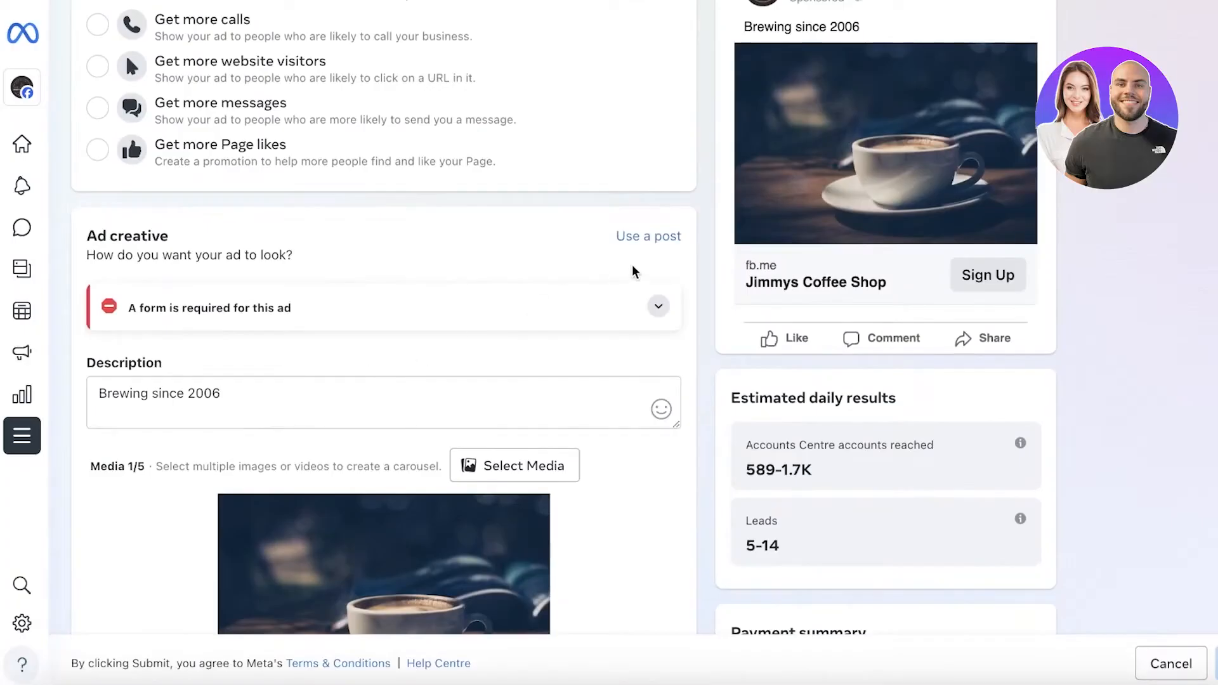
Browse the Page's published posts that can serve as the ad creative and close the list without choosing one
click(641, 236)
scroll(813, 269, down, 2)
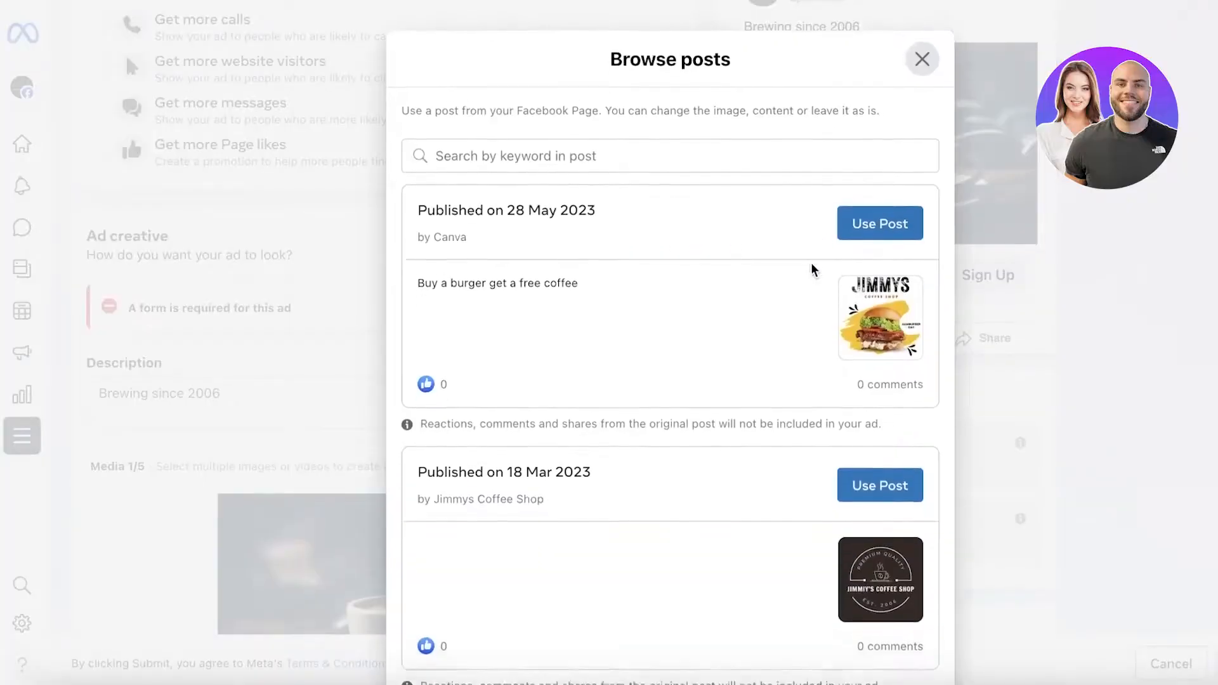
scroll(932, 50, up, 2)
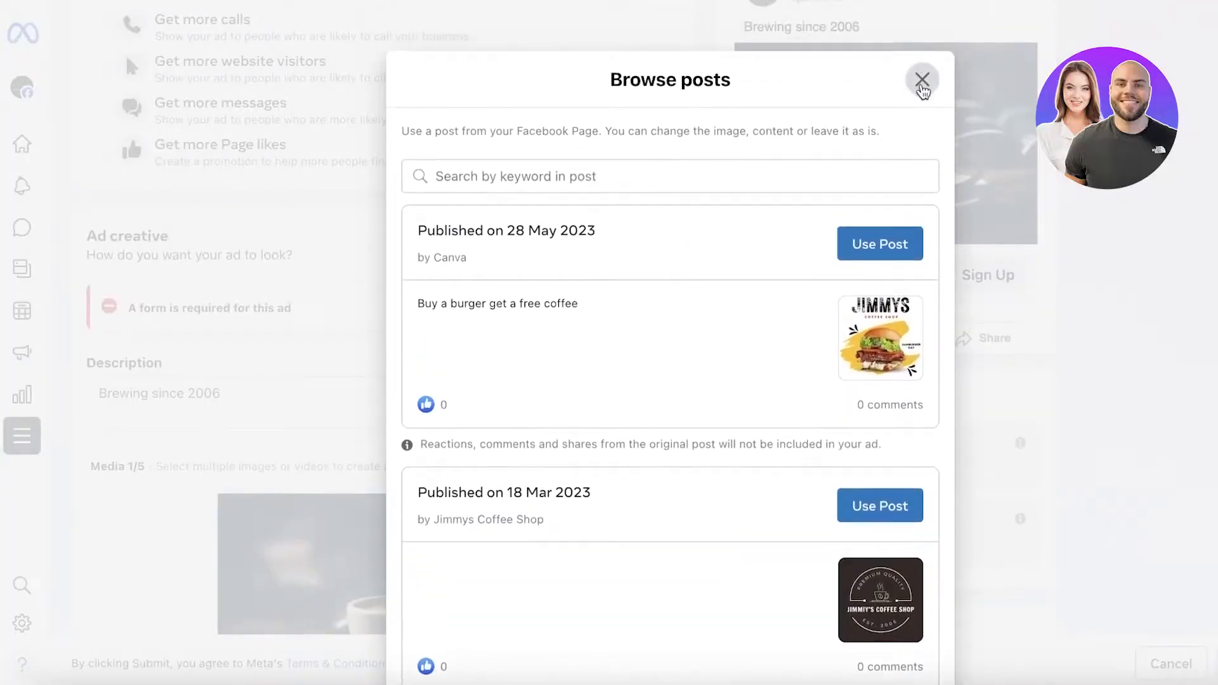
click(921, 83)
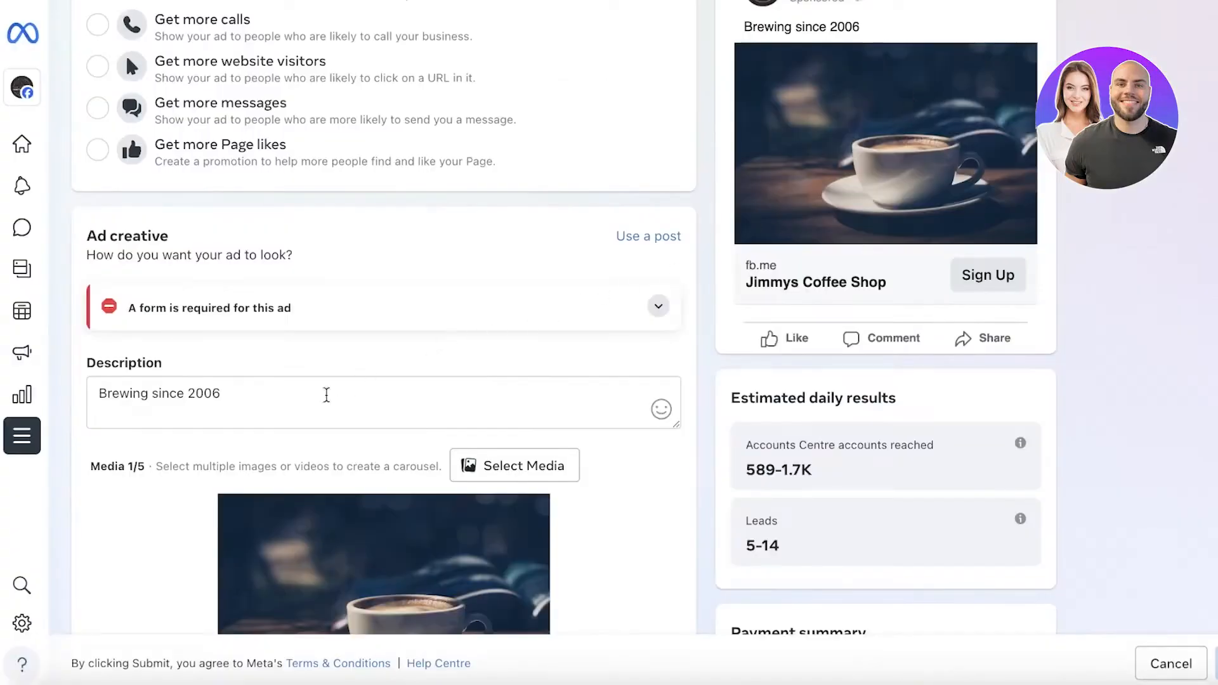
Expand the required-form notice under Ad creative to read its details
click(321, 398)
scroll(321, 397, up, 1)
click(309, 366)
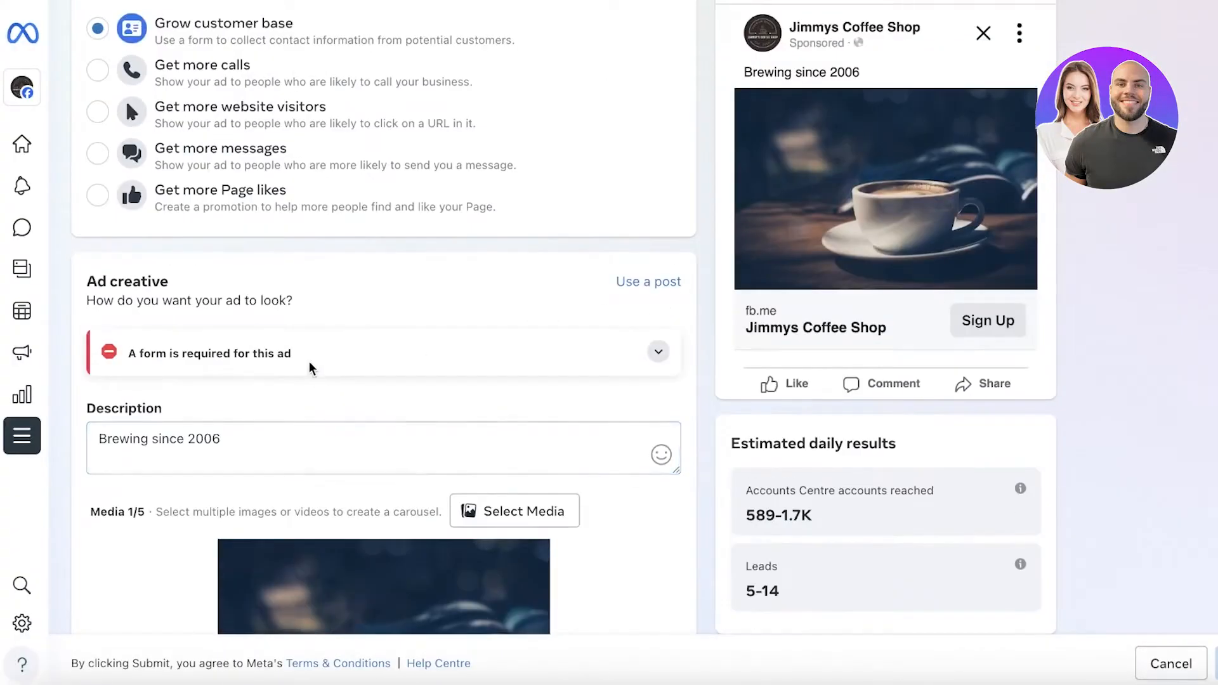
click(653, 355)
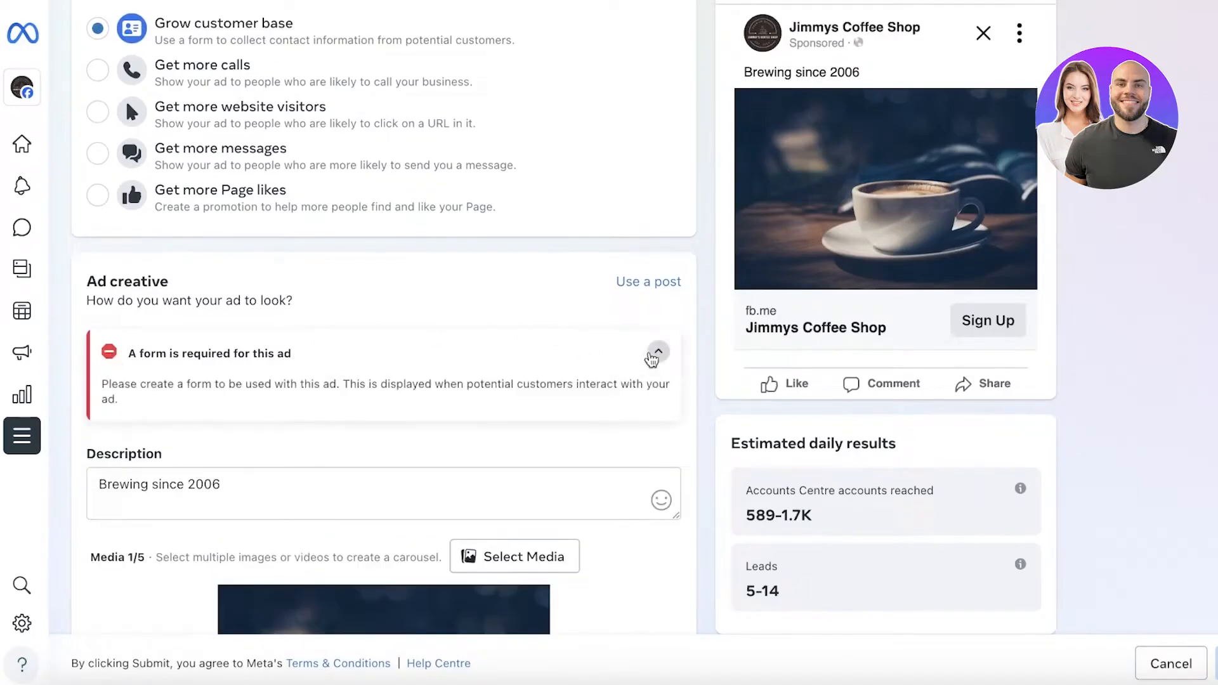
scroll(642, 374, up, 3)
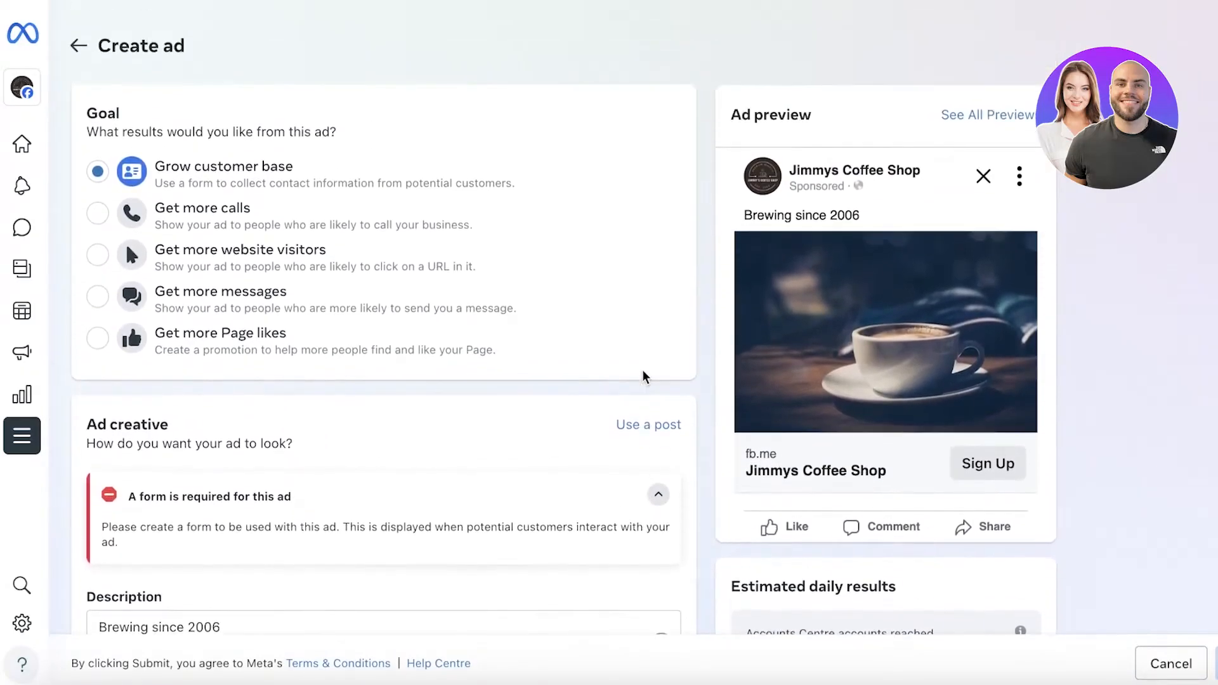
Use the "Buy a burger get a free coffee" post published on 28 May 2023 as the ad creative
click(637, 440)
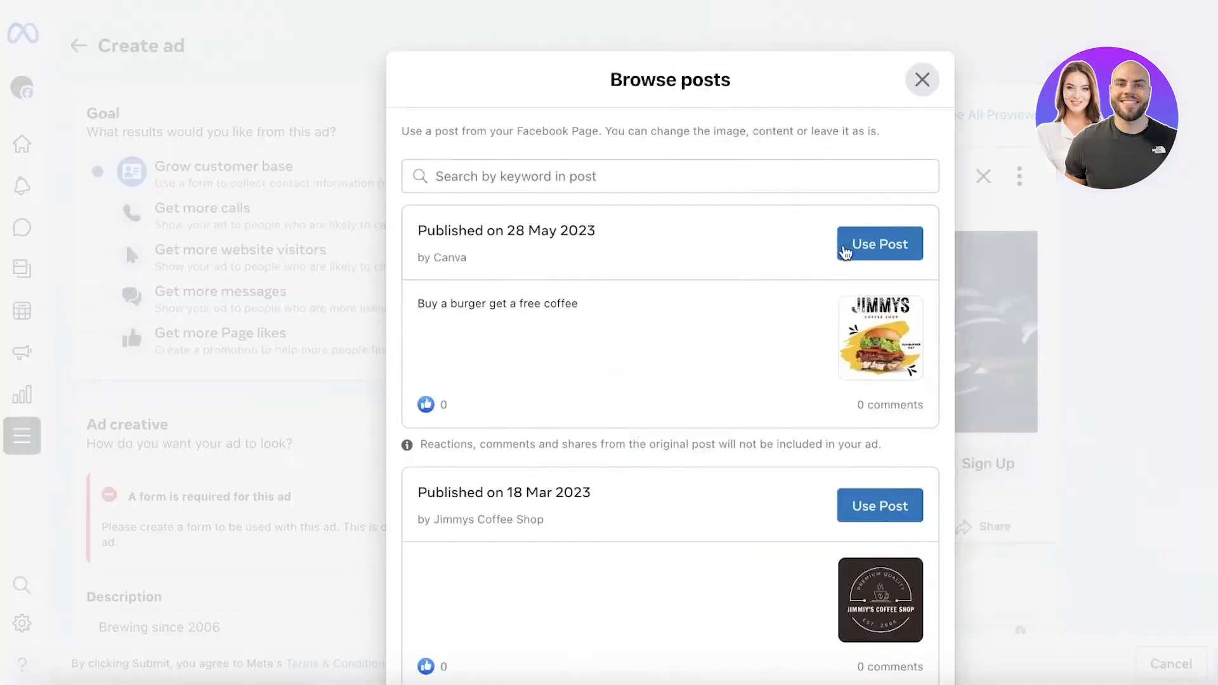
click(831, 319)
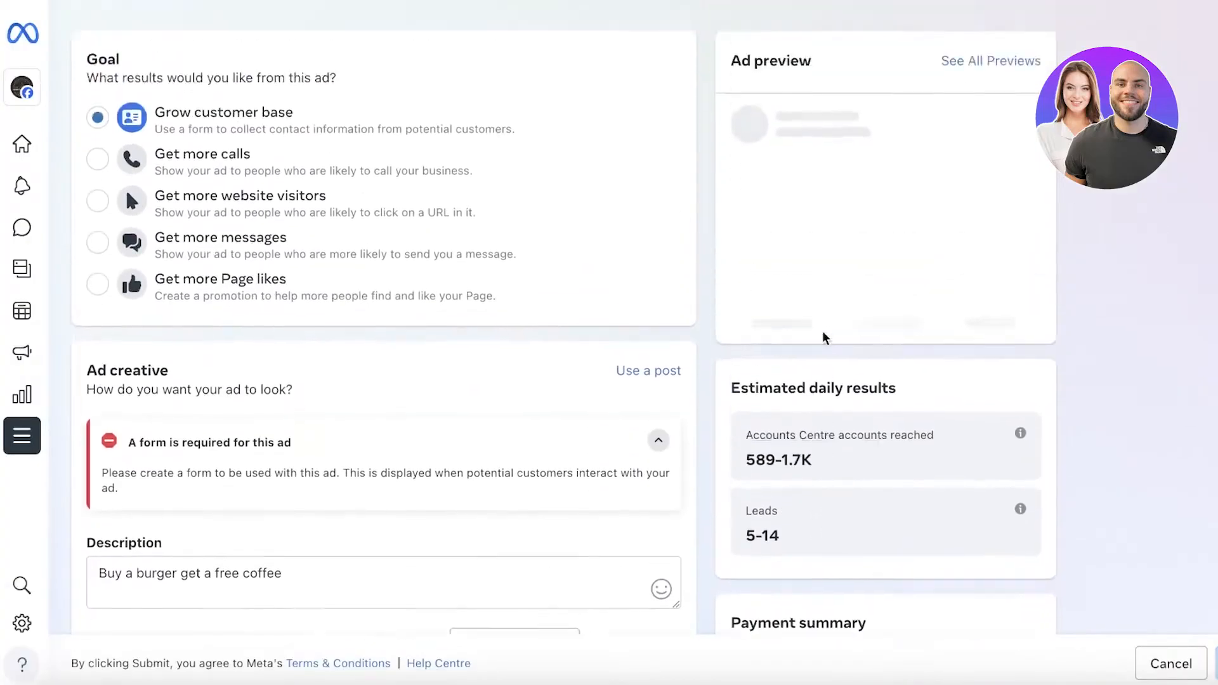
click(644, 426)
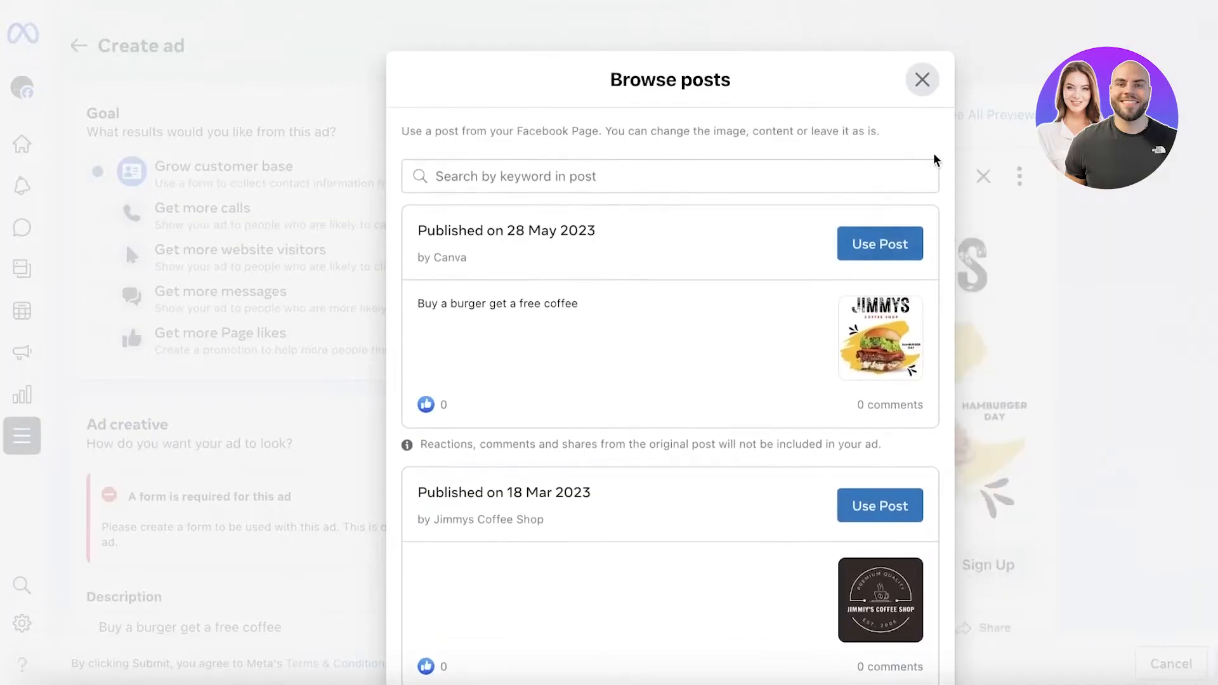
click(936, 88)
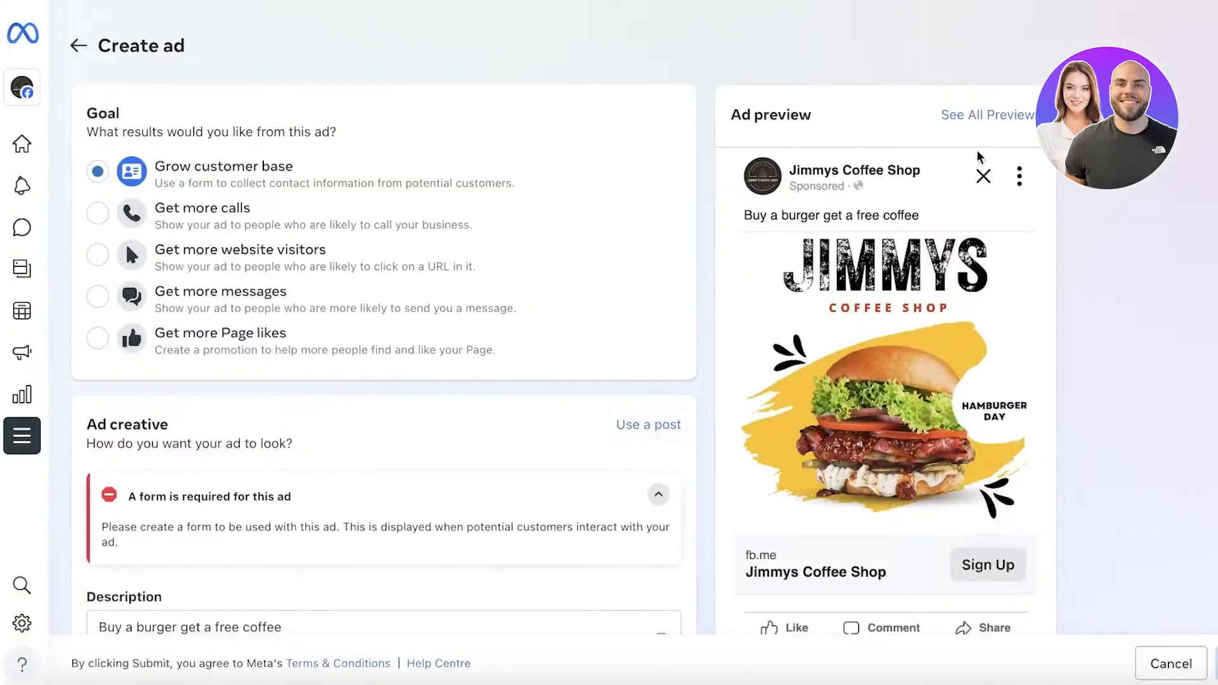
Check the options available for the ad's button label, leaving Sign Up selected
scroll(590, 445, down, 5)
scroll(571, 441, down, 3)
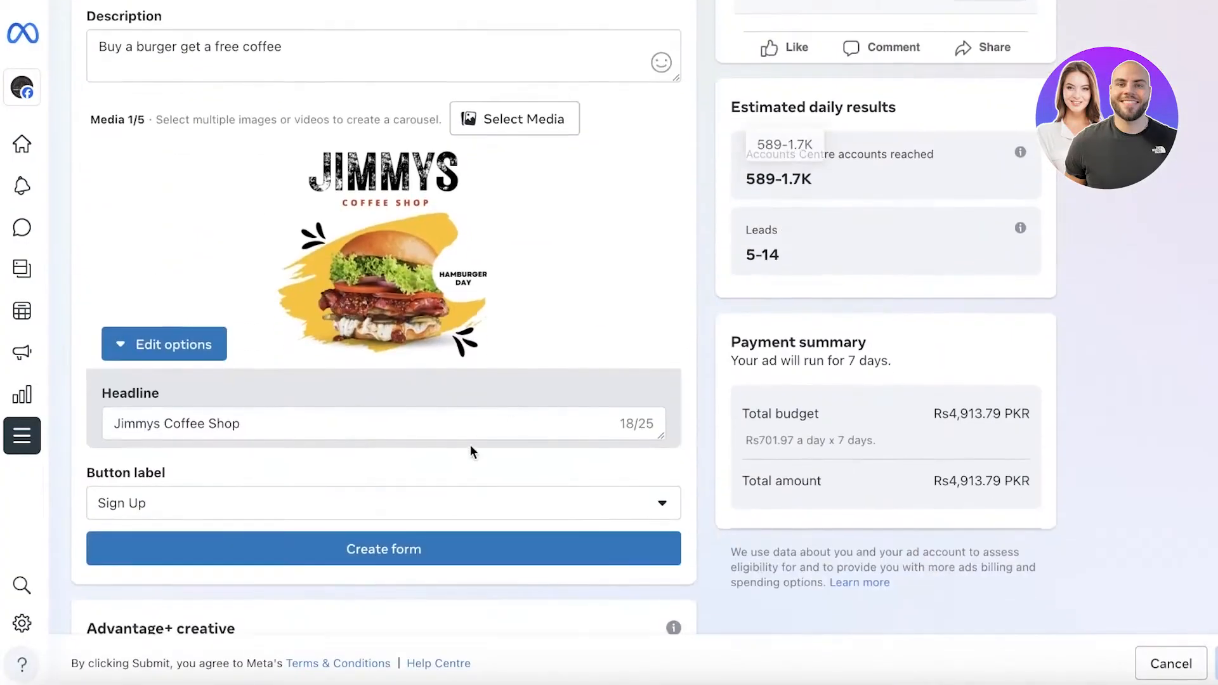
scroll(470, 444, down, 3)
click(264, 289)
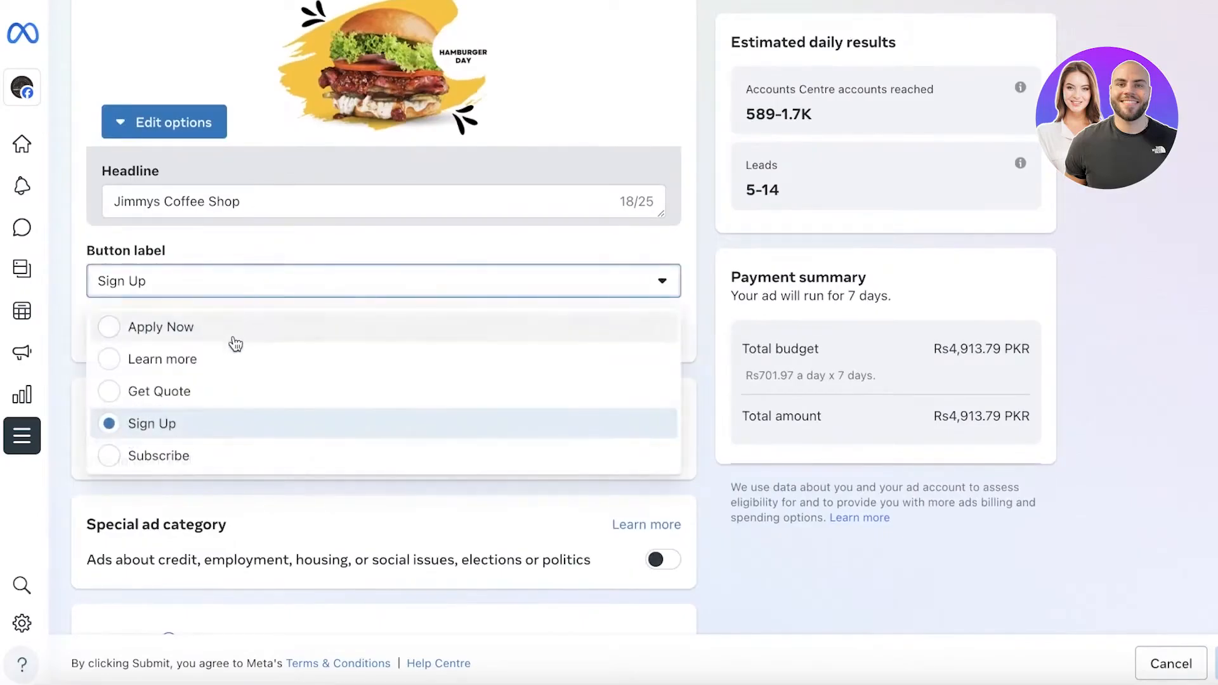
click(278, 260)
Start creating a lead form for the ad and name it "Contact Form"
click(319, 331)
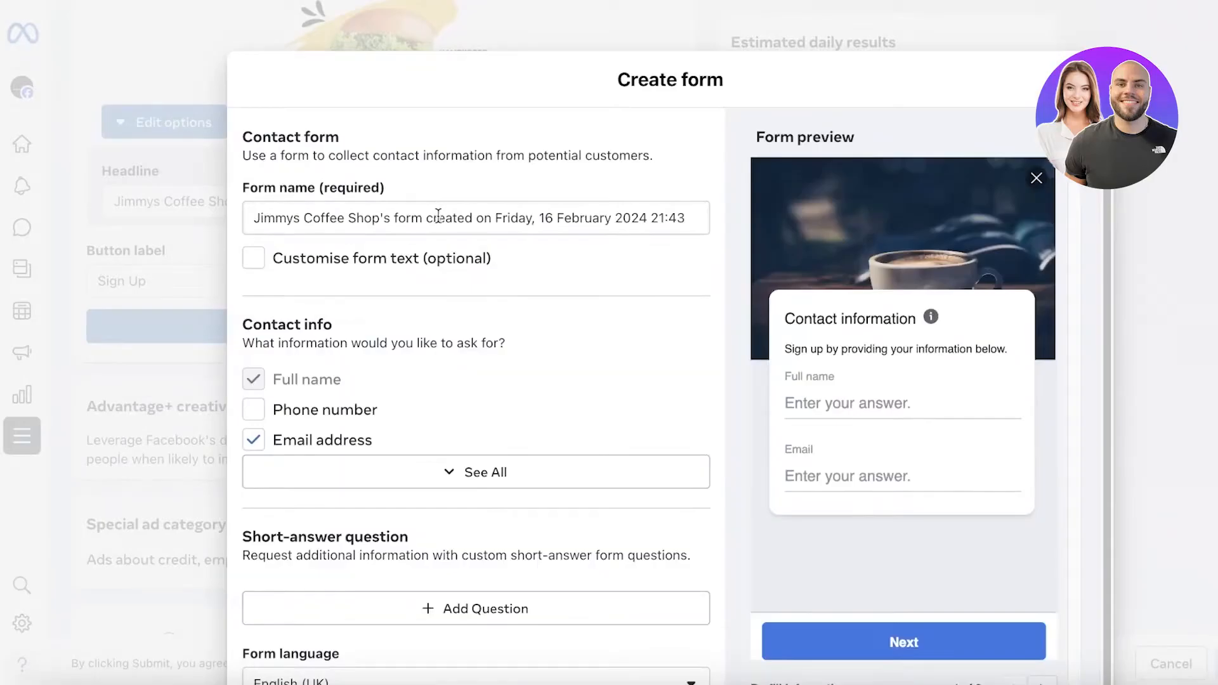
triple_click(311, 220)
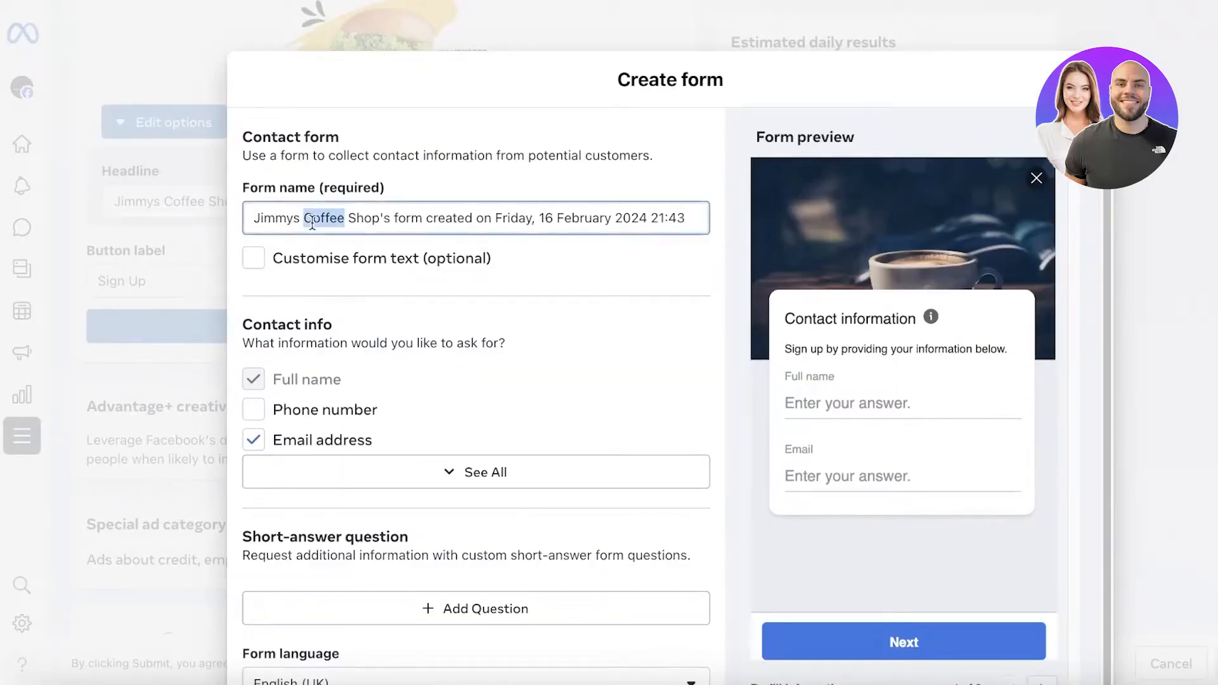
text(Cont)
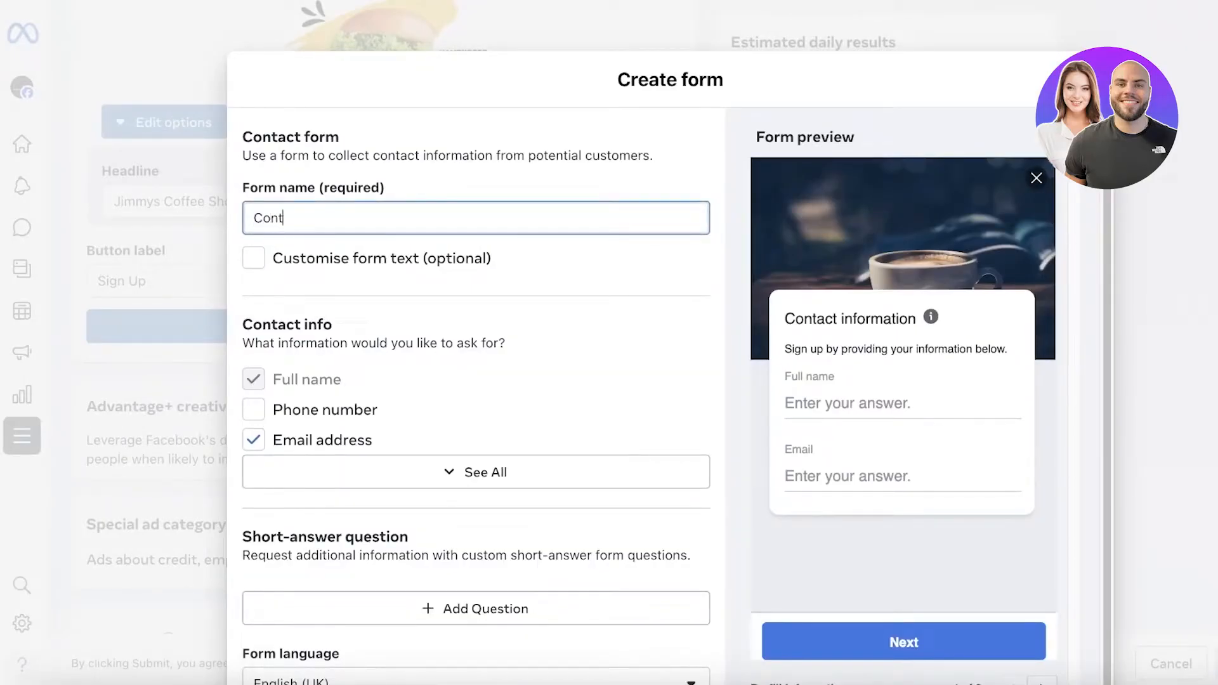
text(act Form)
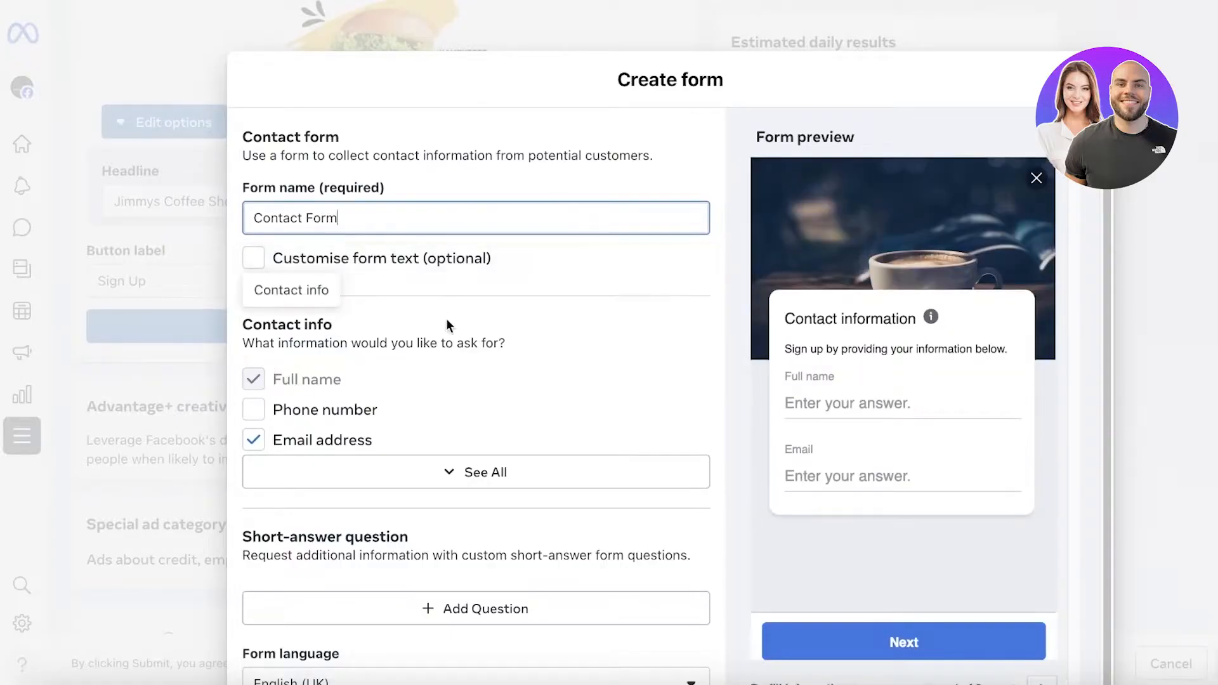
Examine the form's contact info, question and language settings, and page through the form preview to the message for leads
scroll(286, 416, down, 2)
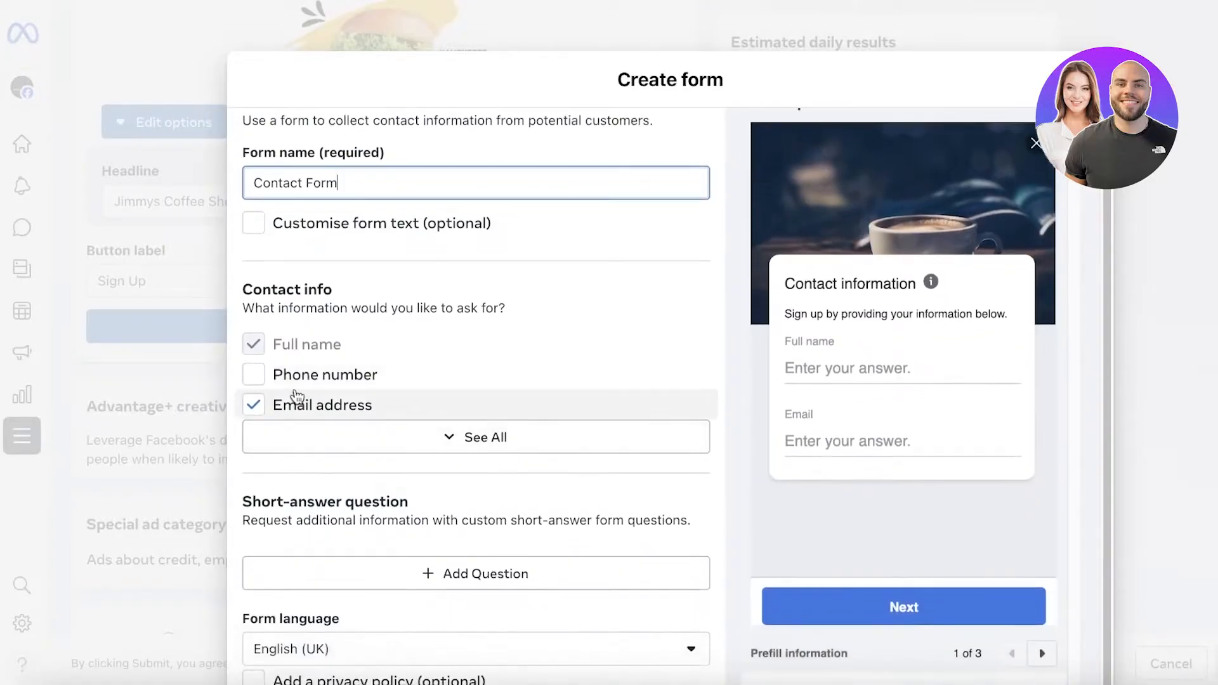
click(336, 452)
click(442, 436)
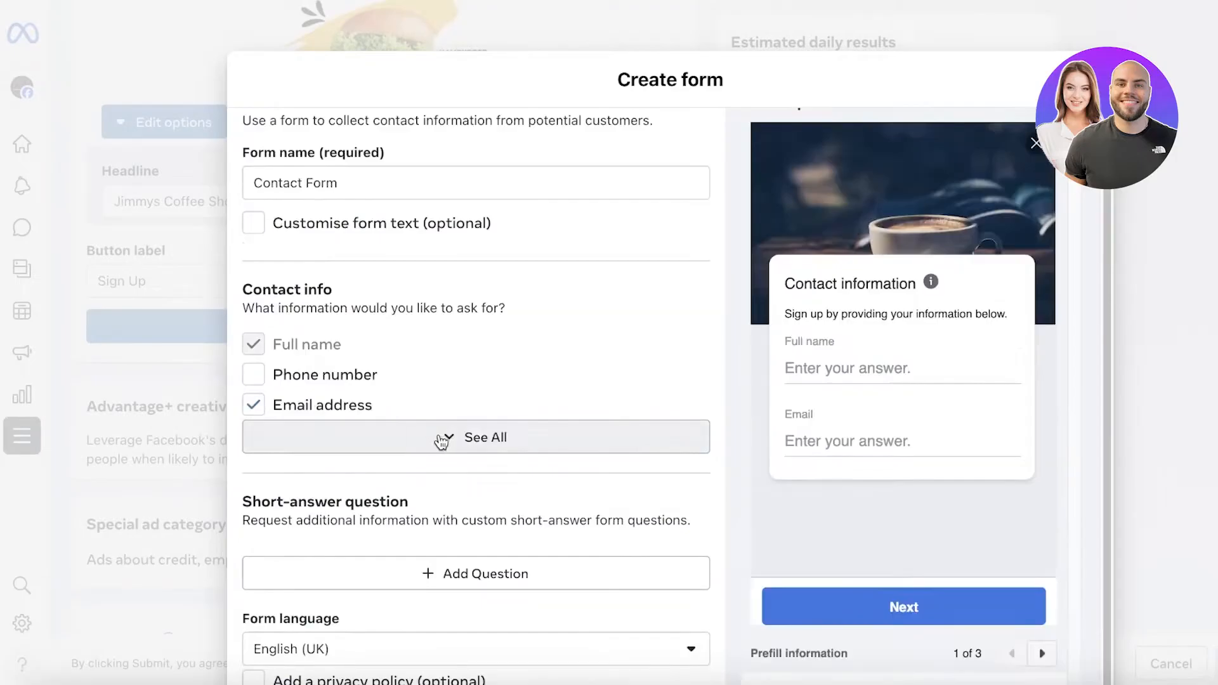
scroll(398, 457, down, 3)
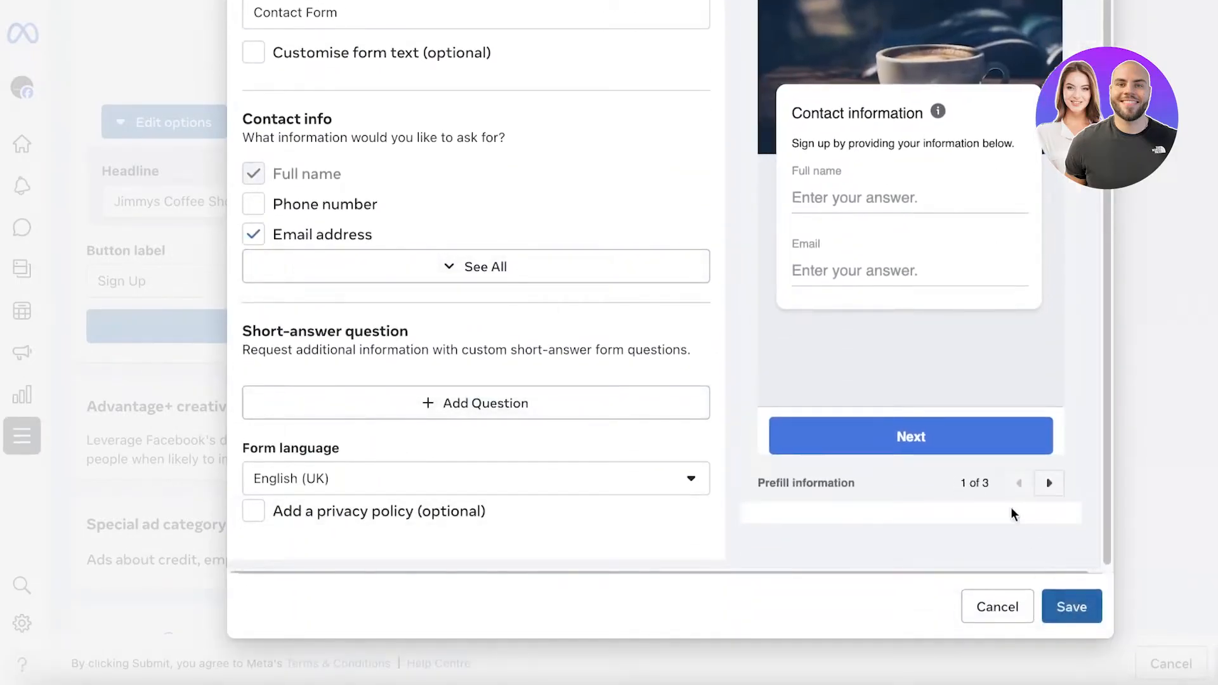
double_click(1043, 484)
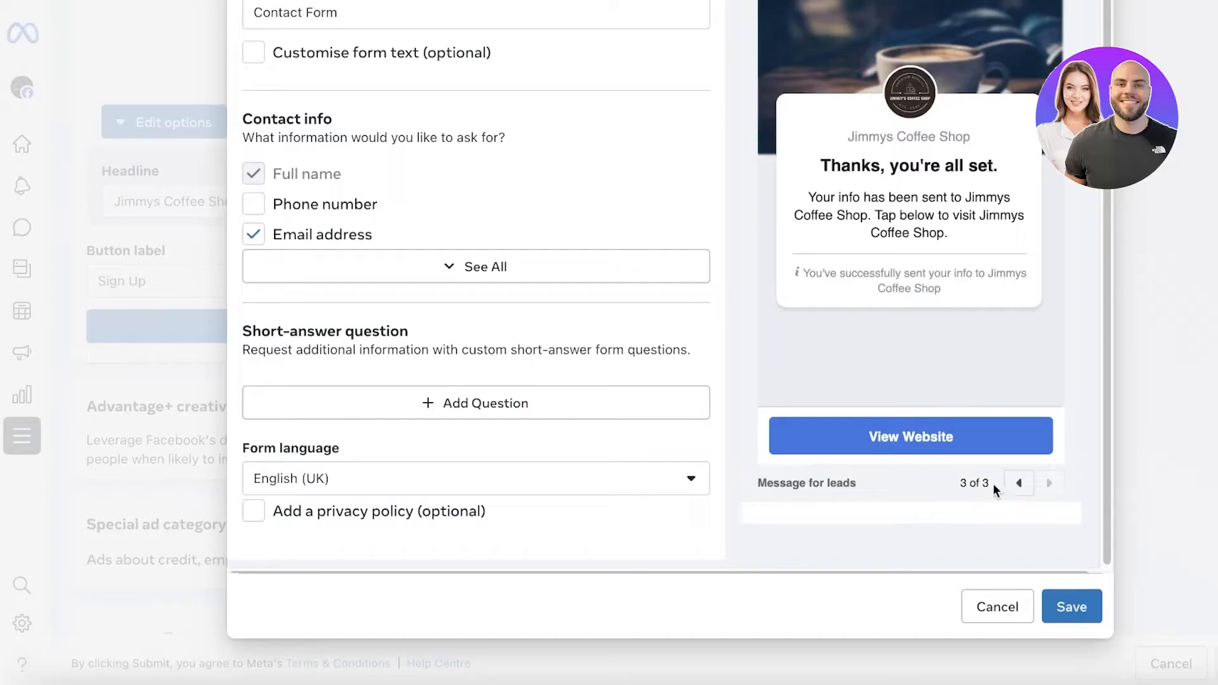
click(1019, 483)
click(1019, 483)
scroll(556, 436, up, 1)
click(555, 436)
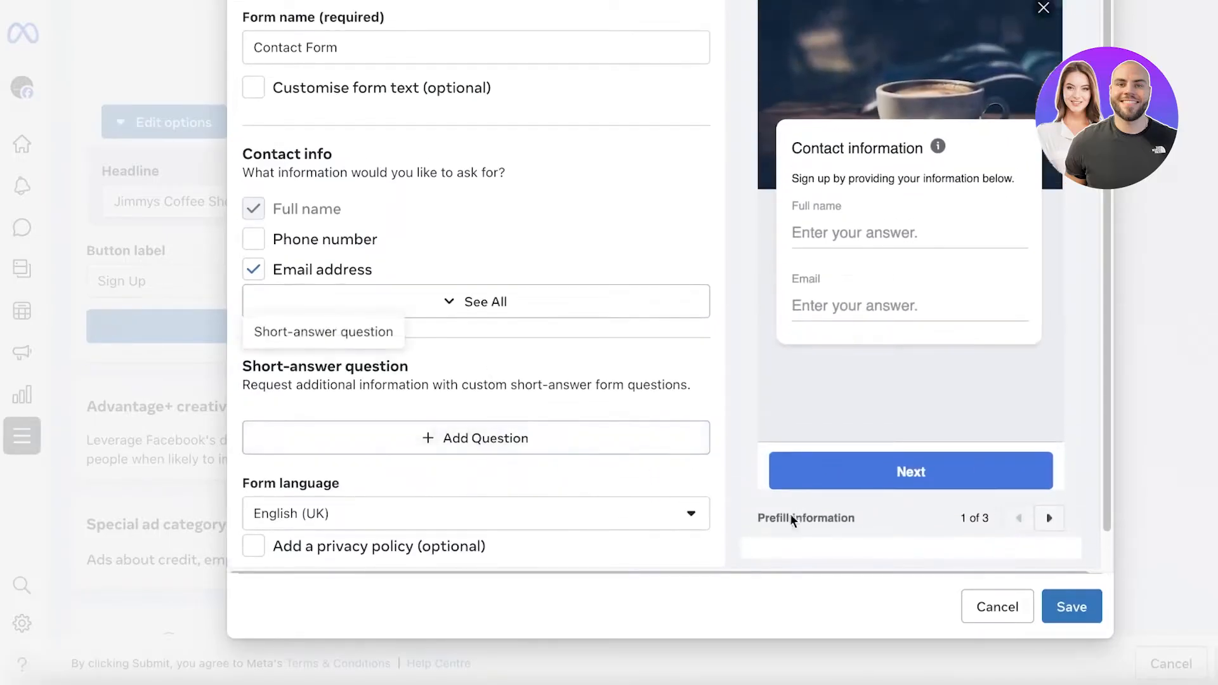
Save the contact form for the ad and review the updated ad creative
click(1072, 606)
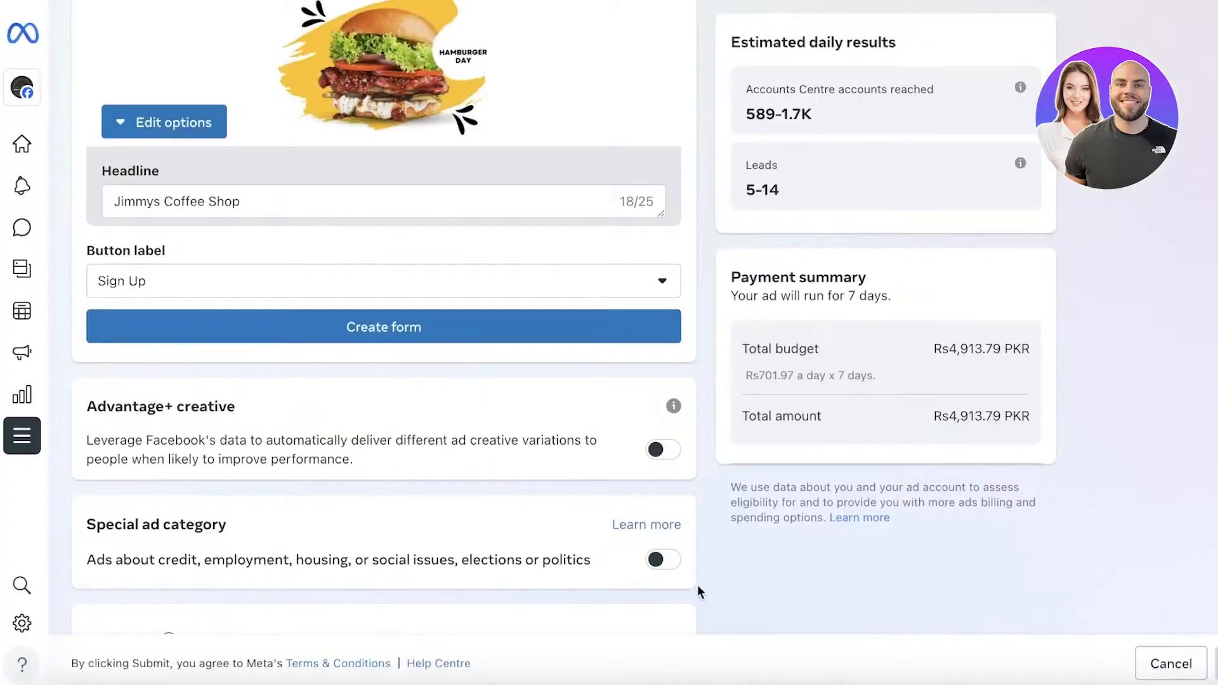
scroll(635, 558, down, 2)
scroll(580, 530, up, 12)
scroll(544, 506, down, 8)
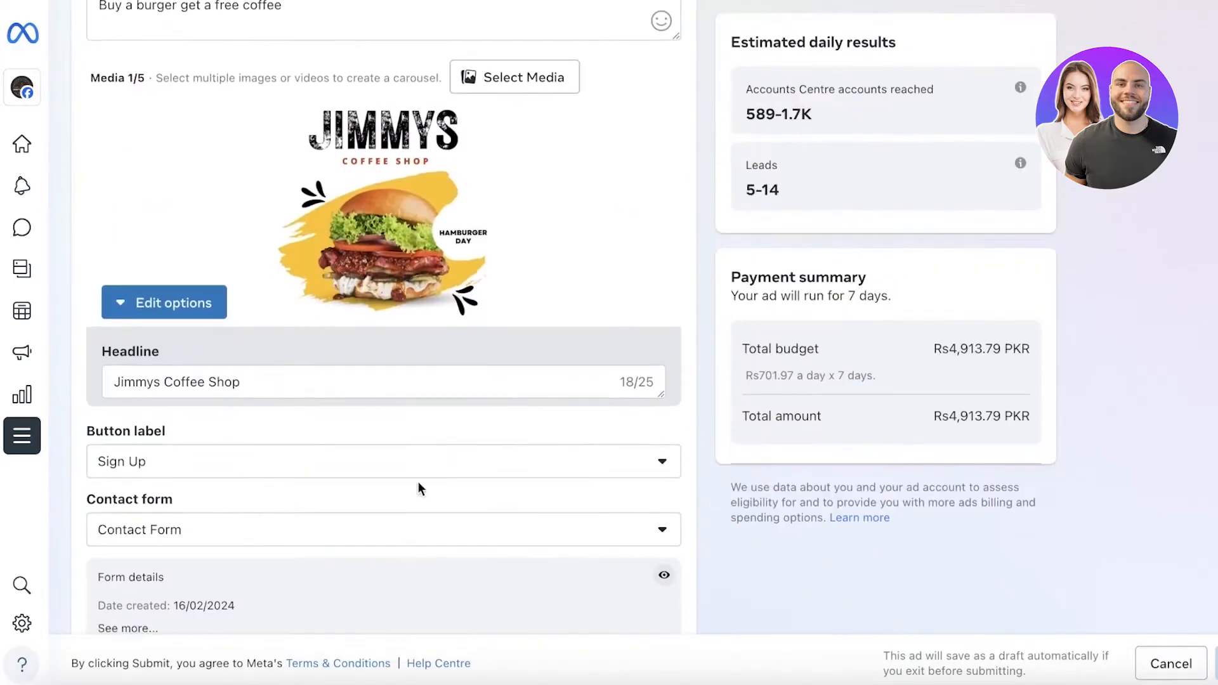
scroll(417, 489, up, 4)
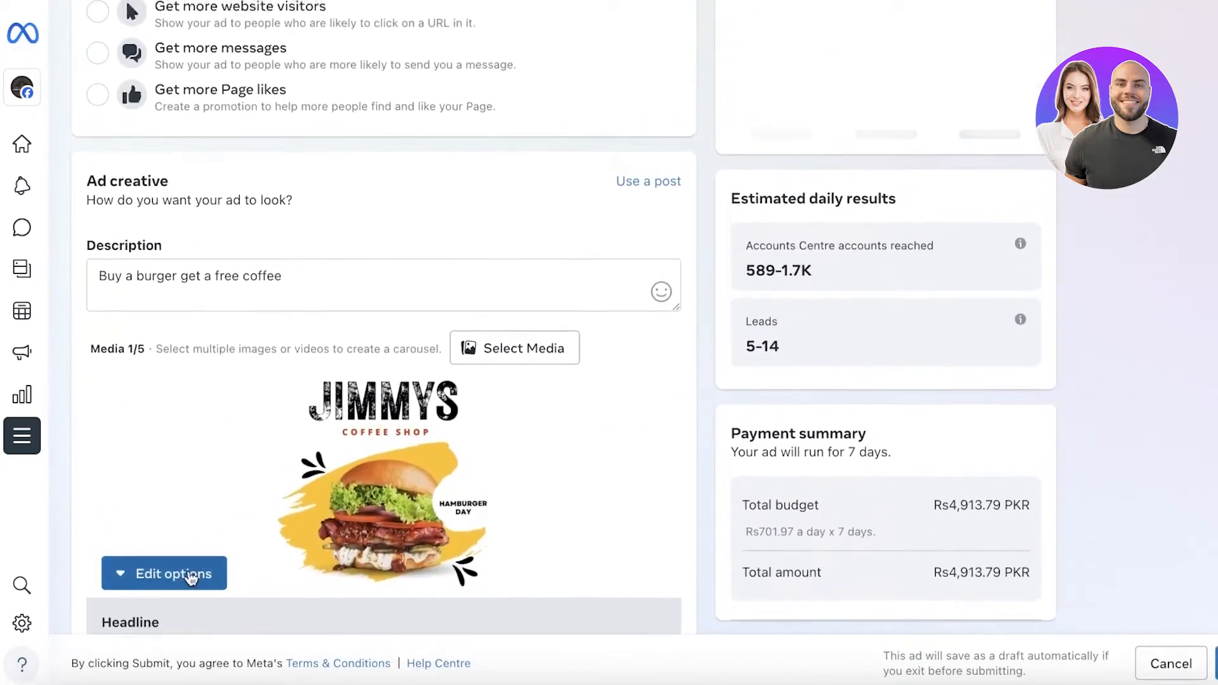
click(191, 578)
click(496, 441)
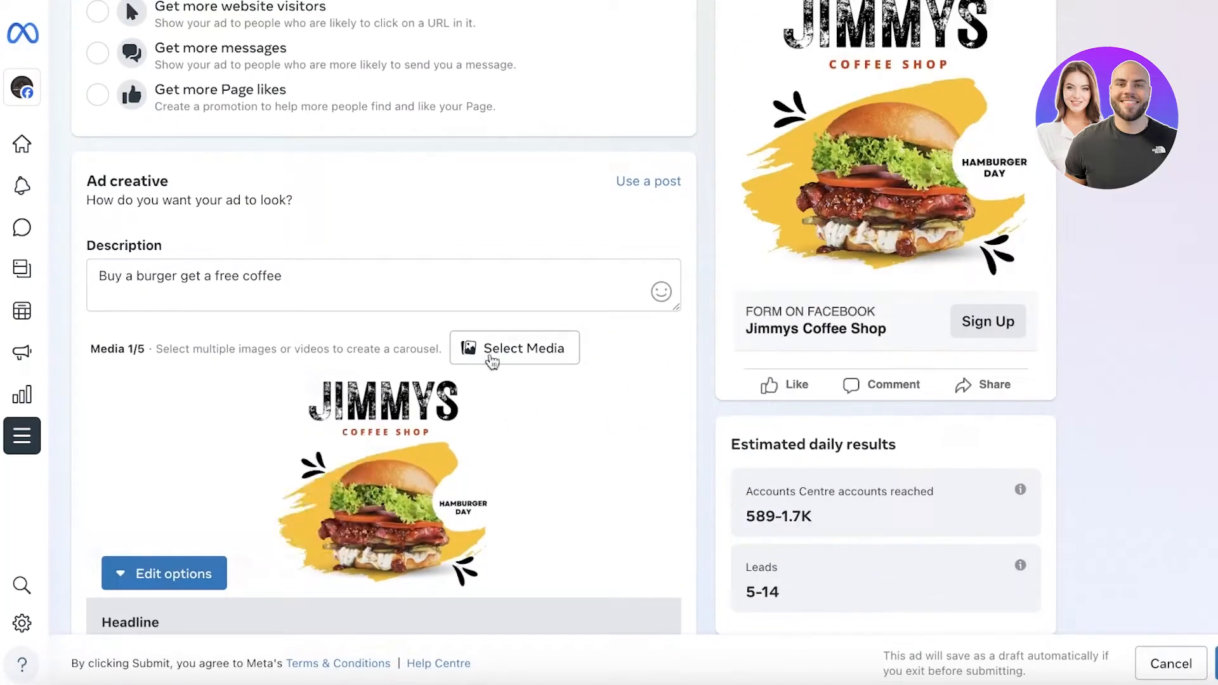
Build a two-image carousel from the ad account's images, with the coffee cup first and the burger second
click(492, 359)
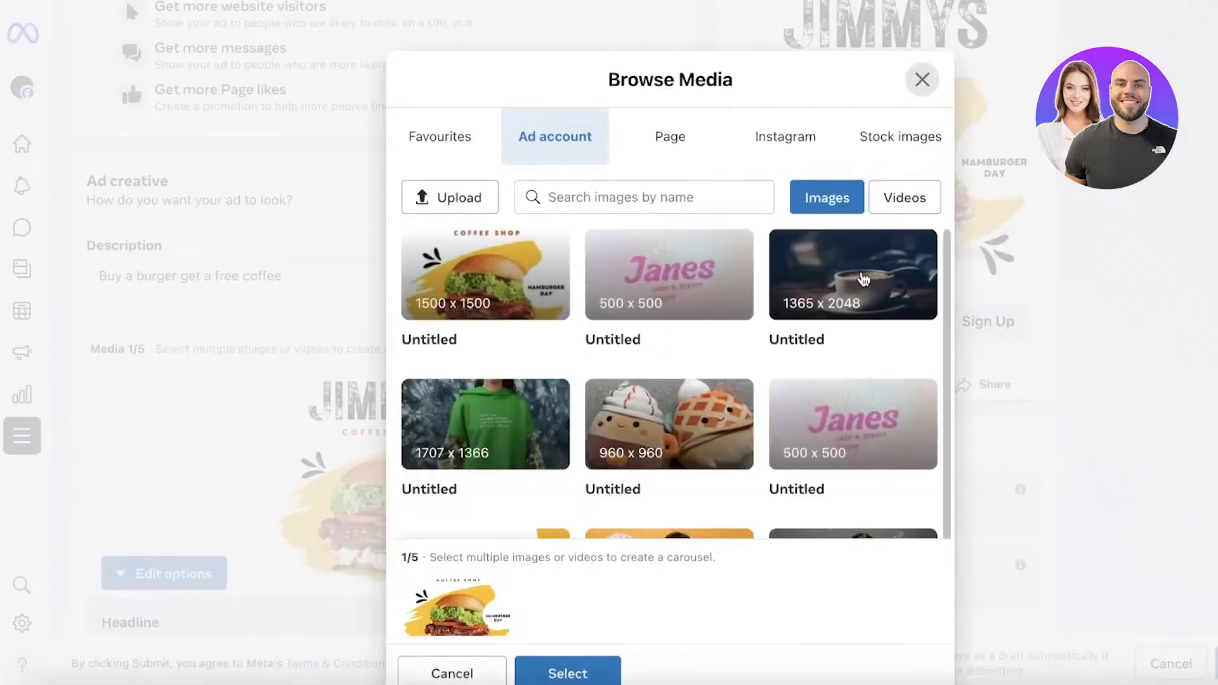
scroll(707, 389, down, 5)
scroll(707, 389, up, 5)
scroll(825, 331, down, 3)
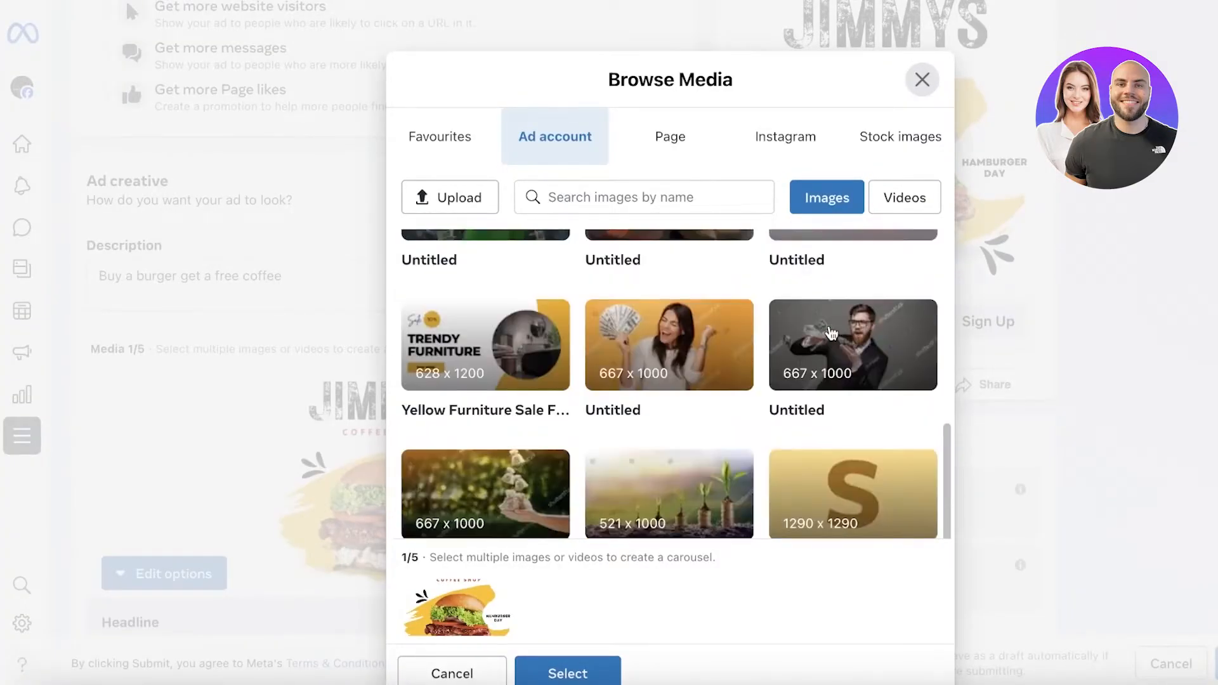
scroll(831, 332, up, 5)
click(863, 285)
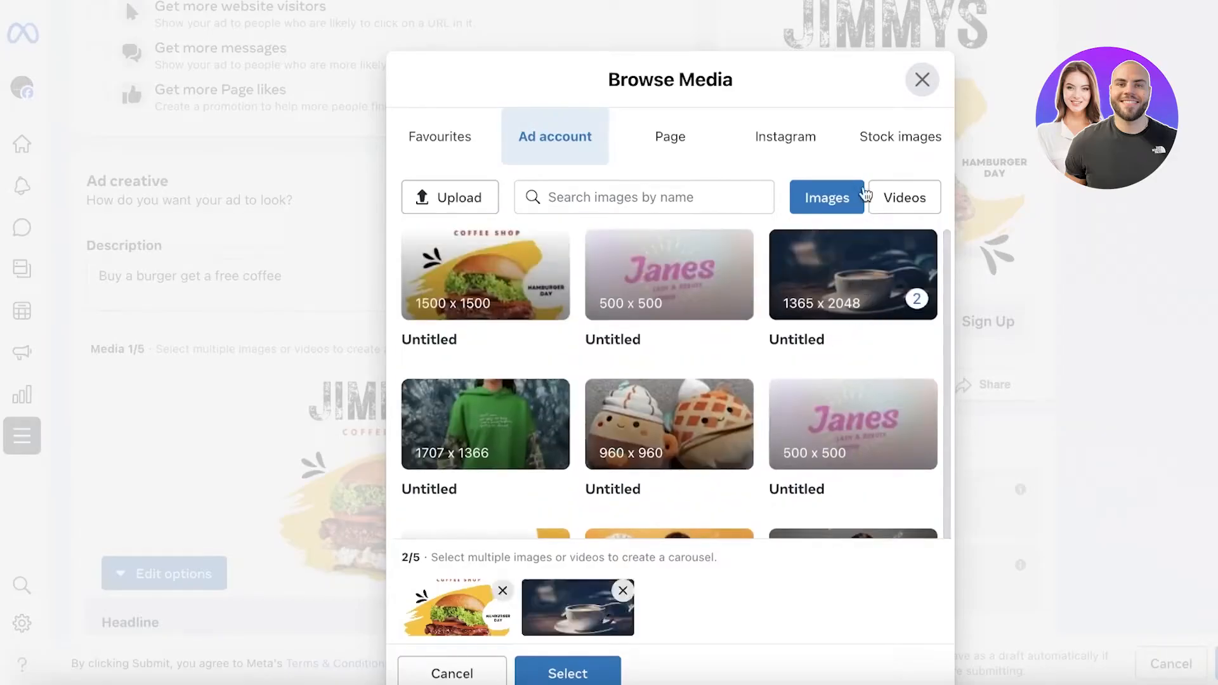
click(502, 590)
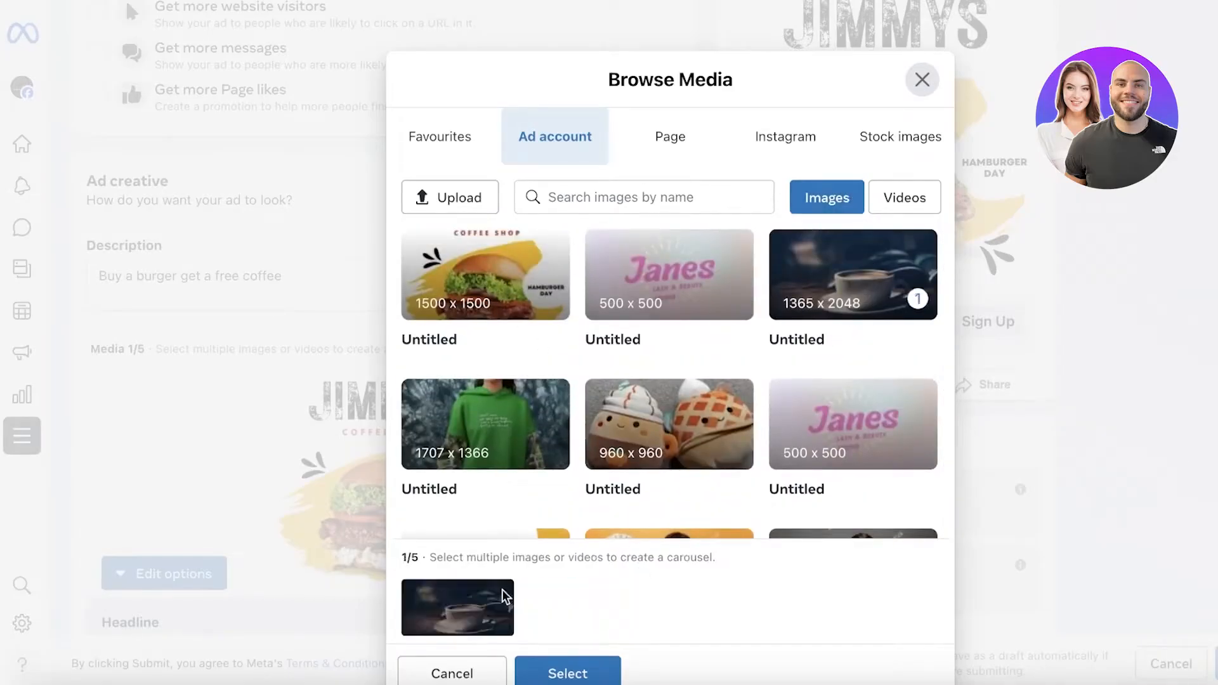
click(495, 279)
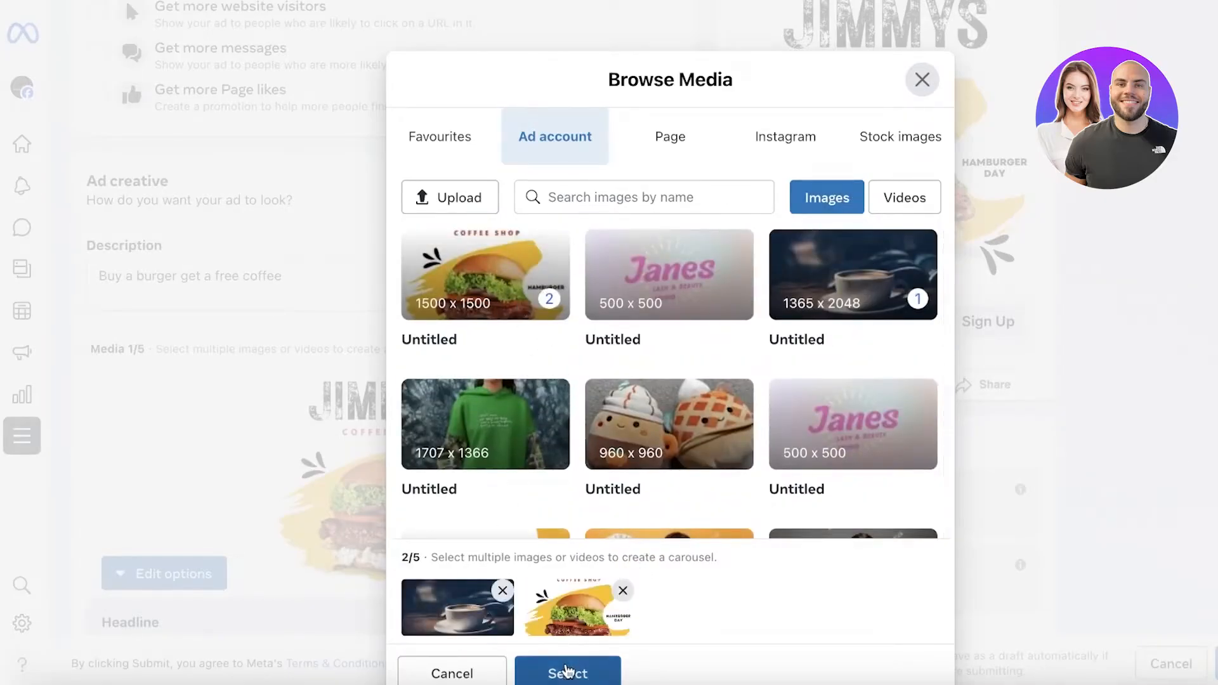
click(568, 671)
scroll(779, 398, up, 4)
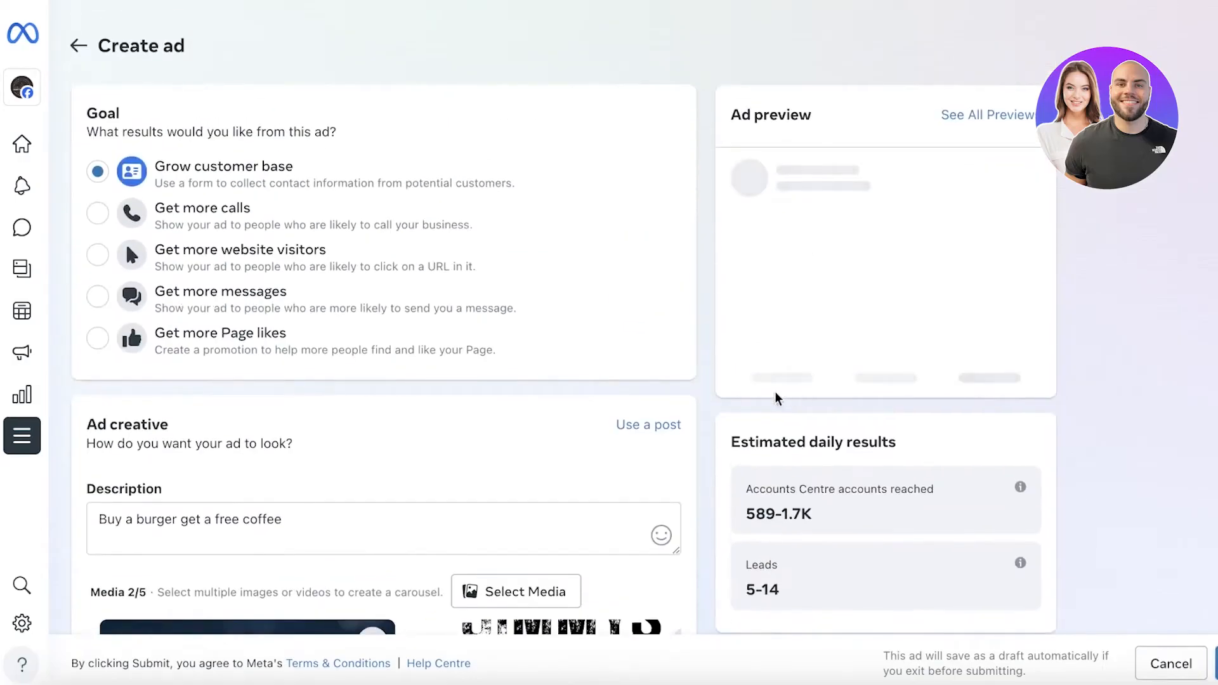
scroll(821, 283, down, 1)
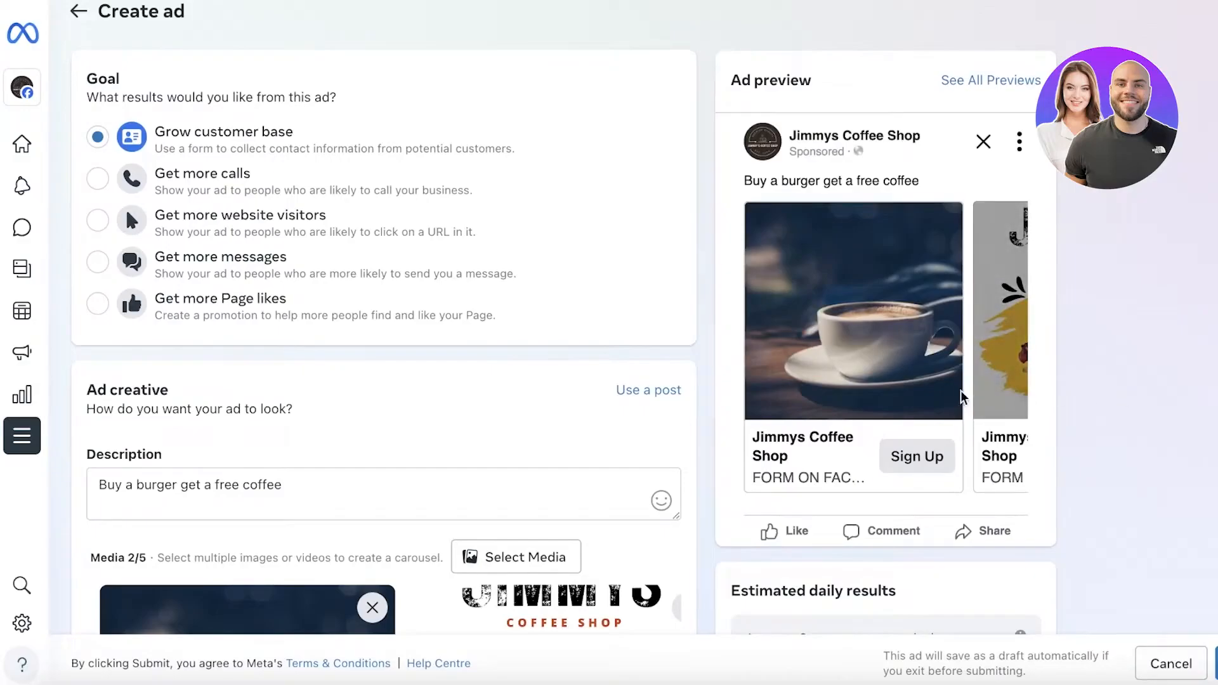
Replace the ad's description with "The best coffee shop in town. Were serving coffee from 7AM till 10PM with smash burger and more!"
scroll(1104, 413, down, 6)
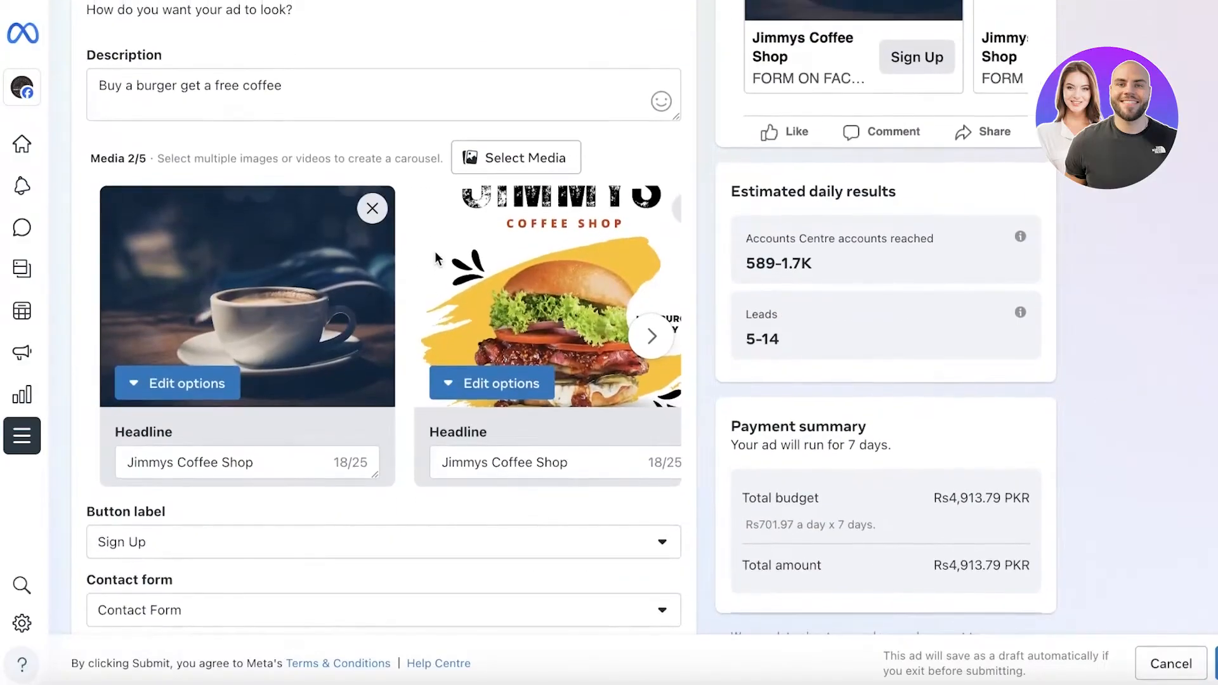
triple_click(332, 104)
scroll(449, 222, up, 2)
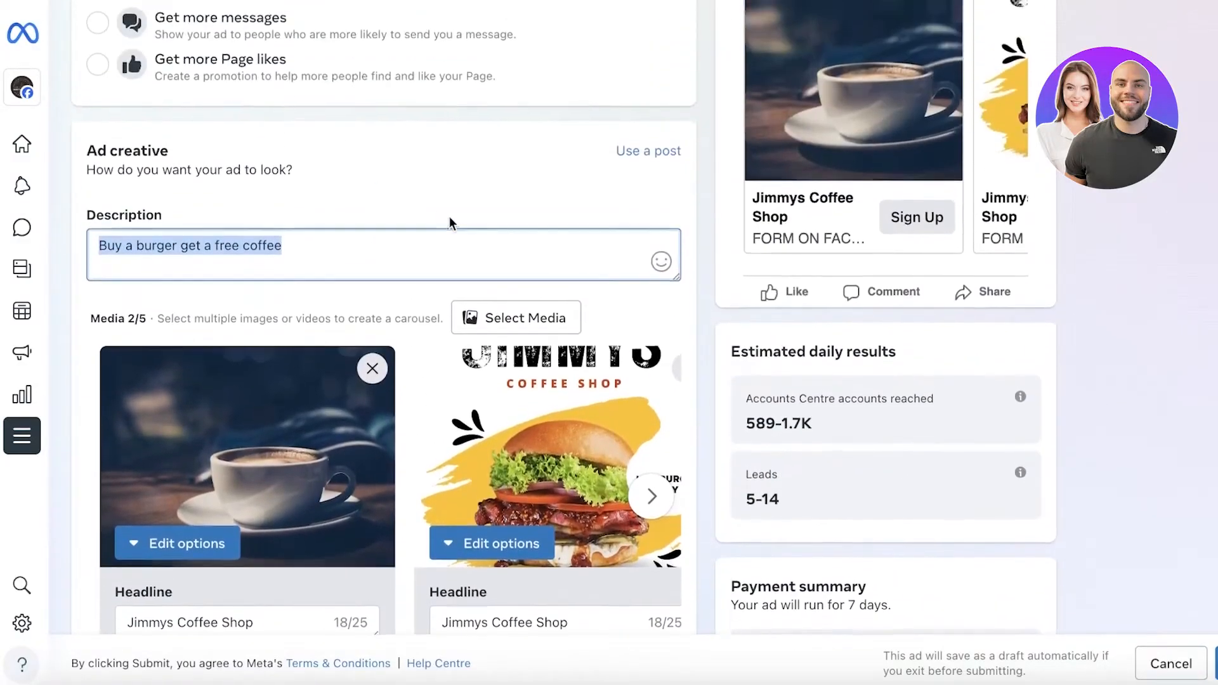
scroll(449, 219, up, 3)
key(BackSpace)
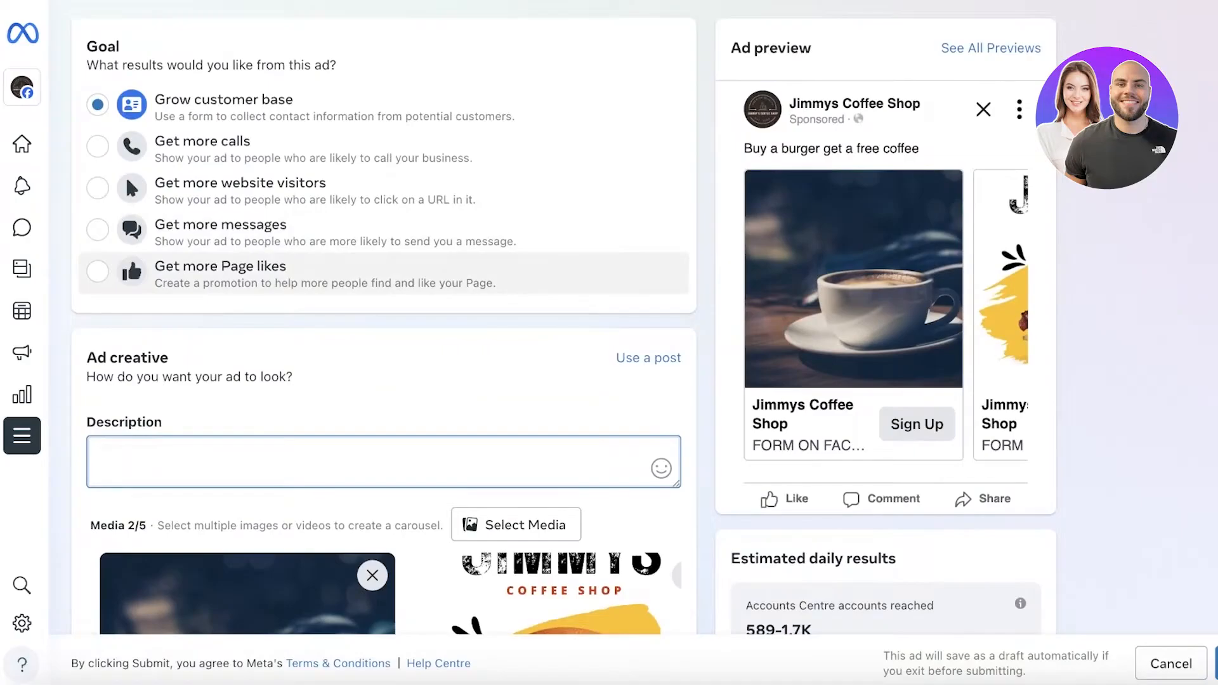
text(The best coff)
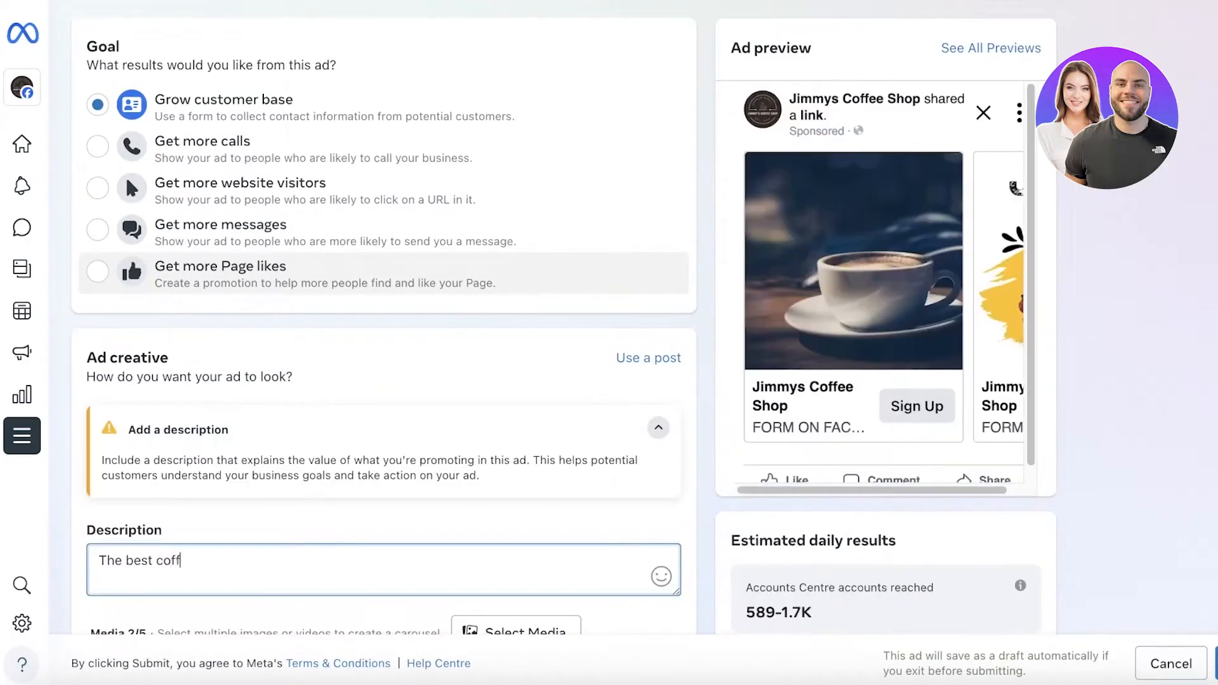
text(ee shop in town. Were se)
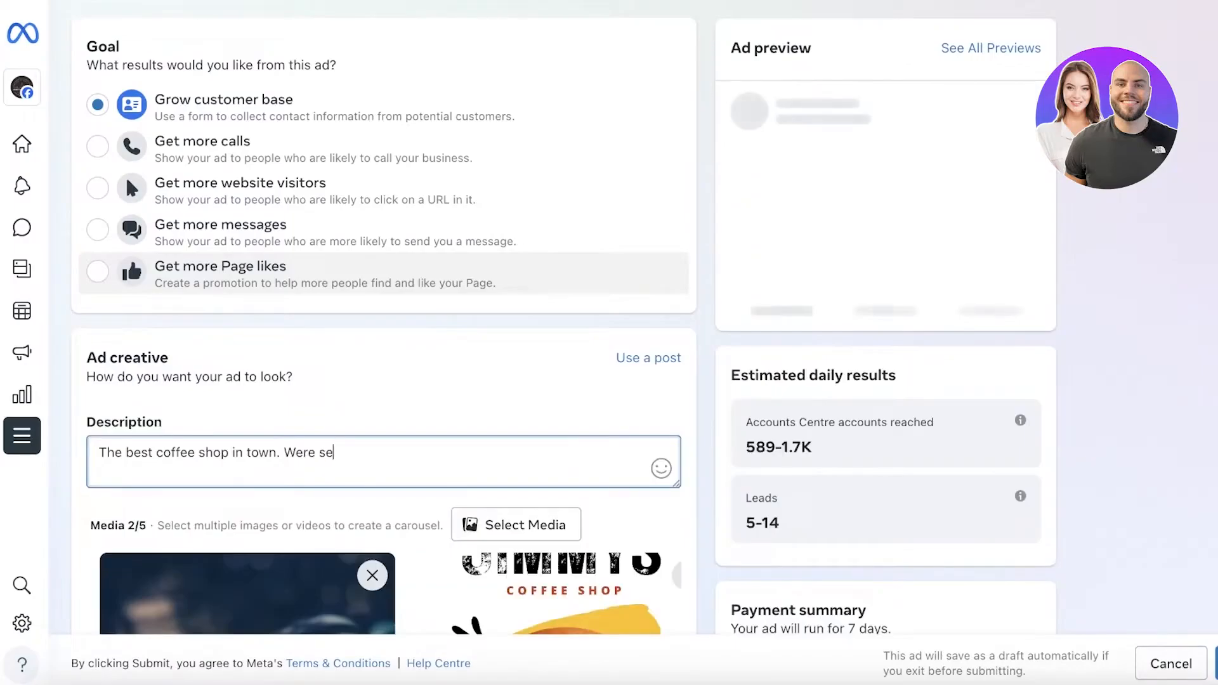
text(rving coffee f)
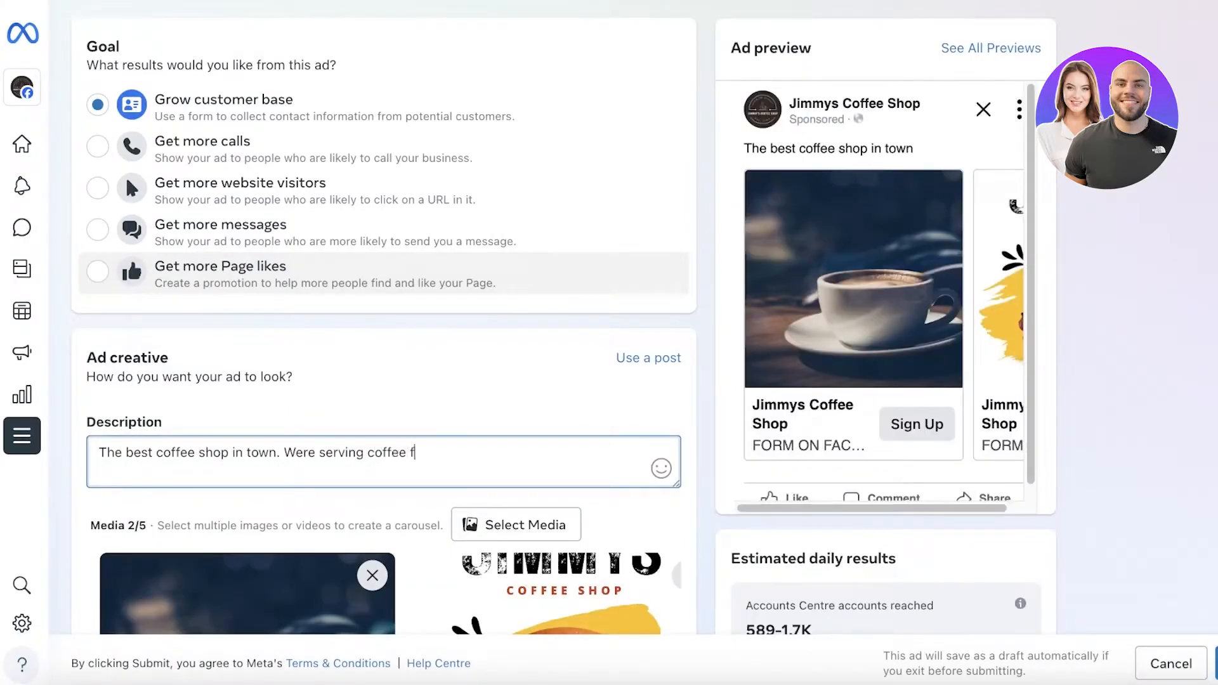
text(rom 7AM till )
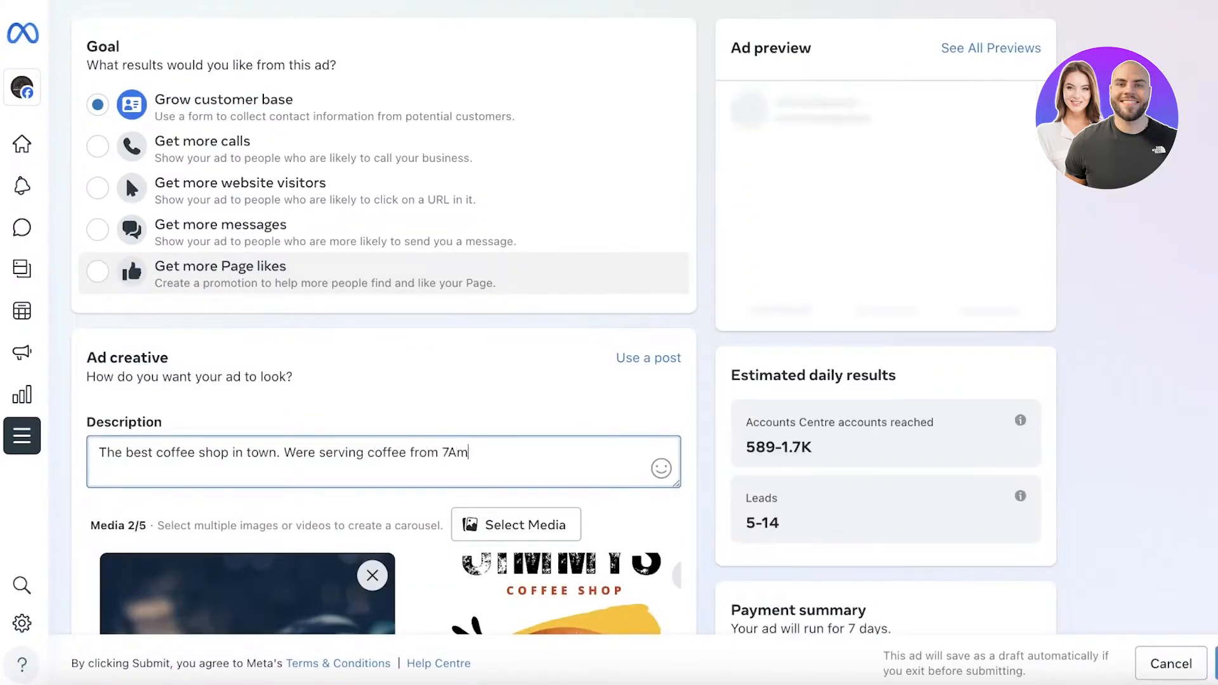
text(10)
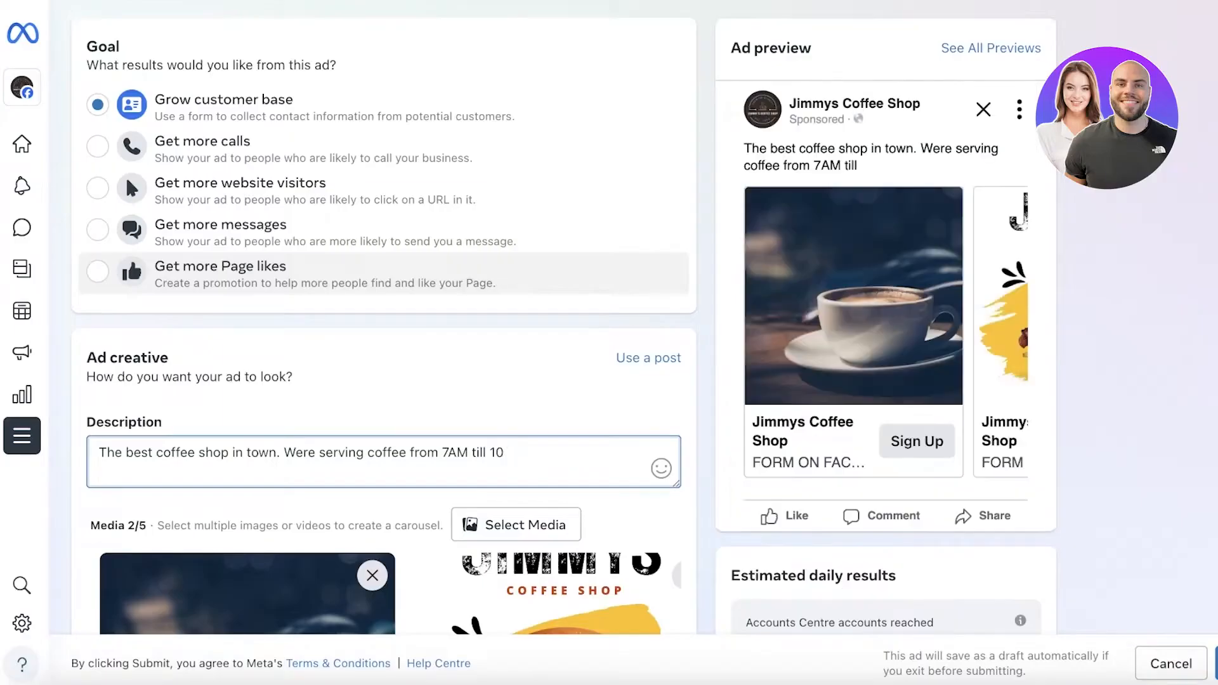
text(PM with all the t)
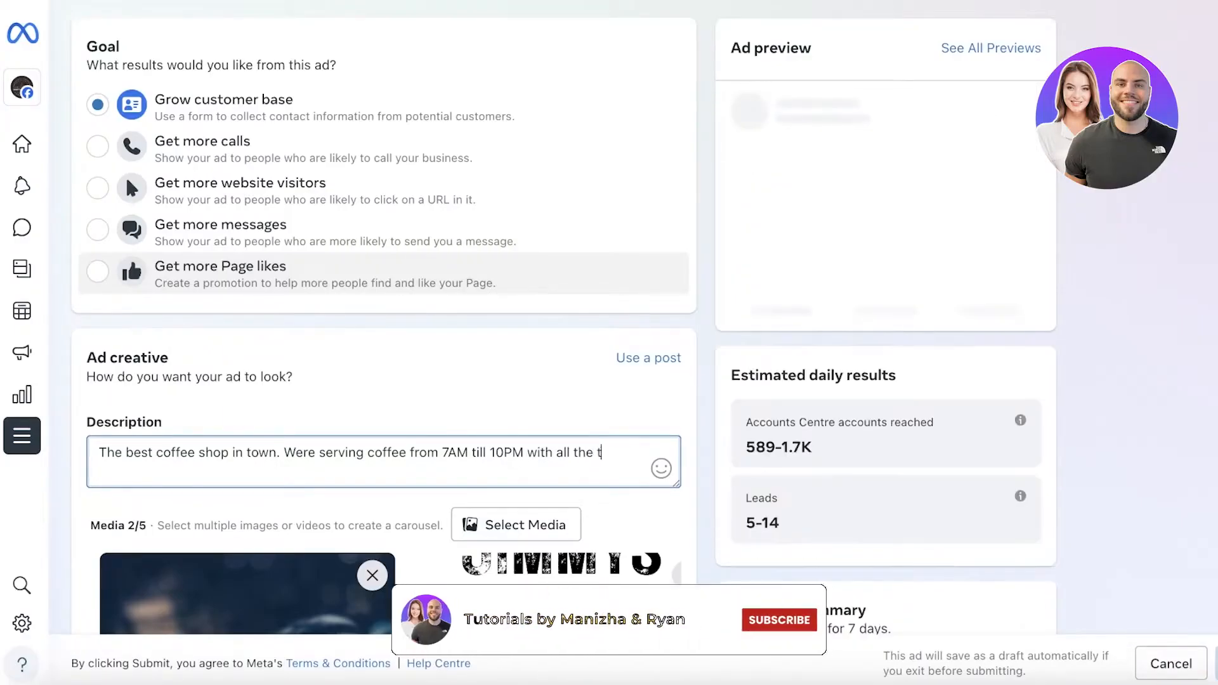
key(BackSpace)
key(BackSpace)
key(BackSpace)
key(BackSpace)
key(BackSpace)
key(BackSpace)
key(BackSpace)
key(BackSpace)
key(BackSpace)
text(smash burg)
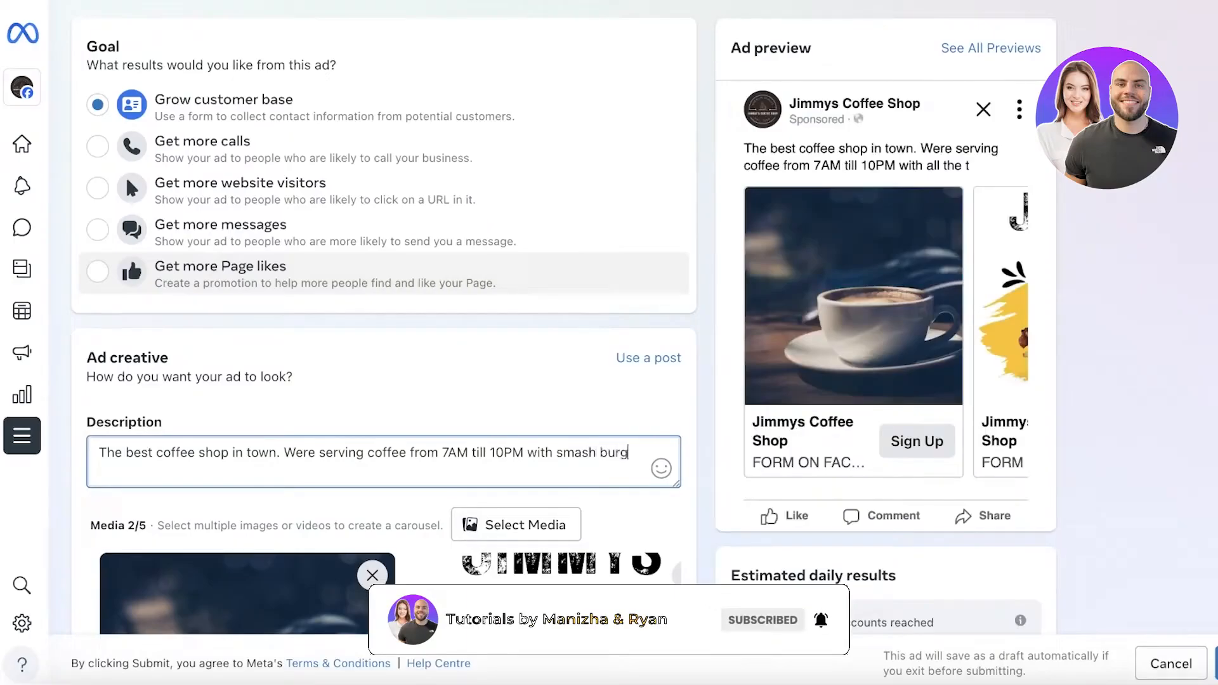
text(er and more!)
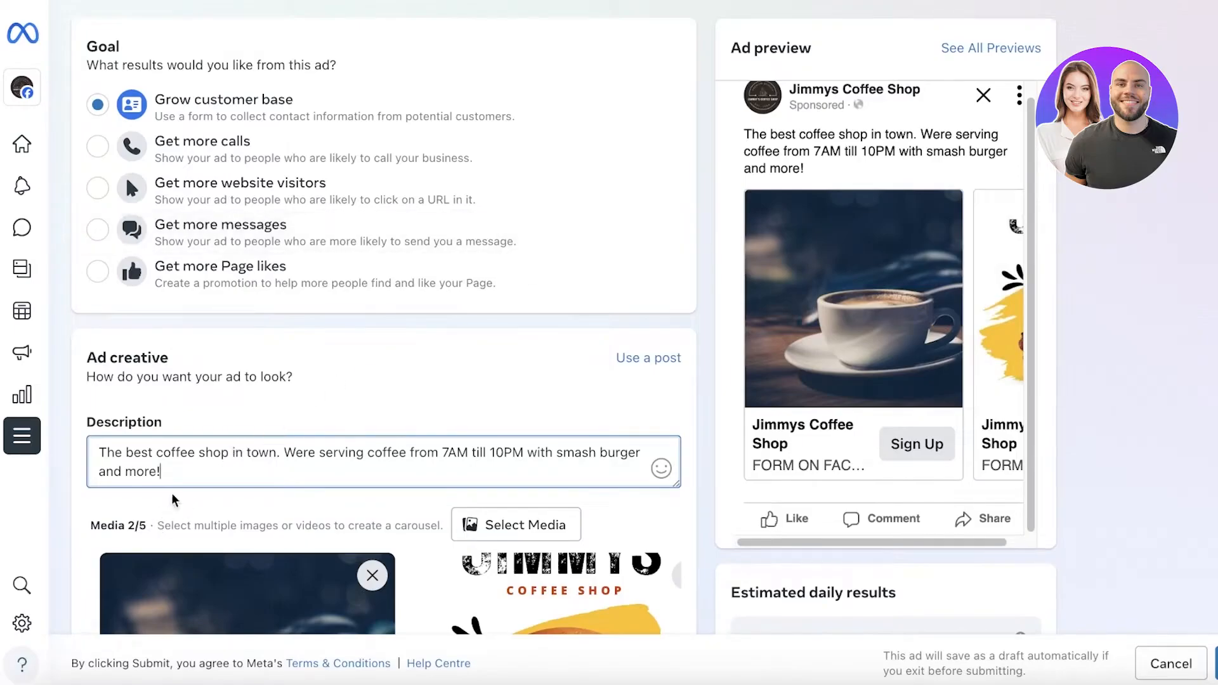
Review the ad's headlines, button label, contact form, estimated daily results and payment summary
scroll(203, 476, down, 7)
scroll(283, 381, down, 3)
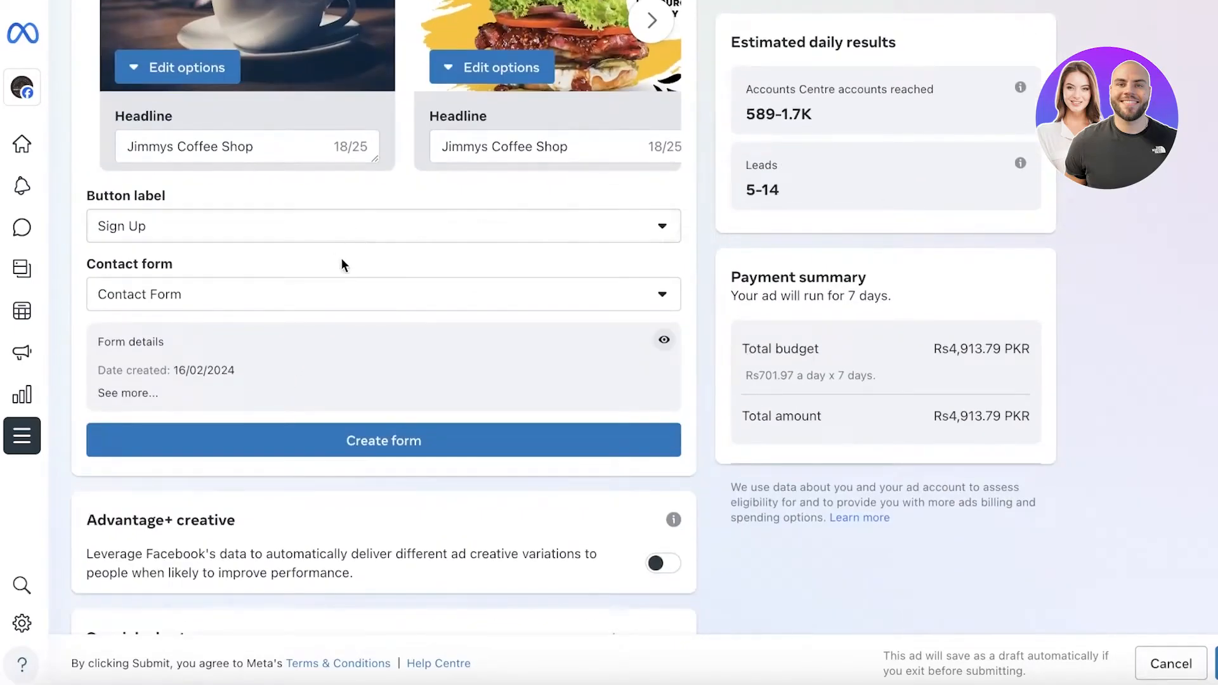
scroll(341, 265, up, 1)
scroll(623, 345, down, 2)
scroll(691, 317, up, 3)
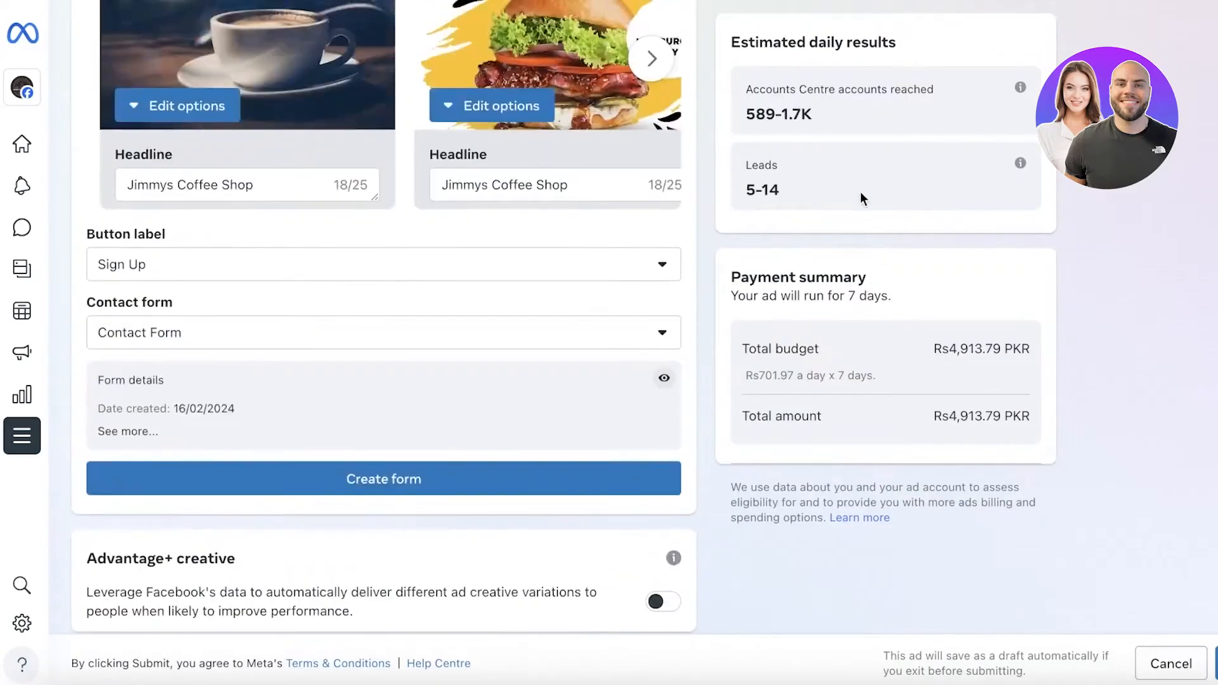
scroll(866, 98, up, 3)
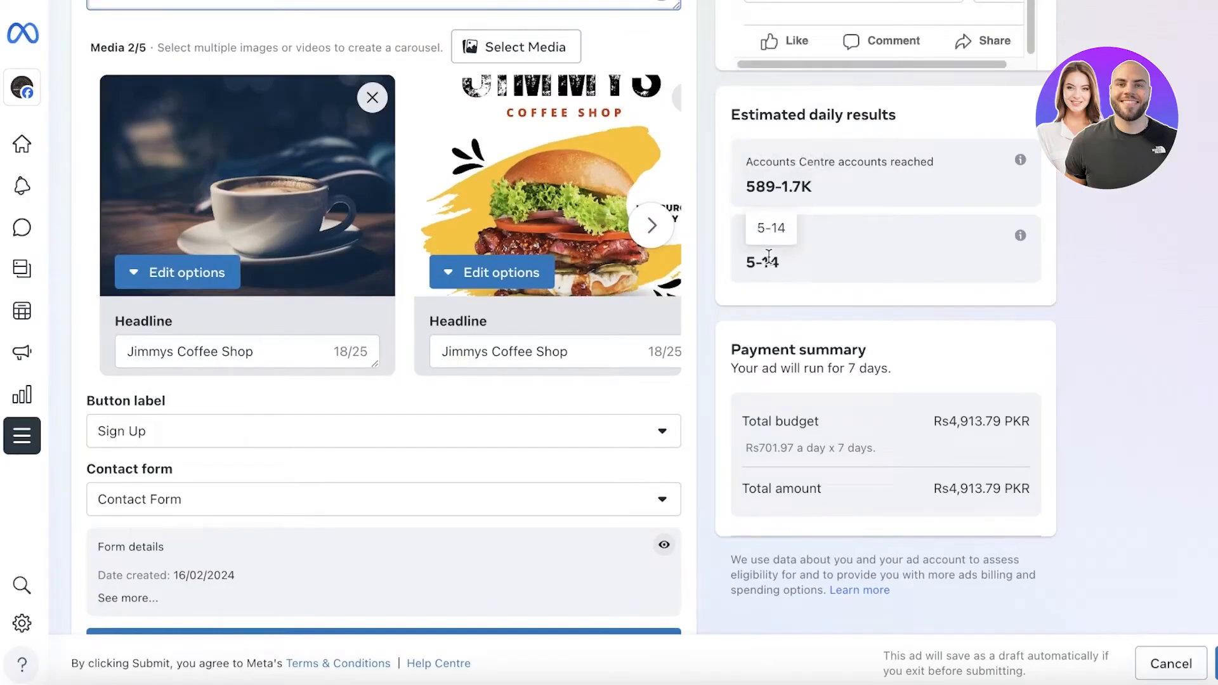
scroll(781, 504, down, 4)
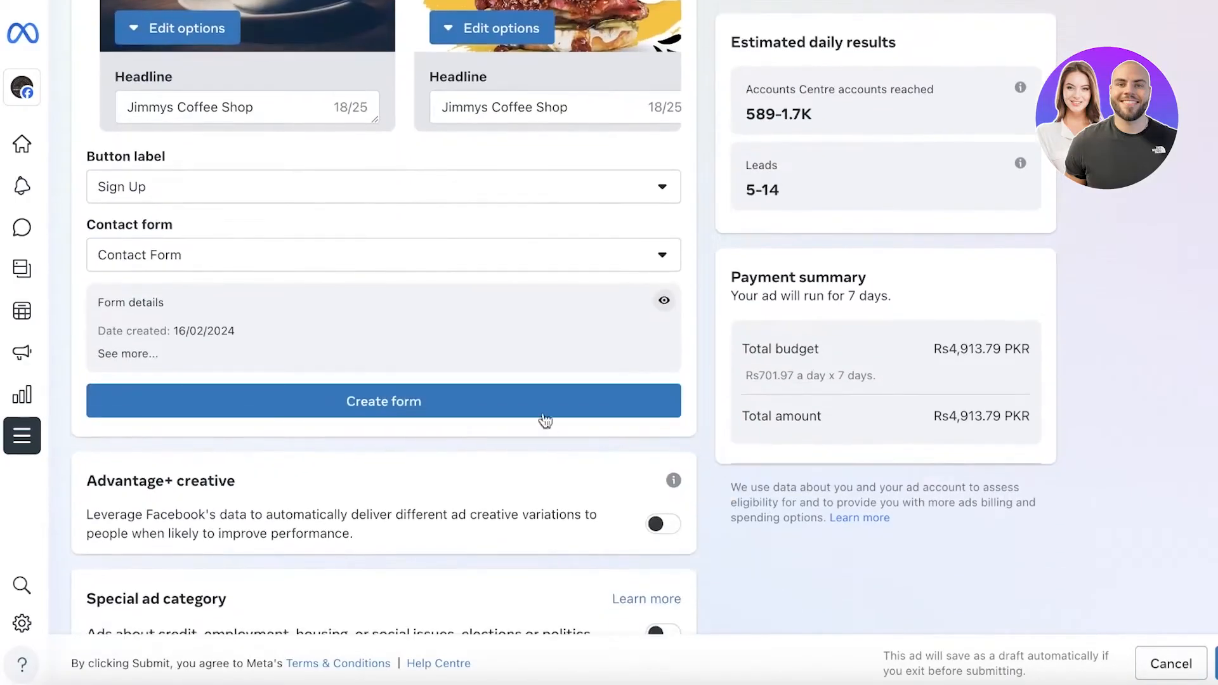
scroll(544, 420, down, 4)
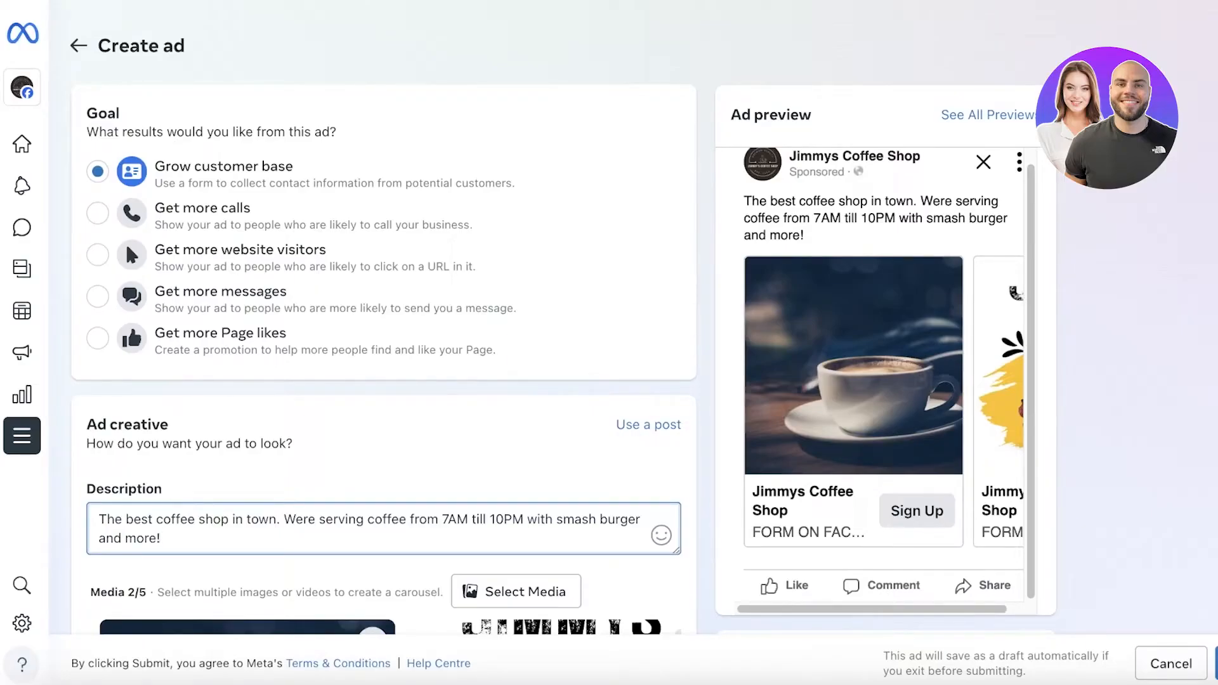
scroll(530, 412, down, 9)
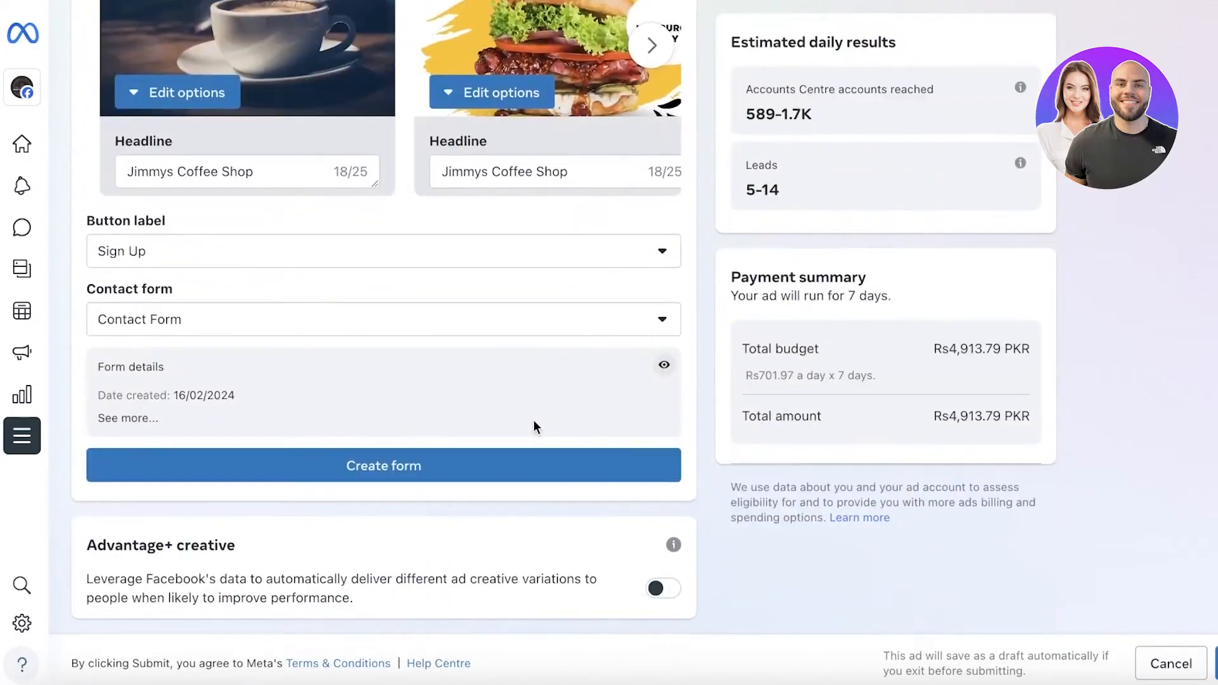
scroll(530, 434, down, 4)
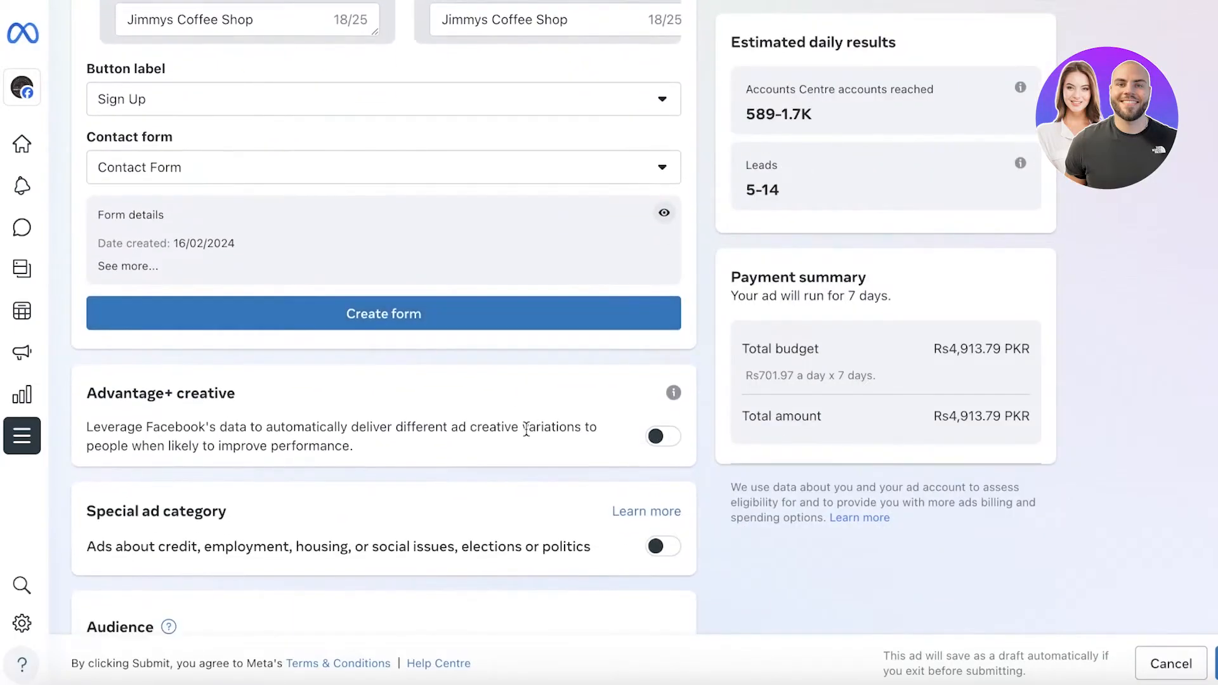
Try out the Advantage+ creative setting and the special ad category options, leaving both switched off
click(674, 265)
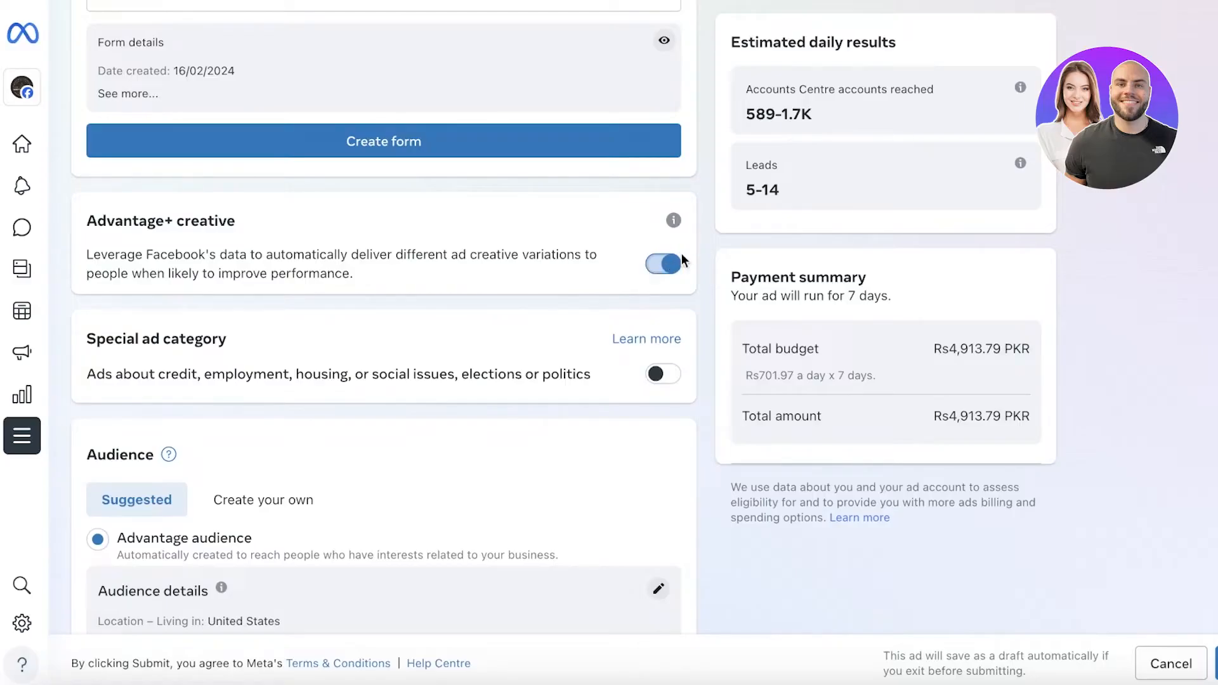
click(671, 265)
scroll(475, 368, down, 1)
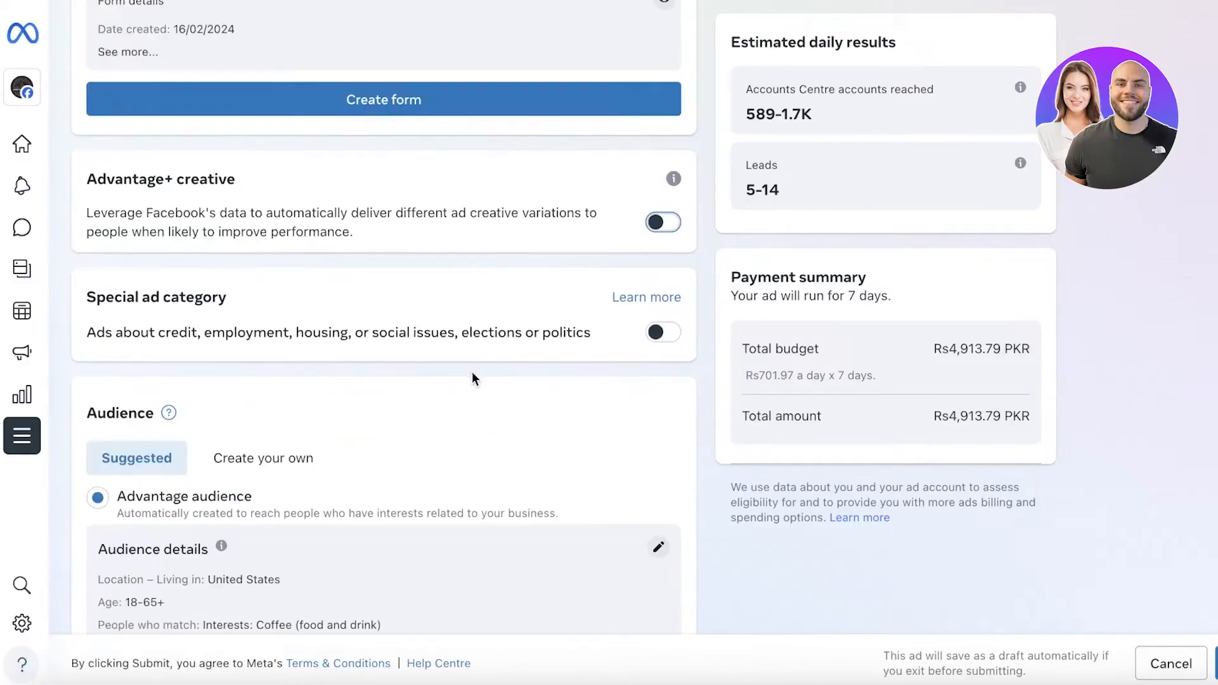
click(670, 332)
click(612, 385)
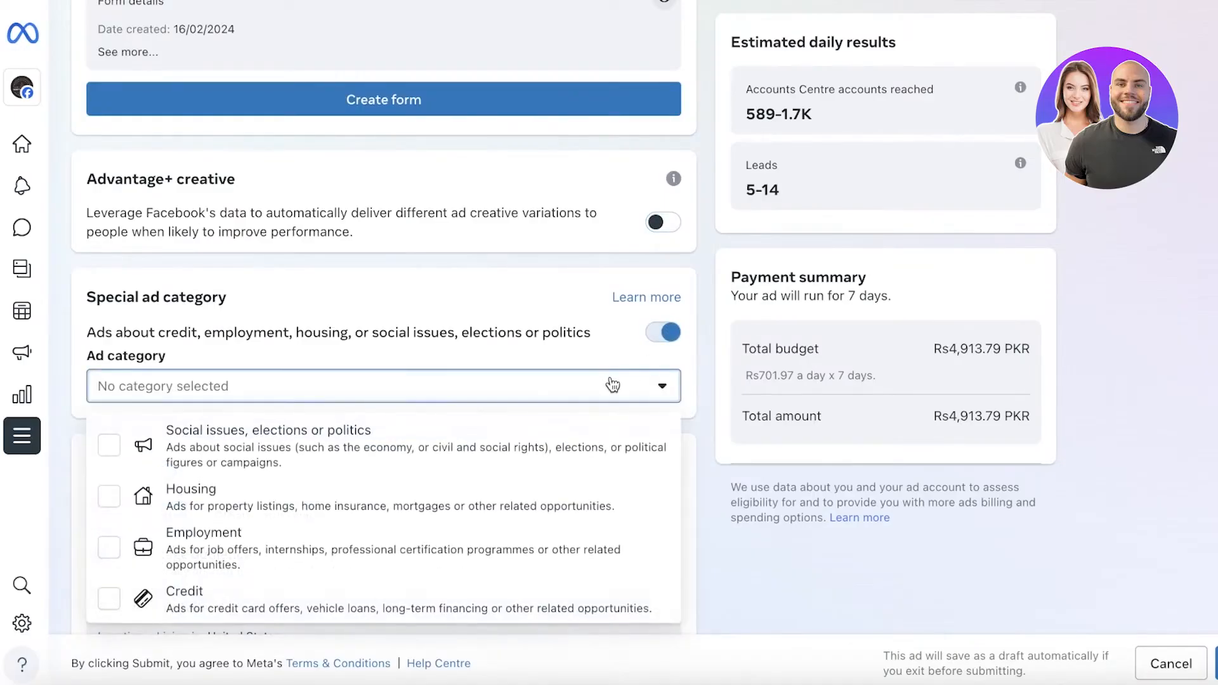
click(671, 336)
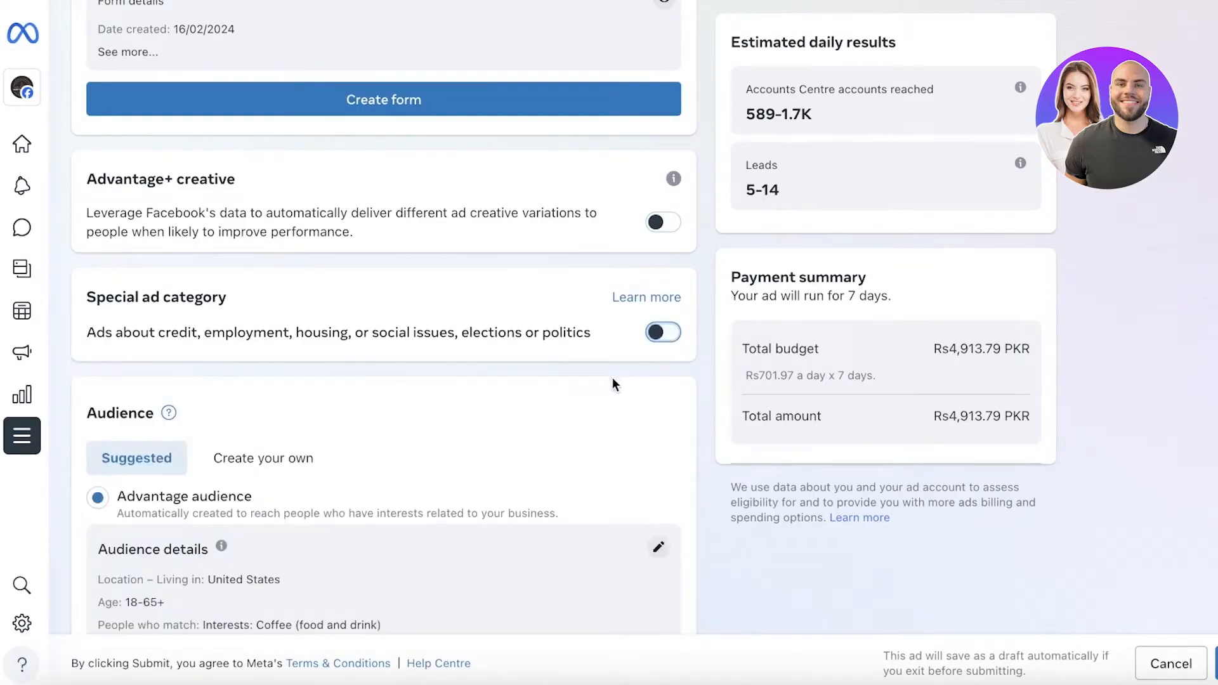
Edit the suggested Advantage audience and set its age range to 25–38
scroll(535, 485, down, 2)
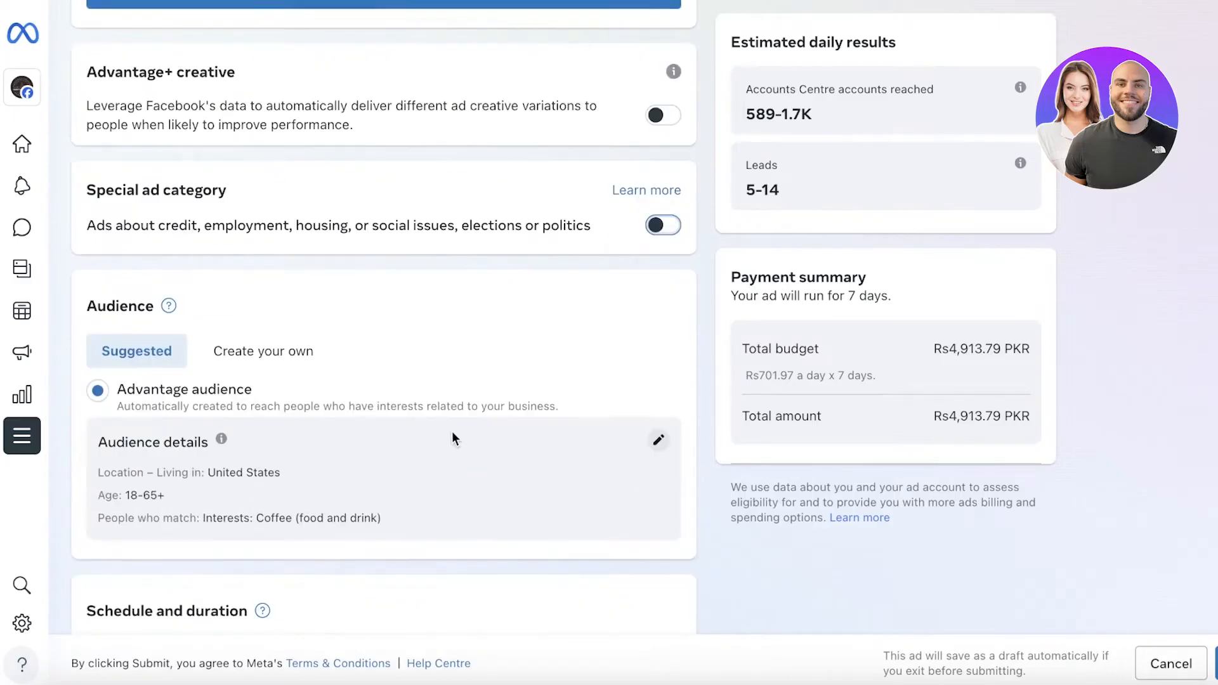
scroll(434, 408, down, 4)
scroll(429, 406, up, 1)
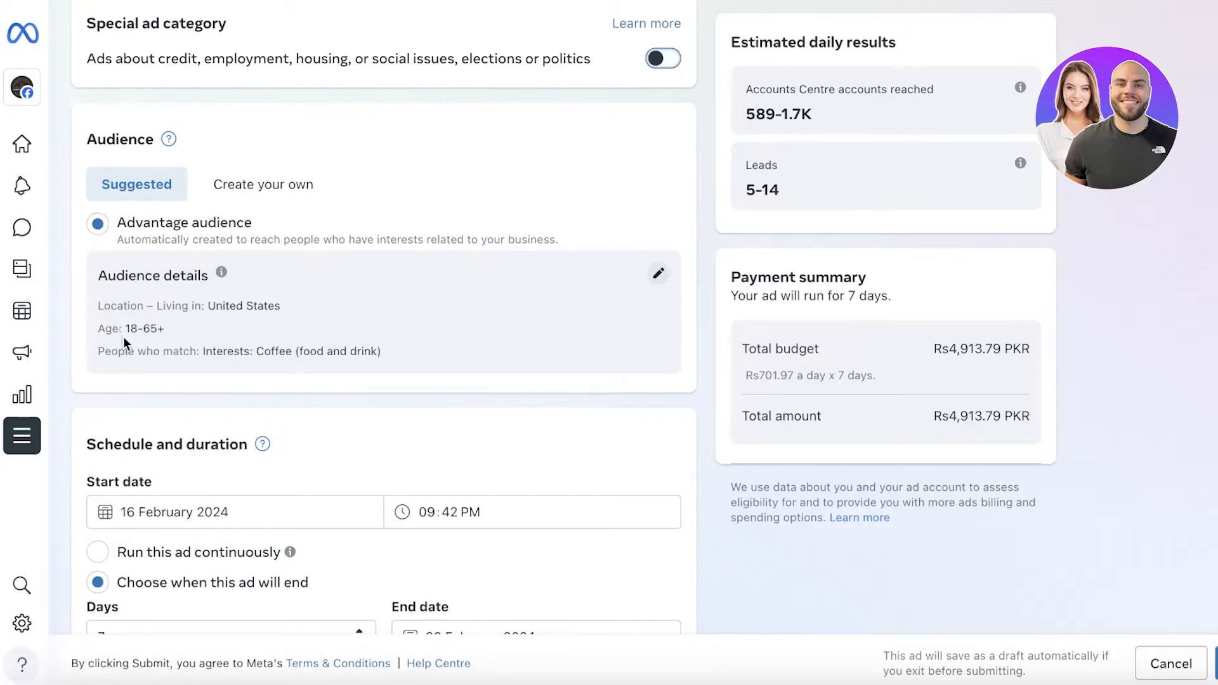
click(660, 275)
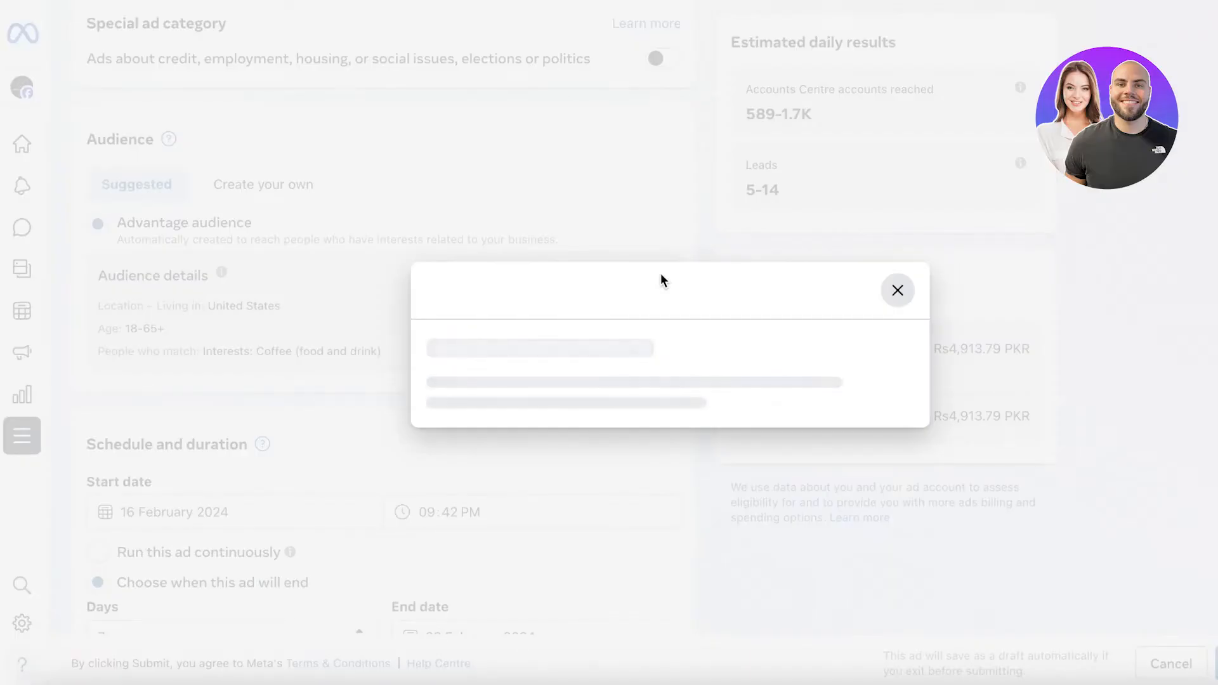
scroll(698, 254, down, 1)
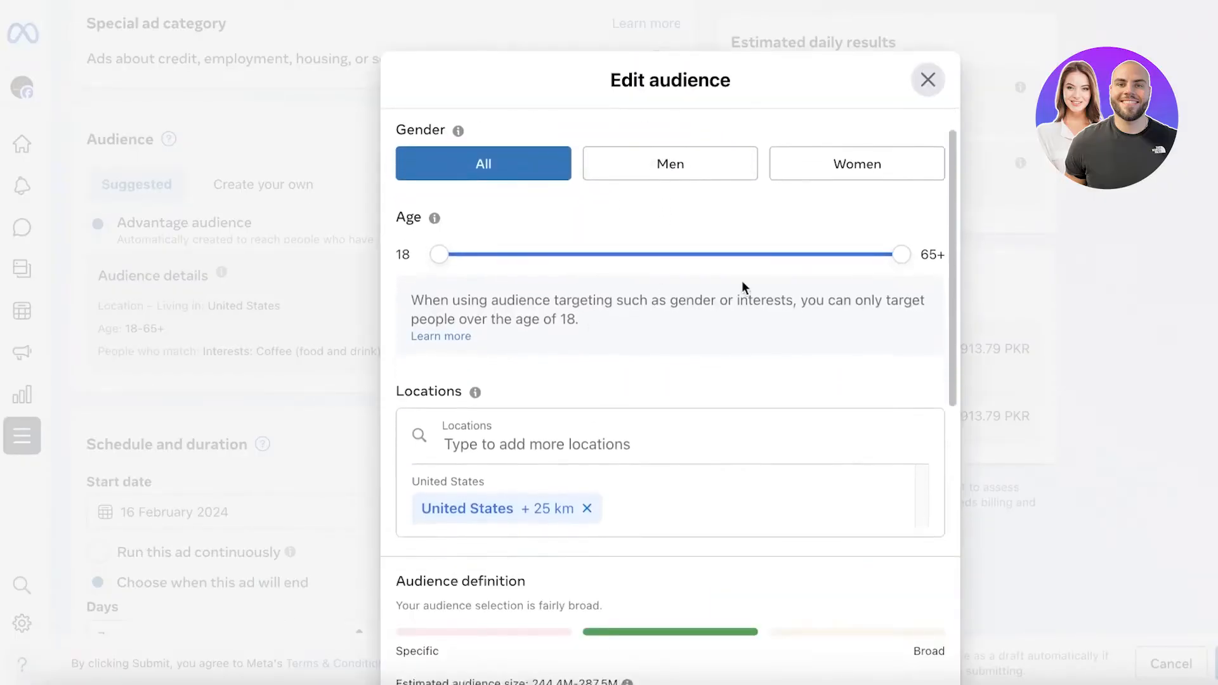
drag(901, 254, 595, 269)
drag(437, 254, 507, 257)
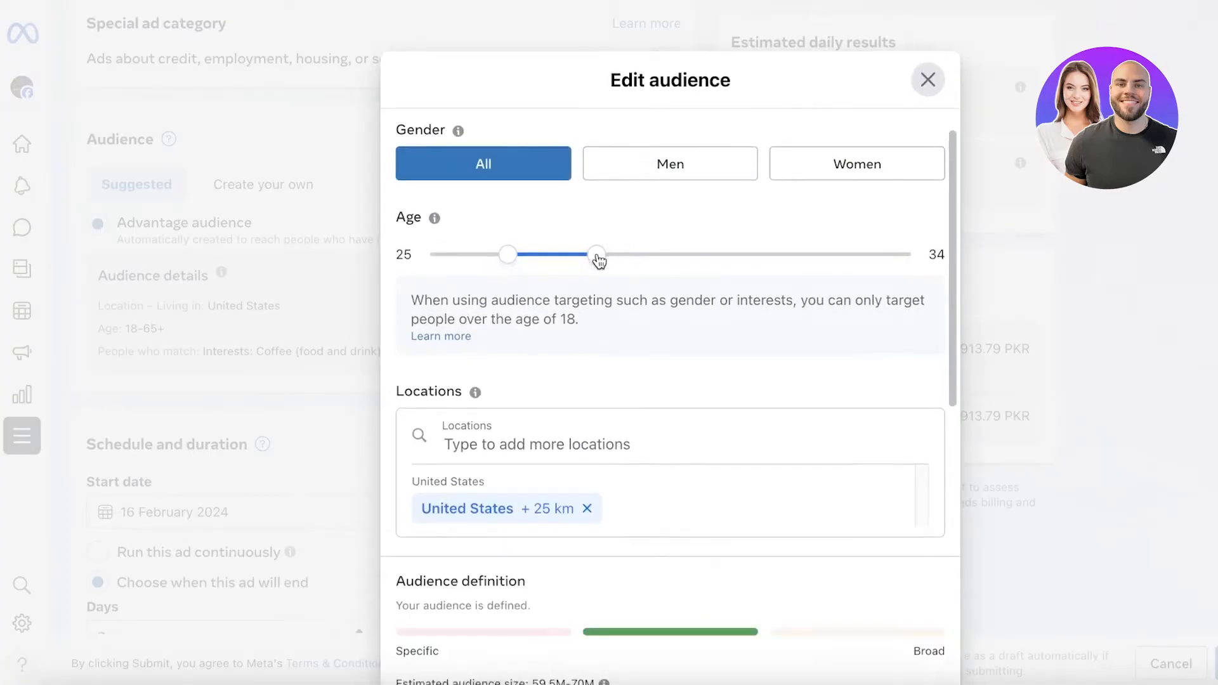
drag(598, 257, 638, 257)
Replace the United States with the state of Ohio as the audience's target location
scroll(585, 424, down, 4)
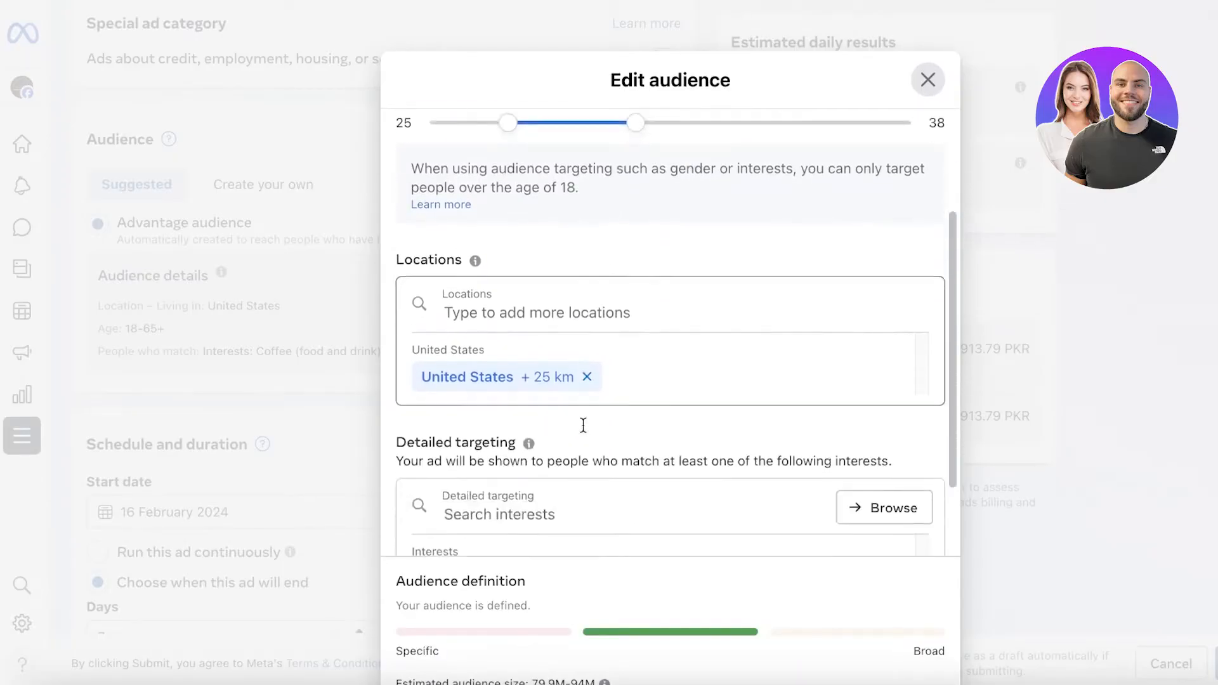
scroll(689, 413, up, 4)
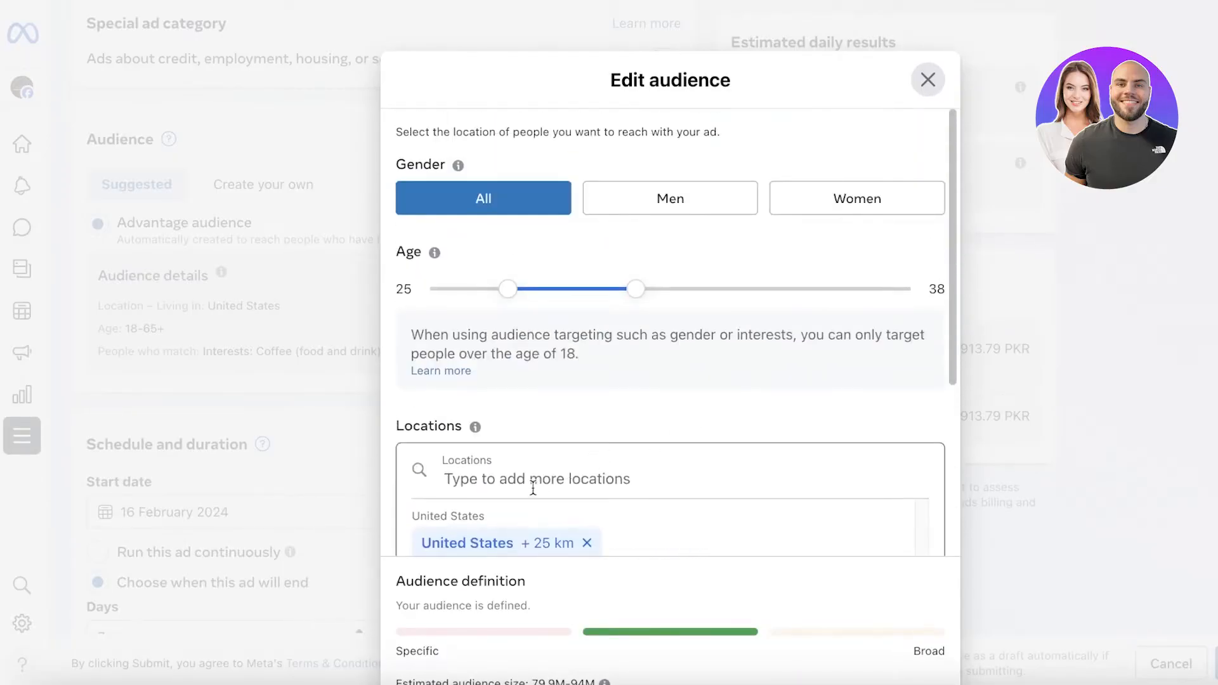
scroll(533, 489, down, 4)
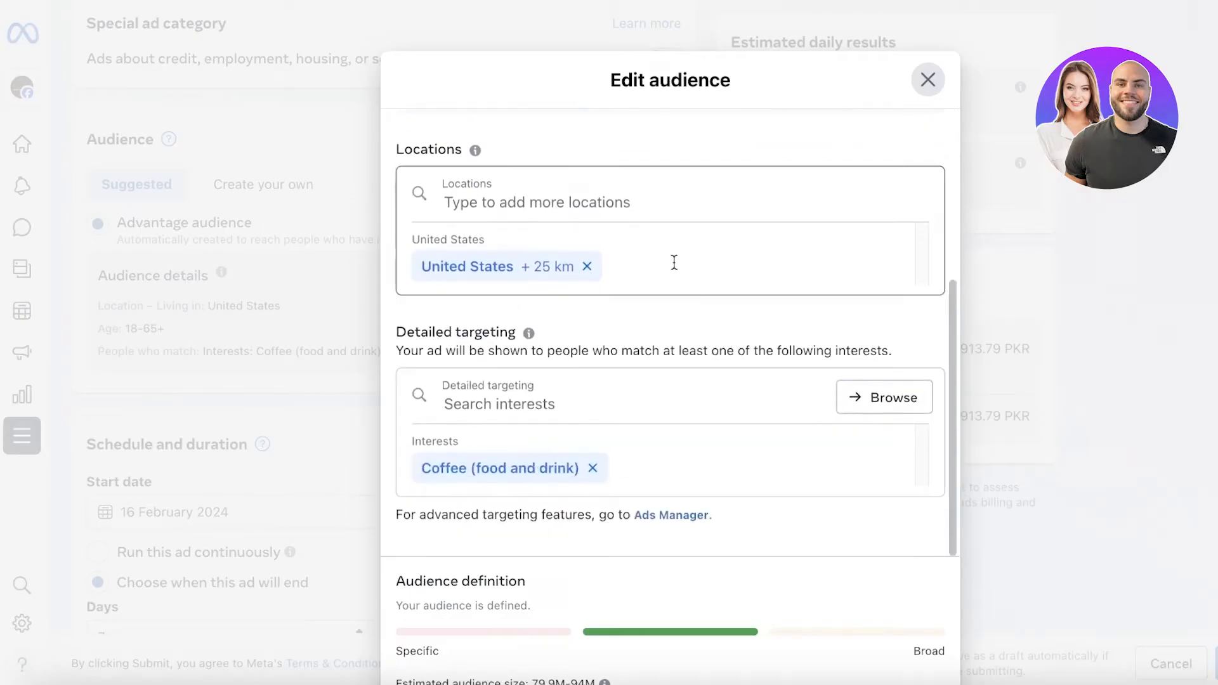
click(587, 266)
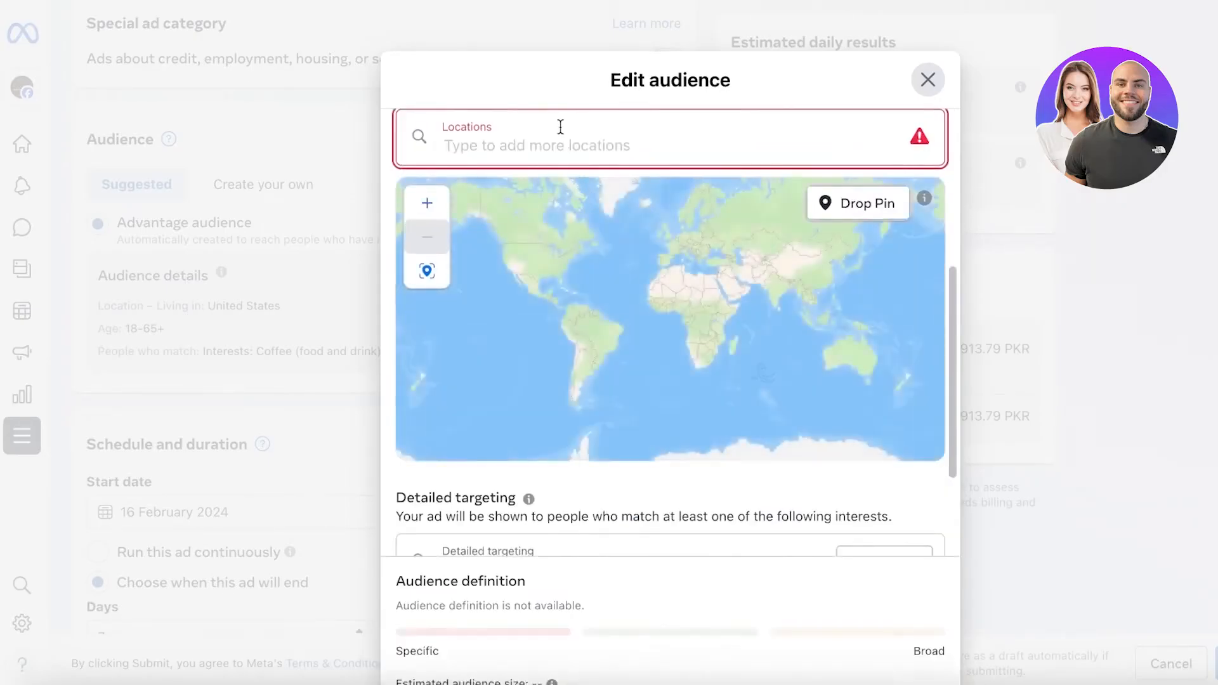
text(toron)
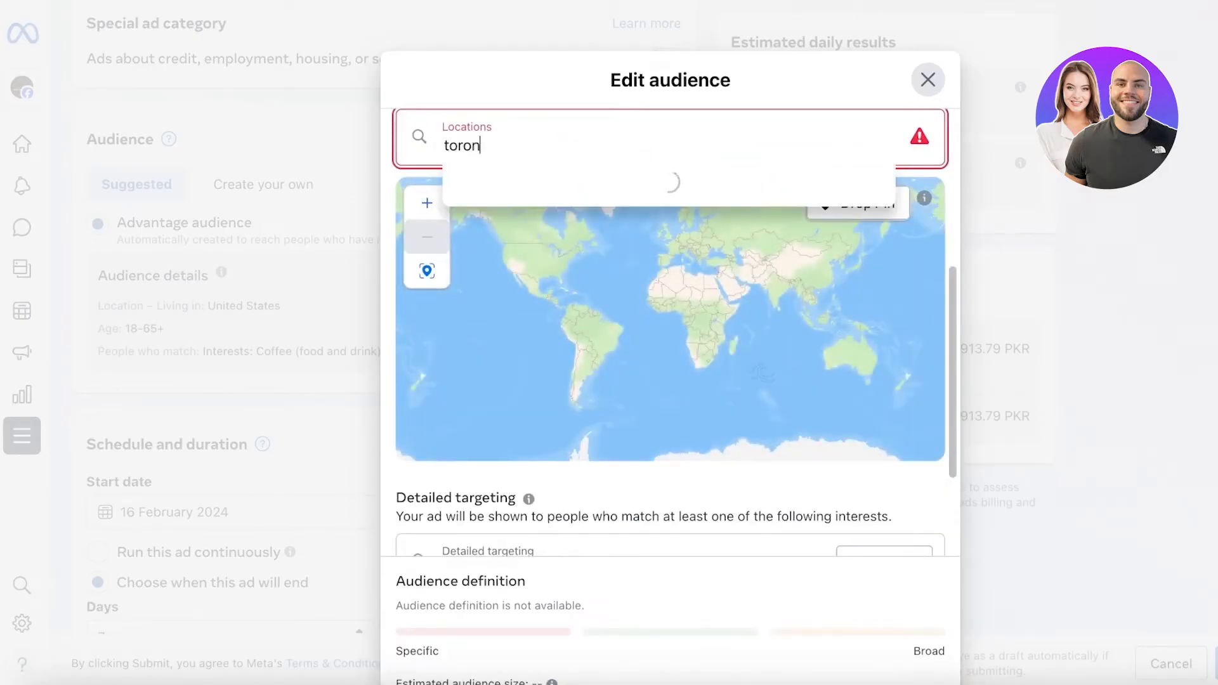
key(BackSpace)
key(BackSpace)
key(BackSpace)
key(BackSpace)
text(ohoi)
key(BackSpace)
key(BackSpace)
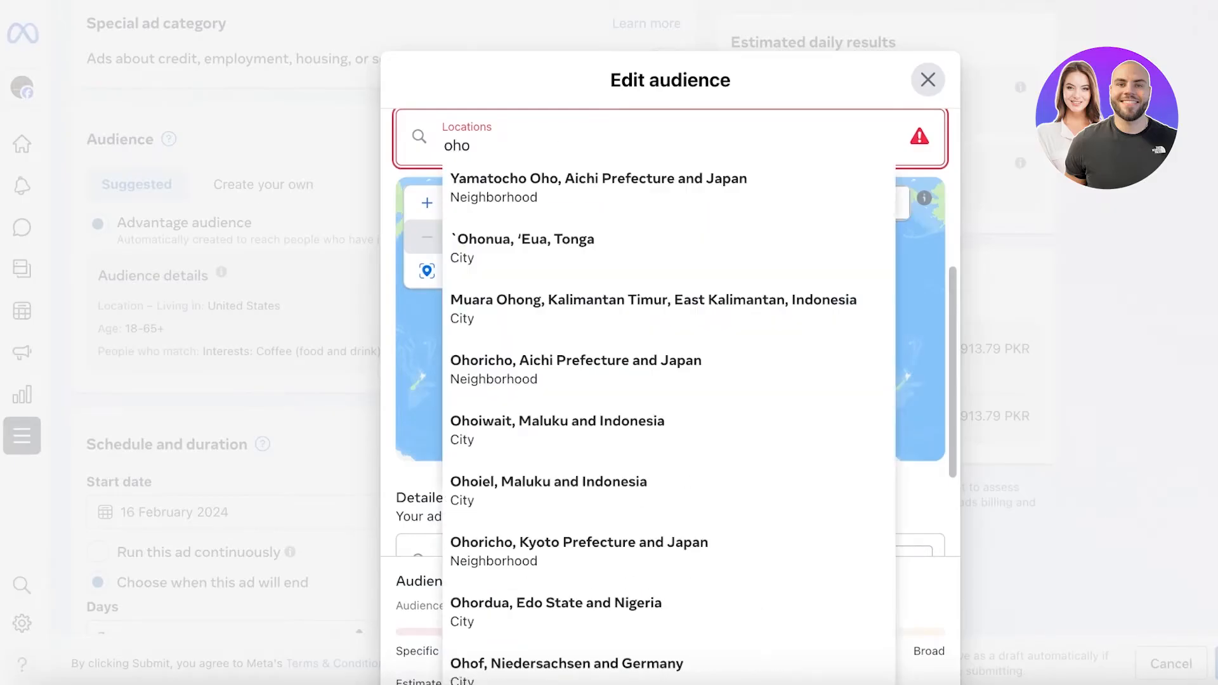
text(io)
click(517, 178)
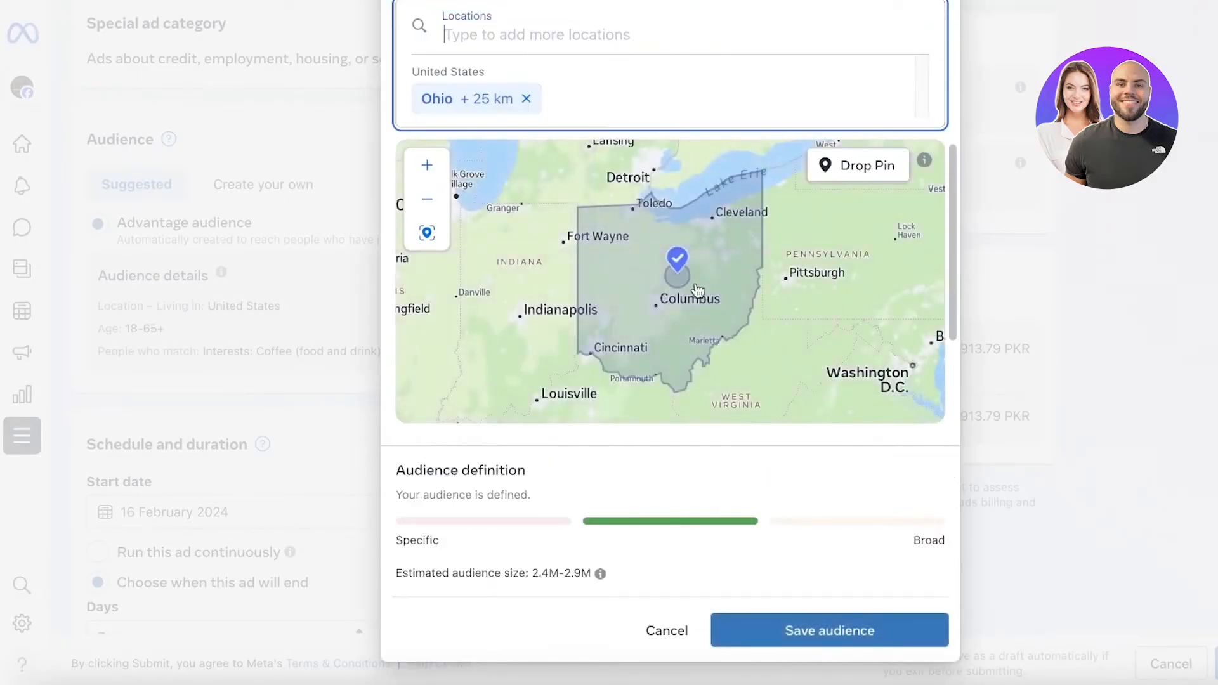
scroll(698, 292, up, 2)
scroll(698, 292, up, 1)
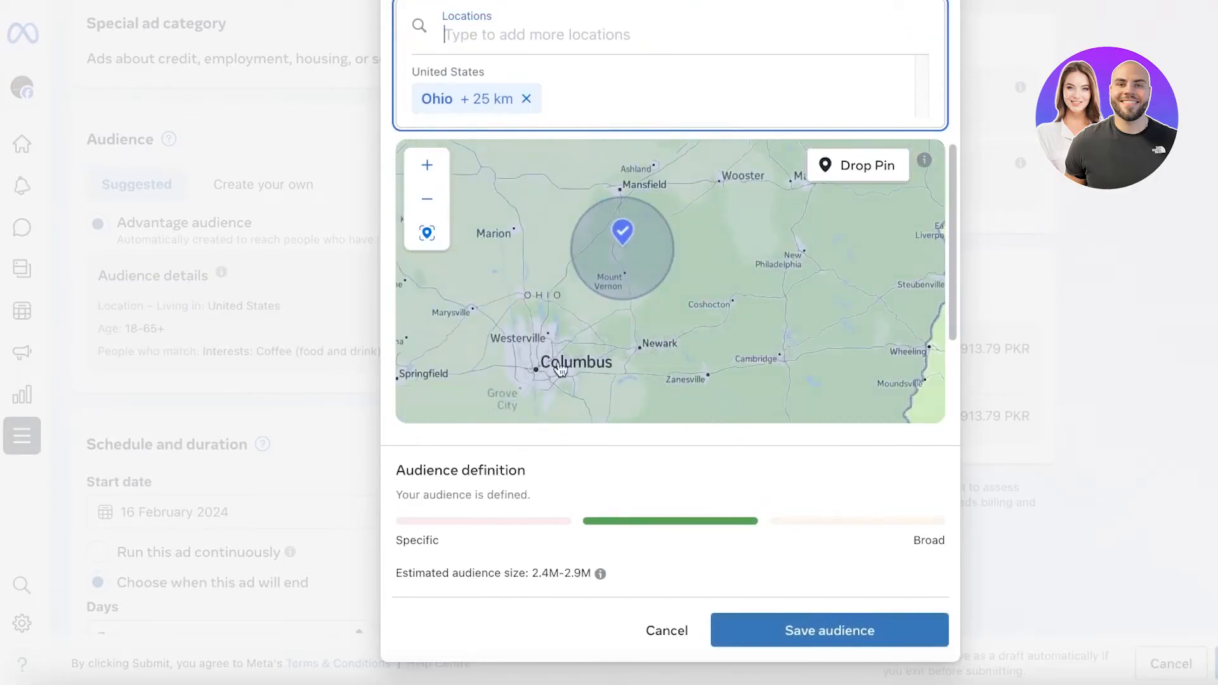
Inspect the targeted Ohio area on the location map and save the edited audience
scroll(642, 280, up, 1)
scroll(660, 257, up, 1)
drag(667, 250, 566, 493)
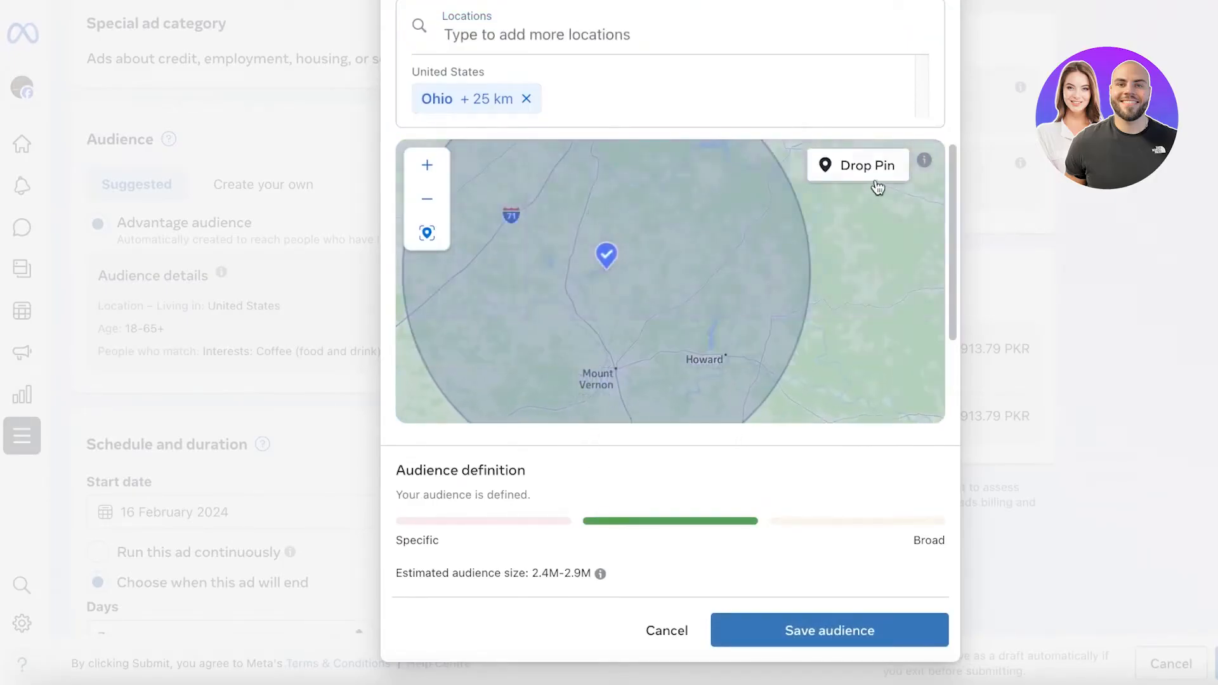
scroll(778, 546, down, 1)
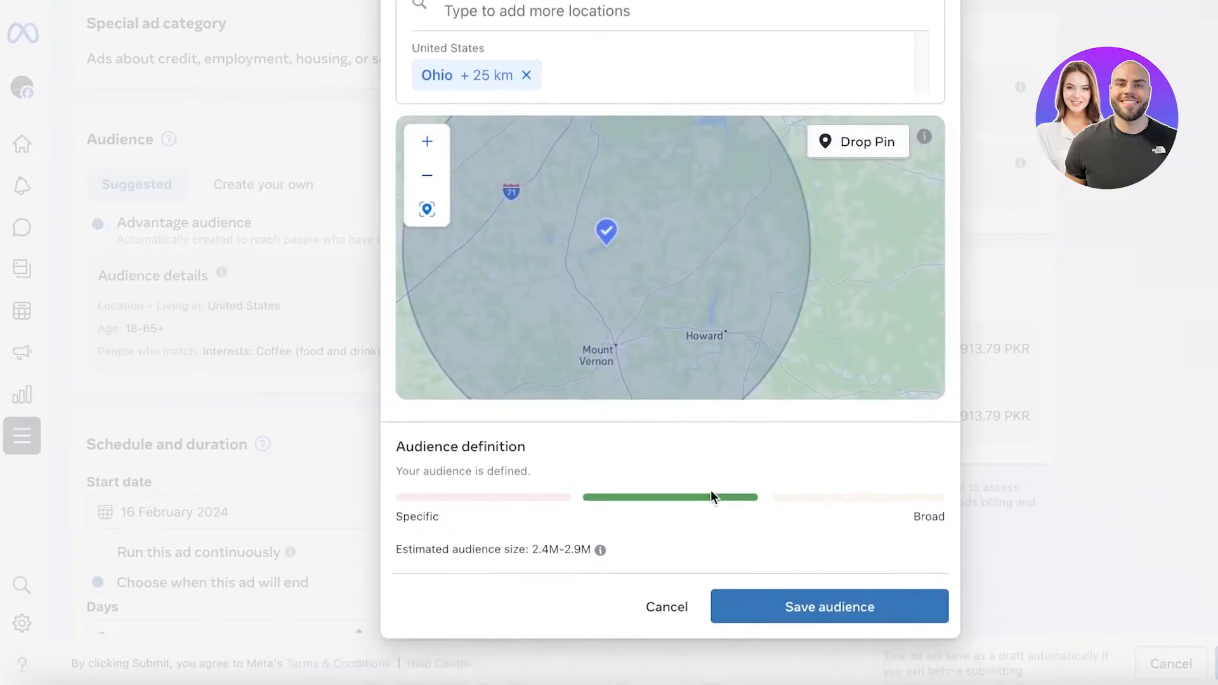
click(795, 625)
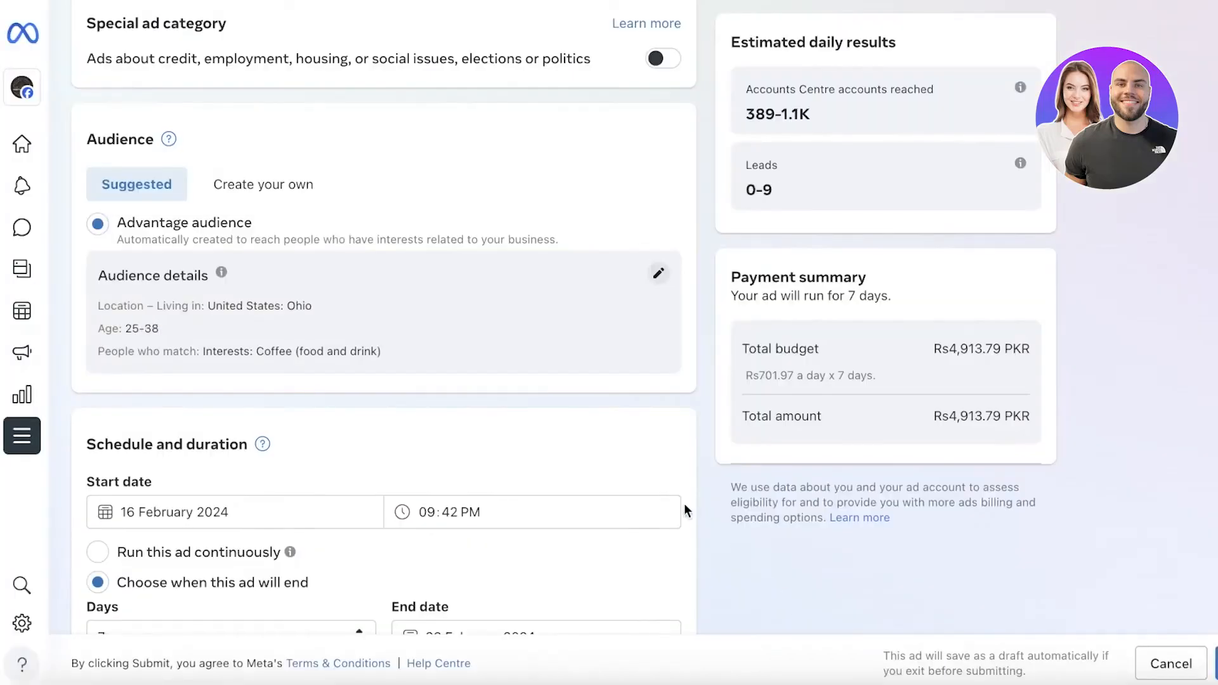
Set the ad's end date to 29 February 2024 in its schedule
scroll(396, 413, down, 3)
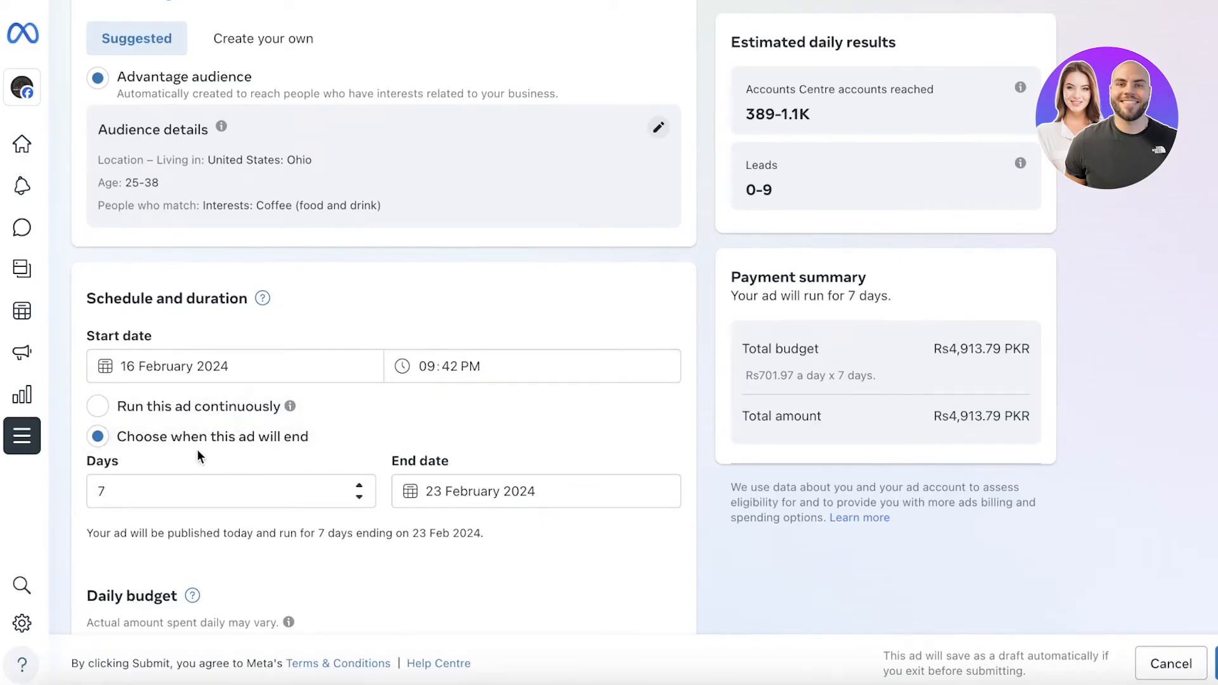
click(468, 492)
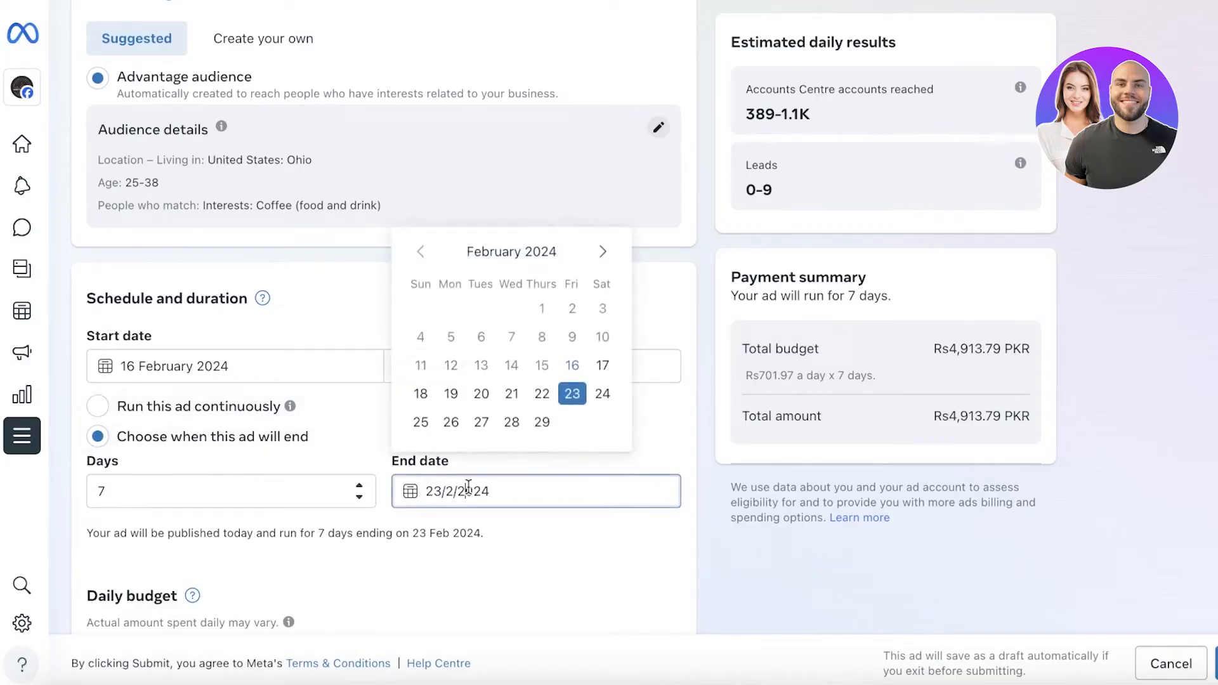
click(540, 422)
Remove Messenger from the ad's placements, keeping Facebook and Instagram
scroll(248, 460, down, 7)
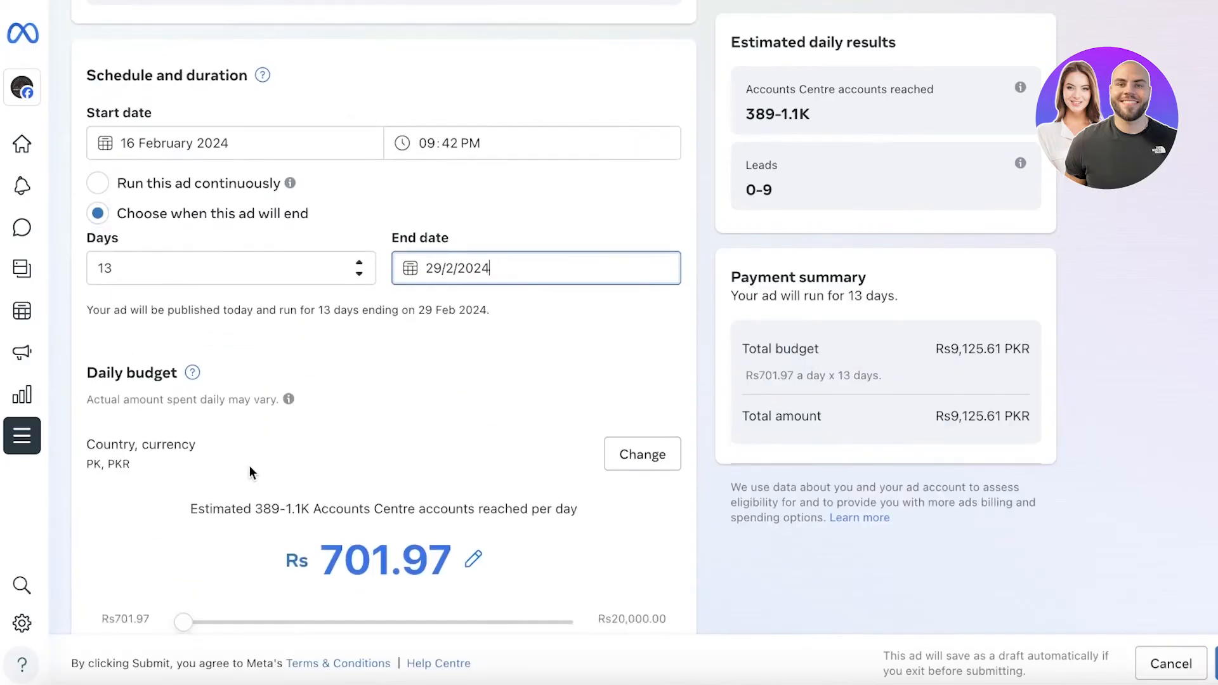
scroll(393, 295, up, 1)
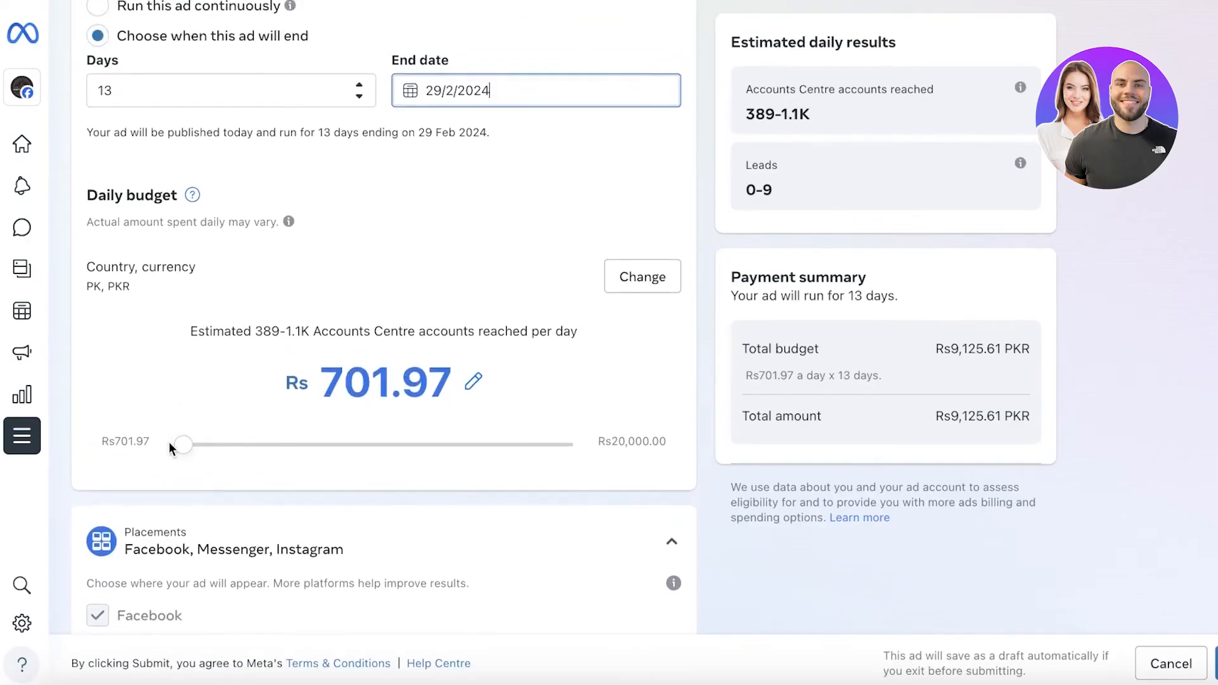
scroll(169, 444, down, 4)
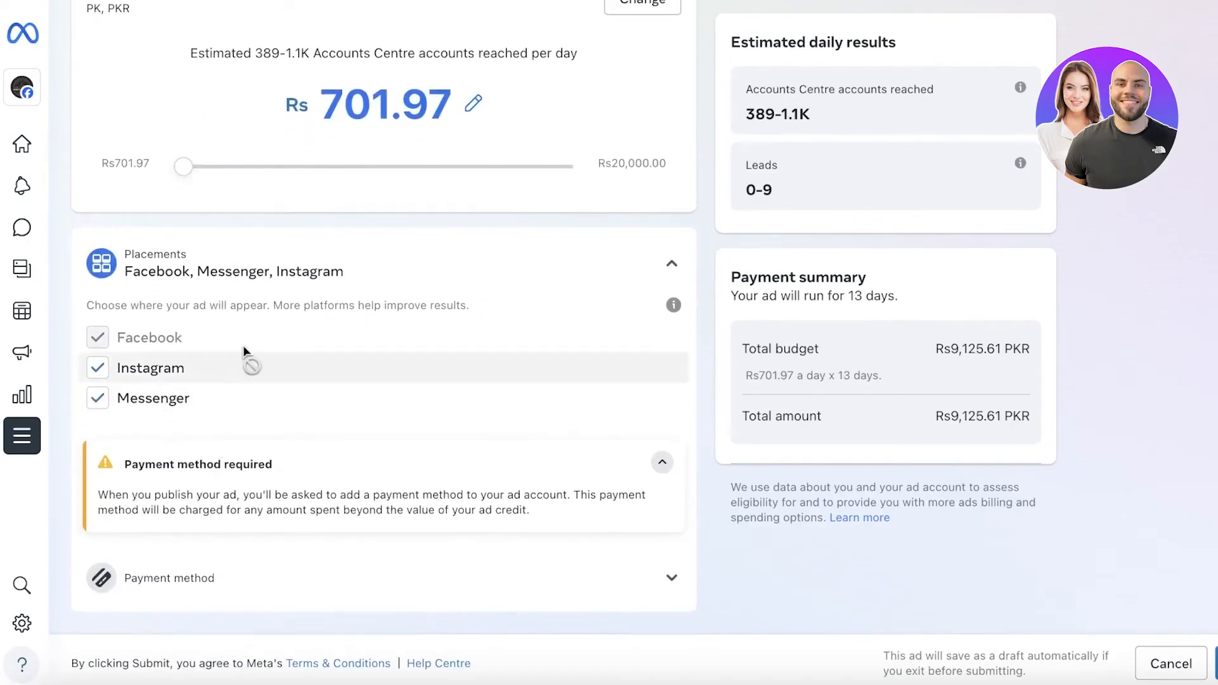
click(97, 397)
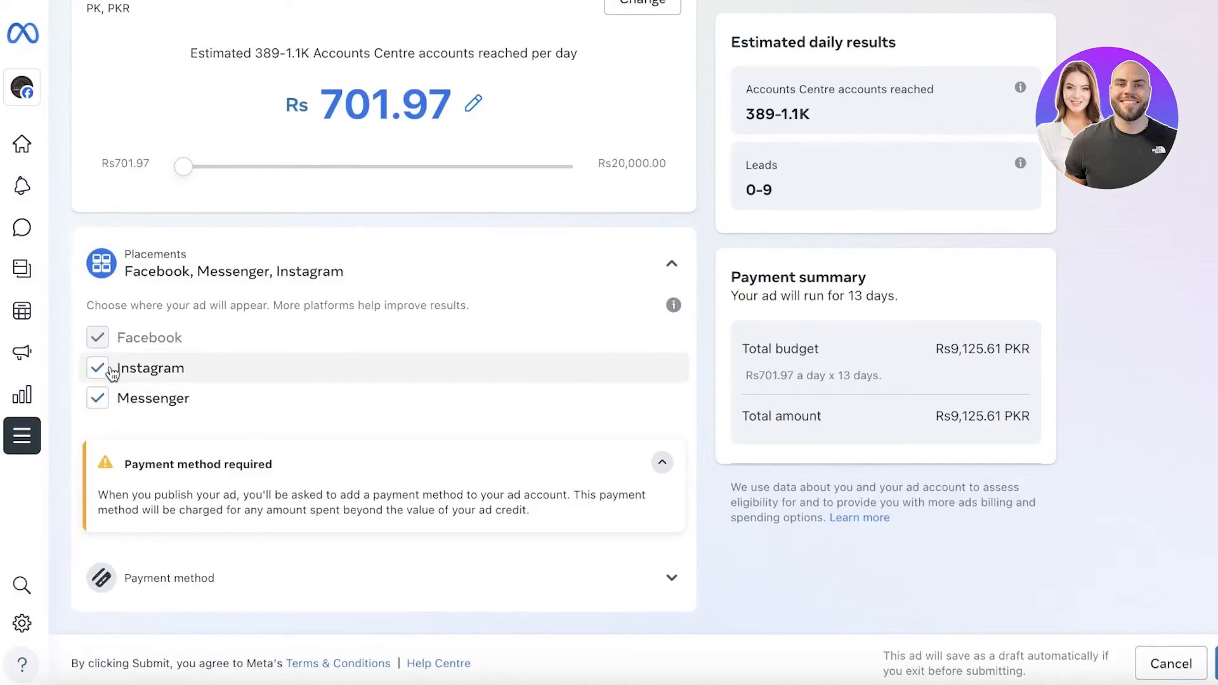
click(108, 407)
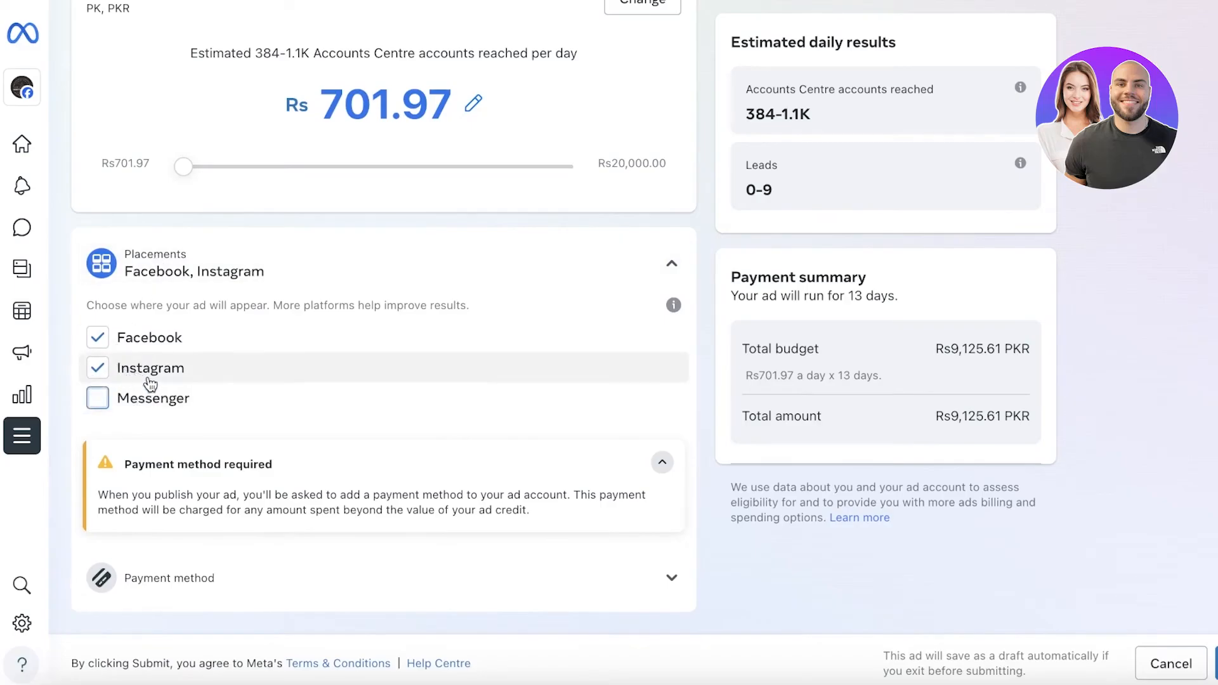
Show the payment method options, and review the ad's goal, description and preview
click(389, 581)
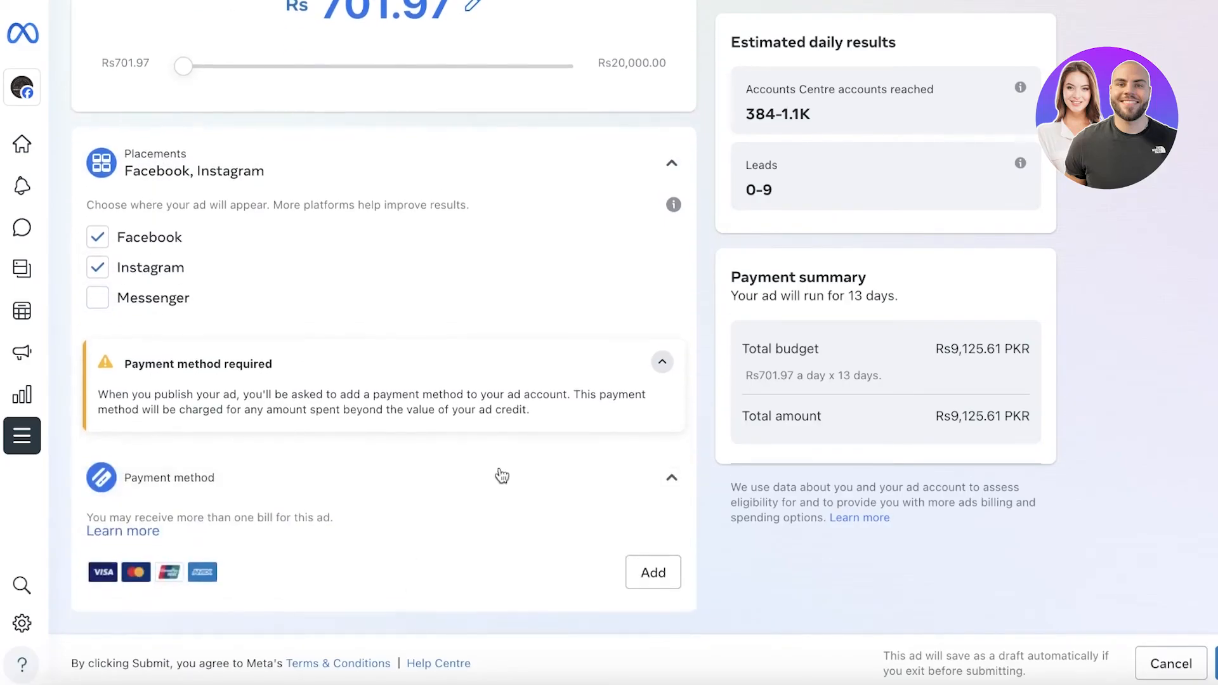
scroll(786, 409, up, 8)
scroll(809, 328, up, 15)
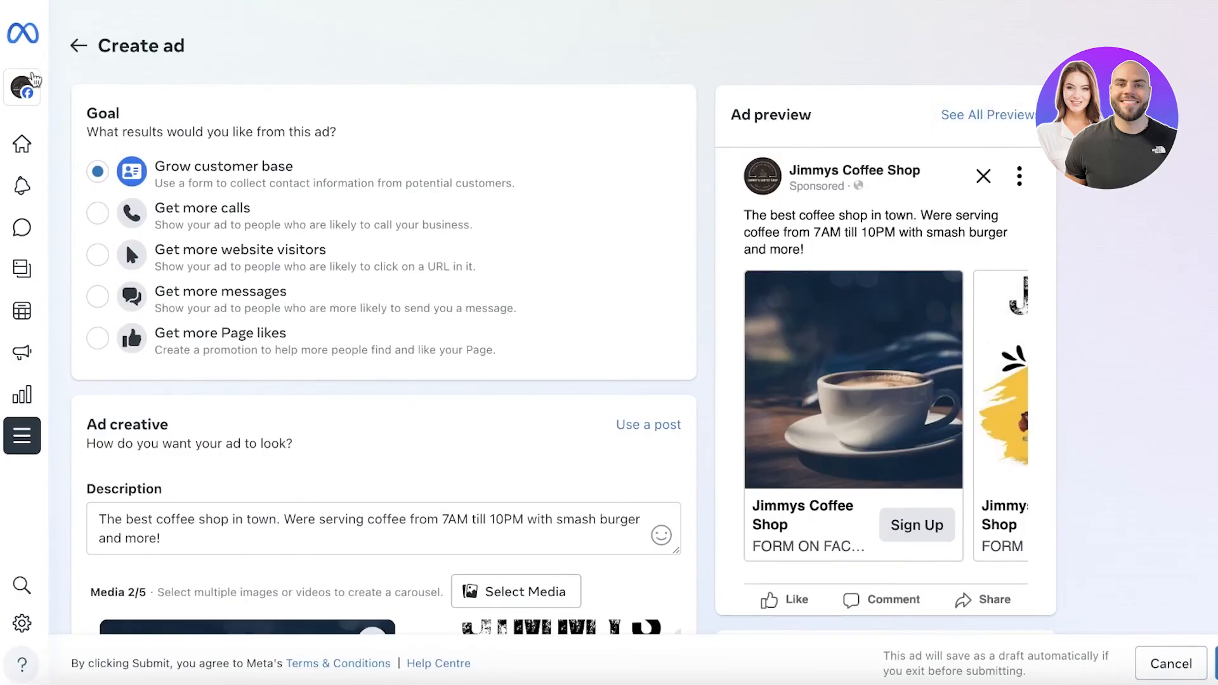
click(33, 83)
click(416, 90)
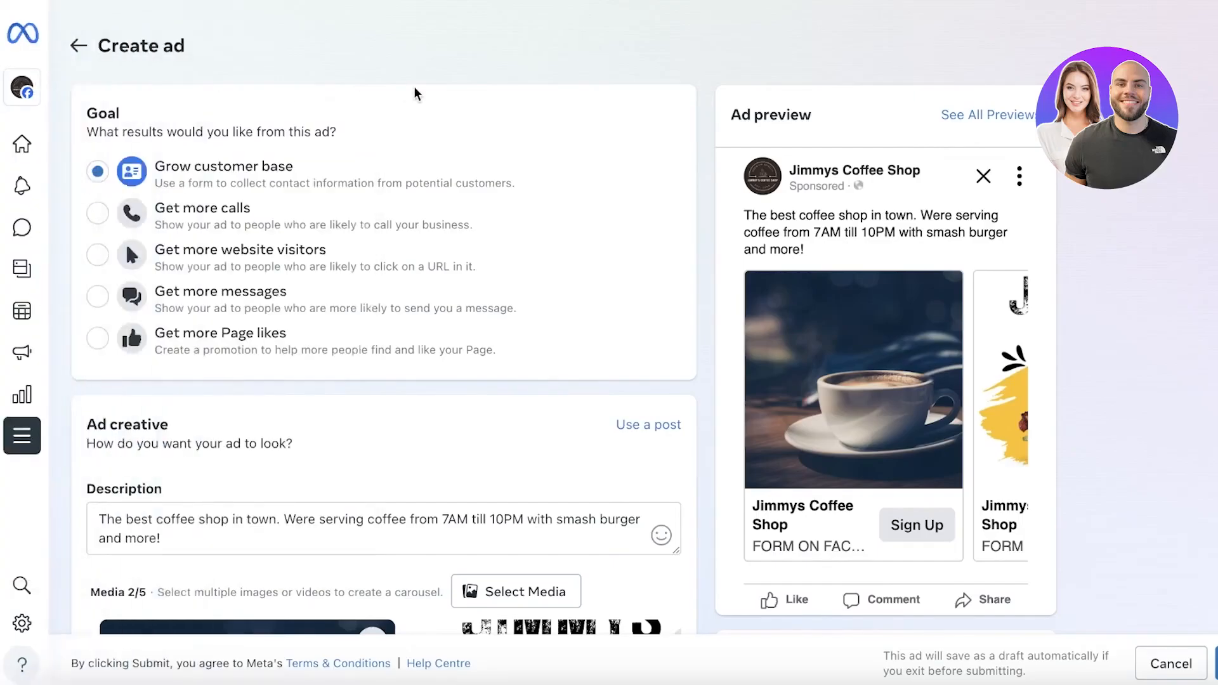